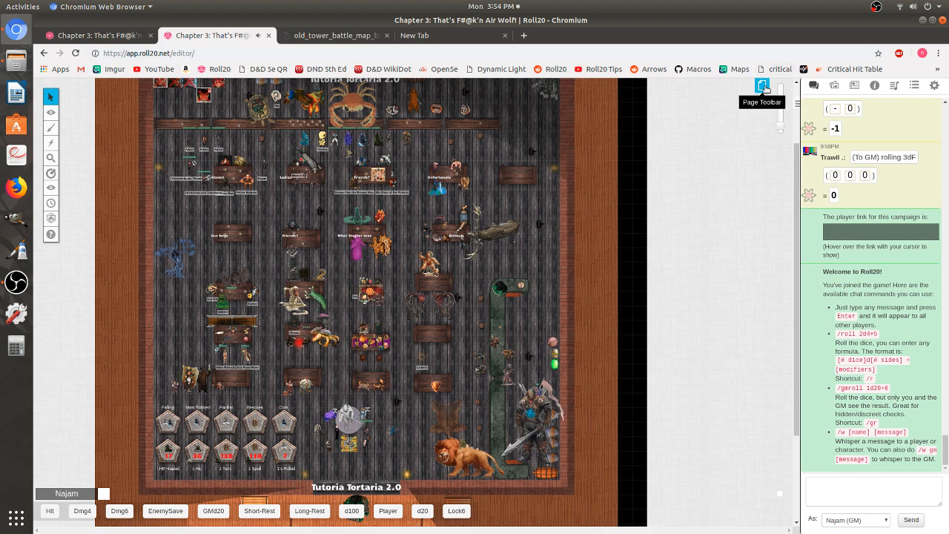
- Open the blank Untitled page from the page toolbar
{"action": "left_click", "coordinate": [764, 86]}
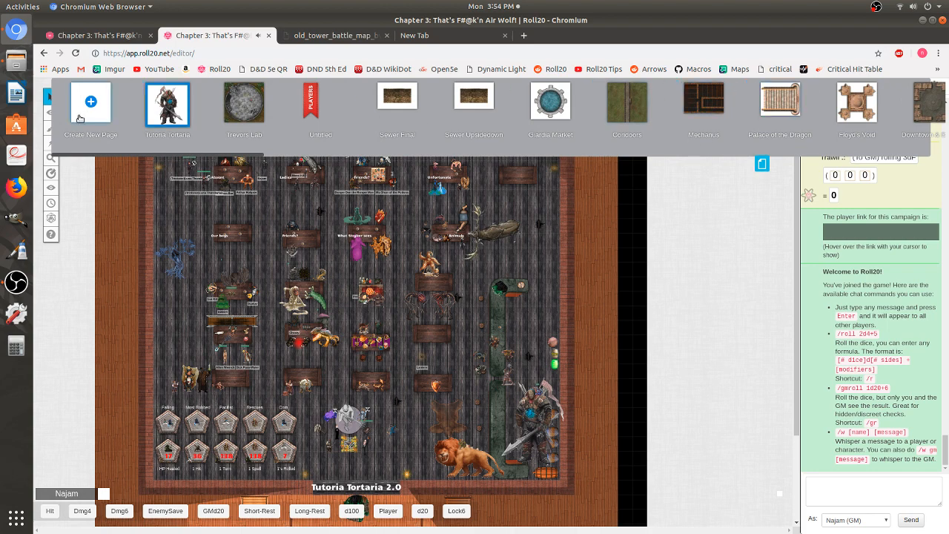
{"action": "left_click", "coordinate": [332, 109]}
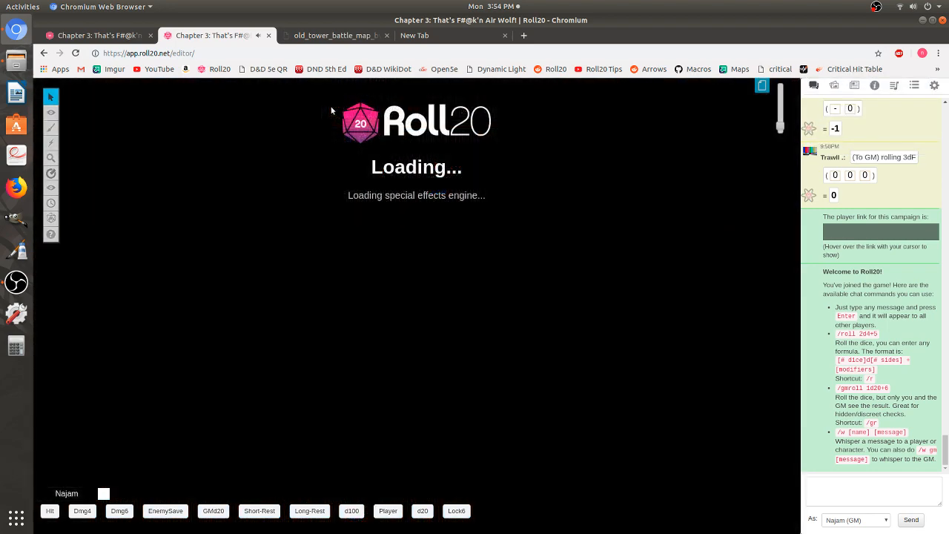
{"action": "scroll", "coordinate": [428, 201], "scroll_direction": "up", "scroll_amount": 5}
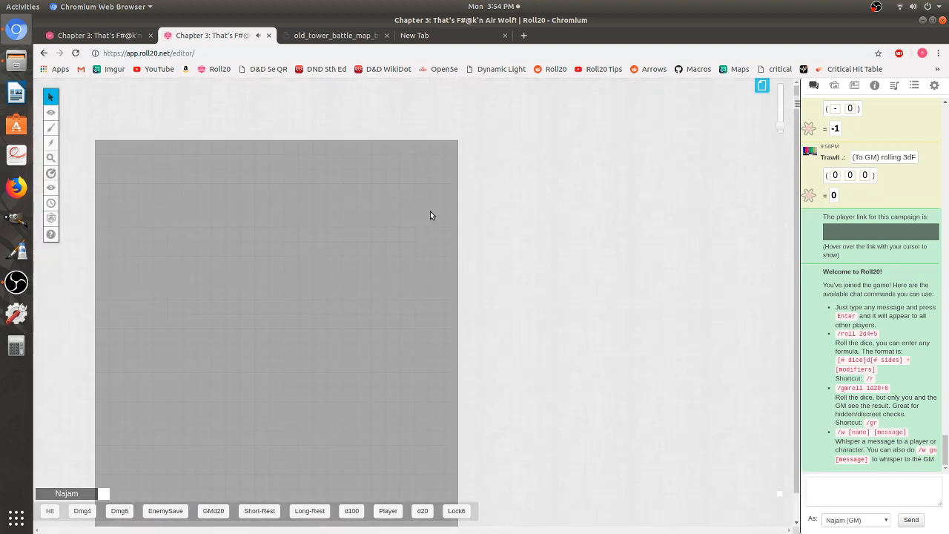
{"action": "left_click_drag", "start_coordinate": [781, 125], "coordinate": [782, 125]}
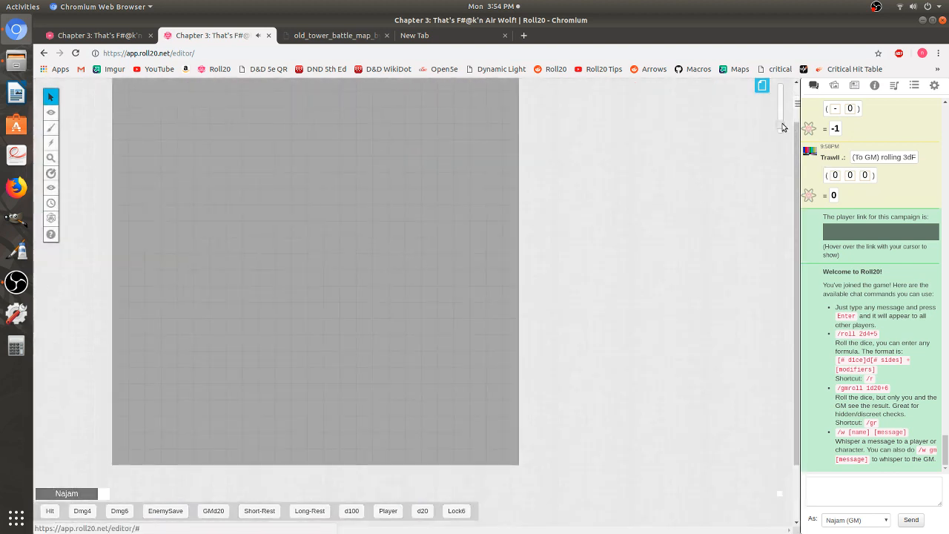
- Search the art library for ground and drag a ground texture onto the page
{"action": "left_click", "coordinate": [834, 85]}
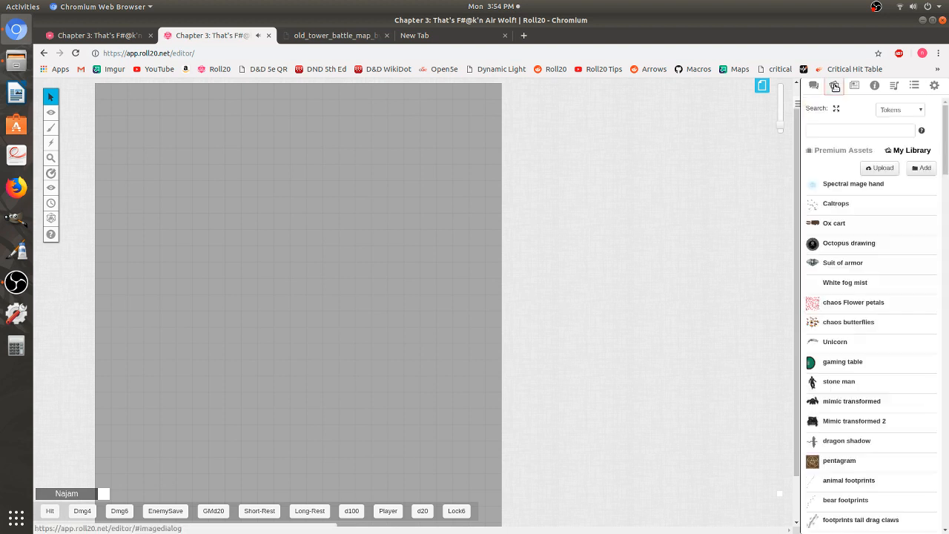
{"action": "left_click", "coordinate": [831, 129]}
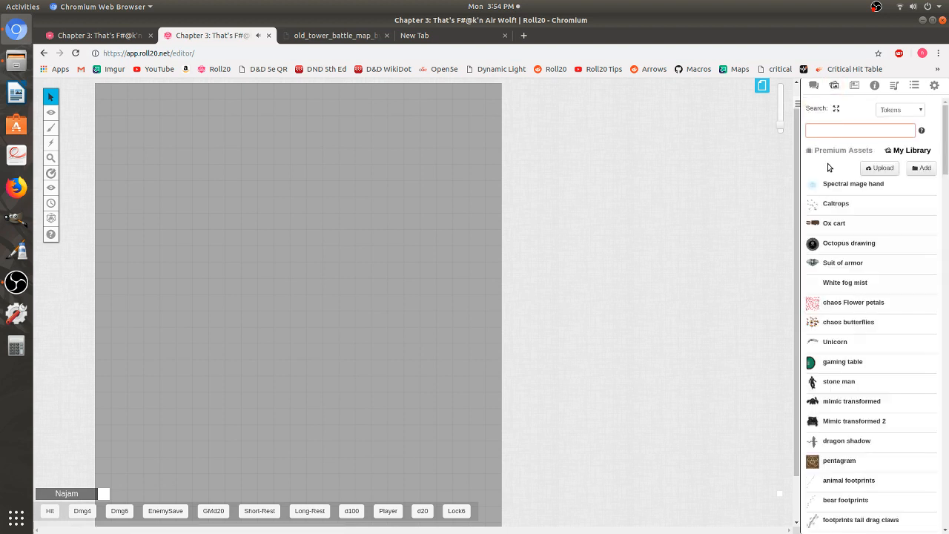
{"action": "type", "text": "ground"}
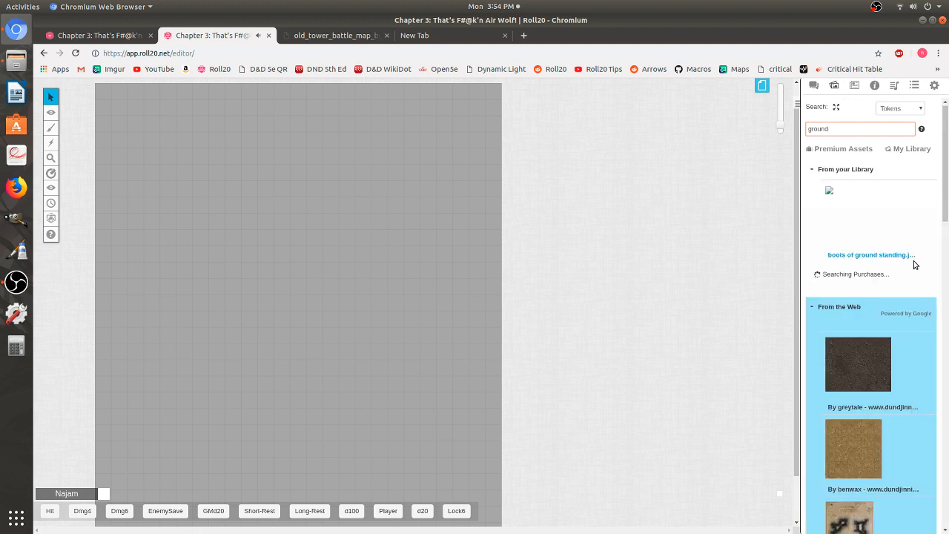
{"action": "scroll", "coordinate": [916, 262], "scroll_direction": "down", "scroll_amount": 2}
{"action": "scroll", "coordinate": [872, 325], "scroll_direction": "down", "scroll_amount": 4}
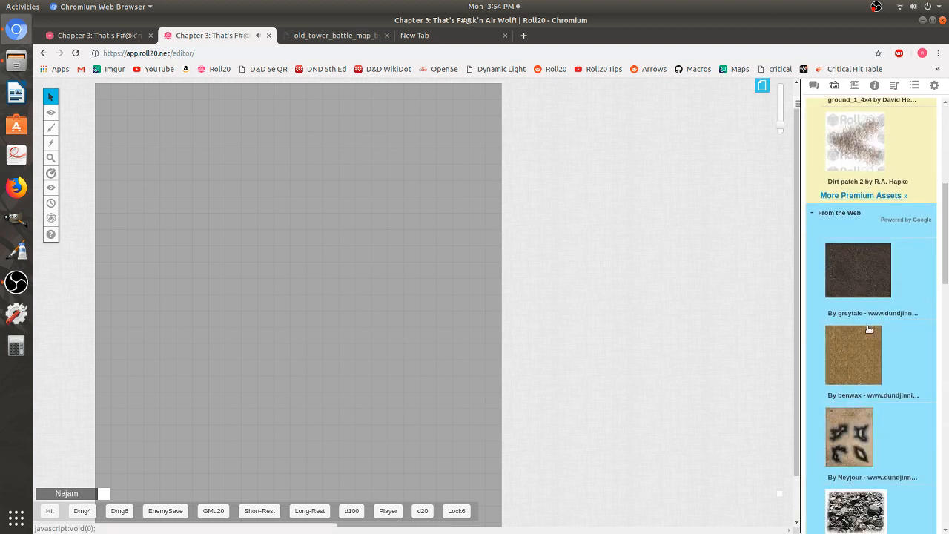
{"action": "left_click_drag", "start_coordinate": [859, 270], "coordinate": [224, 207]}
{"action": "left_click", "coordinate": [221, 203]}
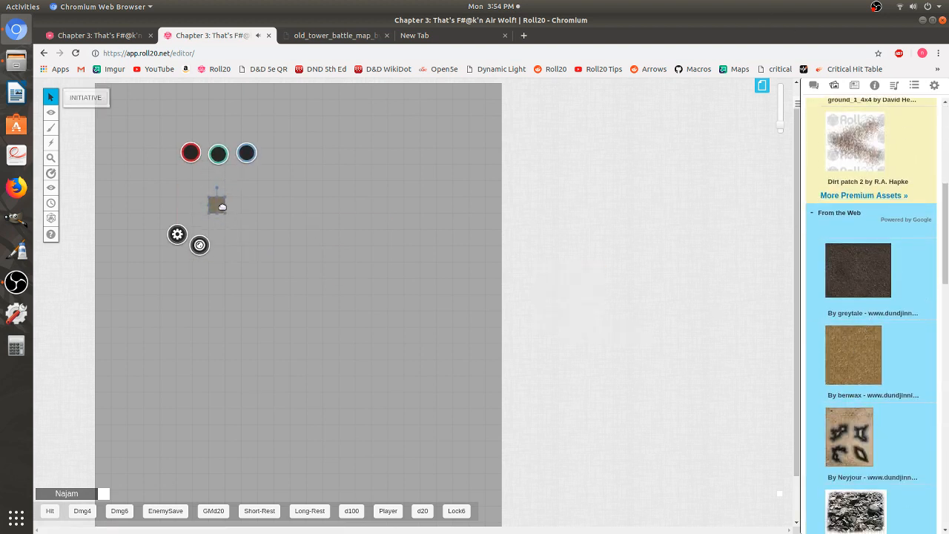
- Paste copies of the ground tile and enlarge and reposition the tiles
{"action": "key", "text": "ctrl+v"}
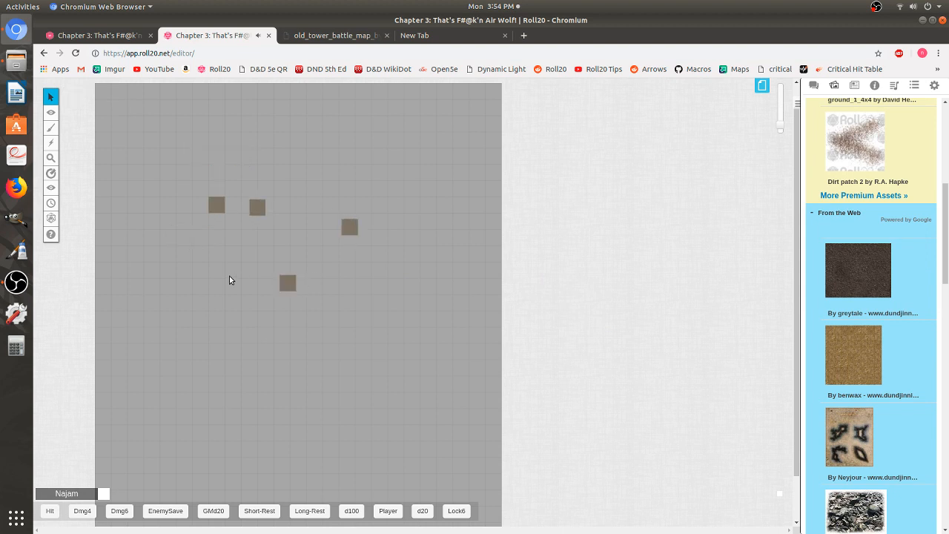
{"action": "left_click", "coordinate": [218, 206]}
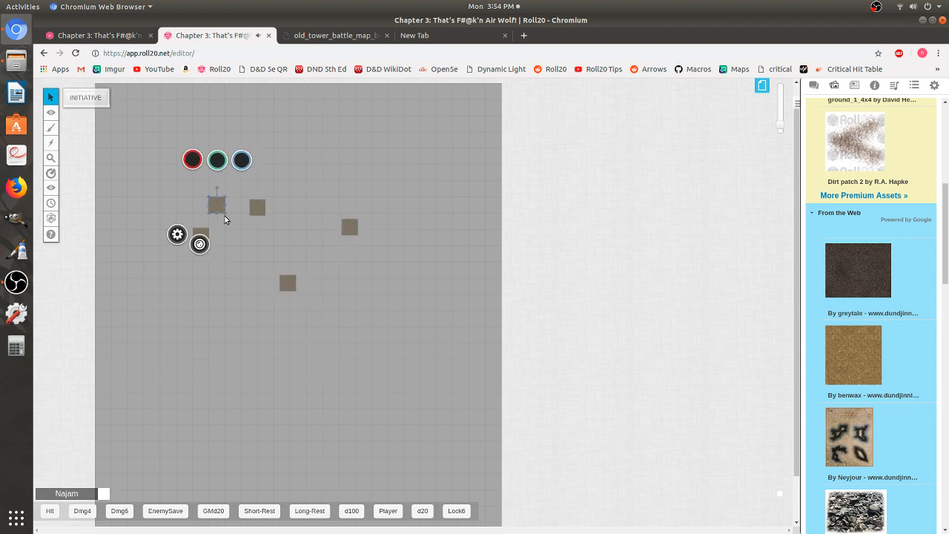
{"action": "left_click_drag", "start_coordinate": [225, 214], "coordinate": [350, 360]}
{"action": "left_click_drag", "start_coordinate": [288, 250], "coordinate": [235, 178]}
{"action": "left_click_drag", "start_coordinate": [259, 222], "coordinate": [296, 256]}
- Select all the ground tiles on the page and delete them
{"action": "left_click_drag", "start_coordinate": [417, 375], "coordinate": [154, 121]}
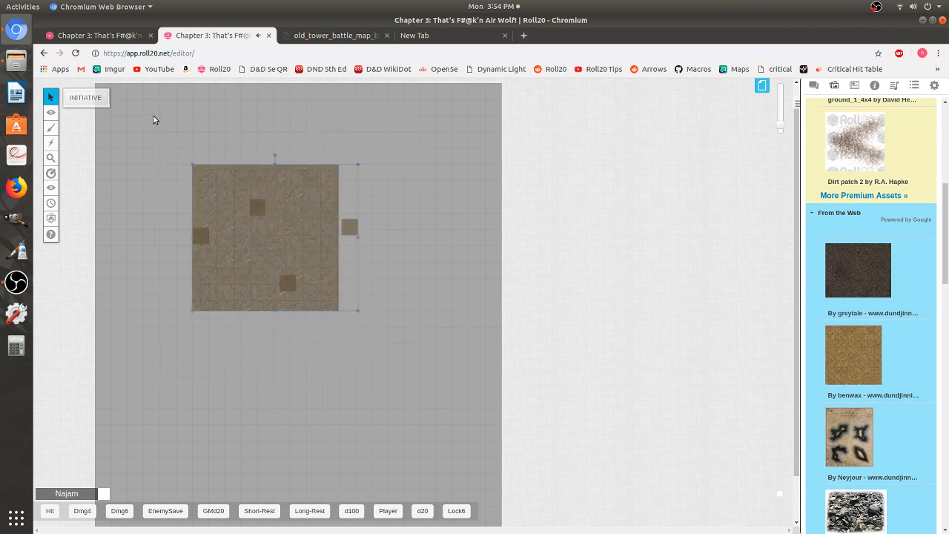
{"action": "key", "text": "Delete"}
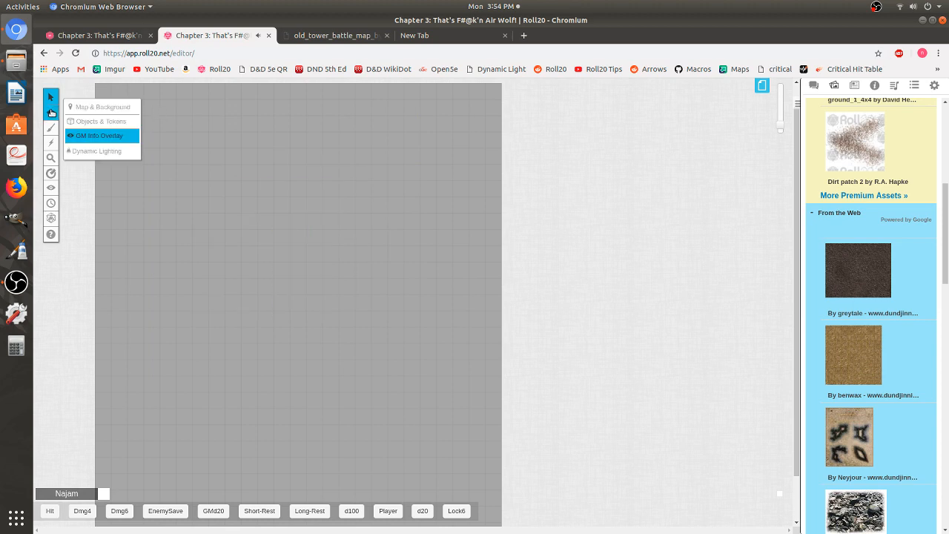
- Switch the editing layer to Map & Background
{"action": "left_click", "coordinate": [91, 110]}
{"action": "left_click", "coordinate": [95, 122]}
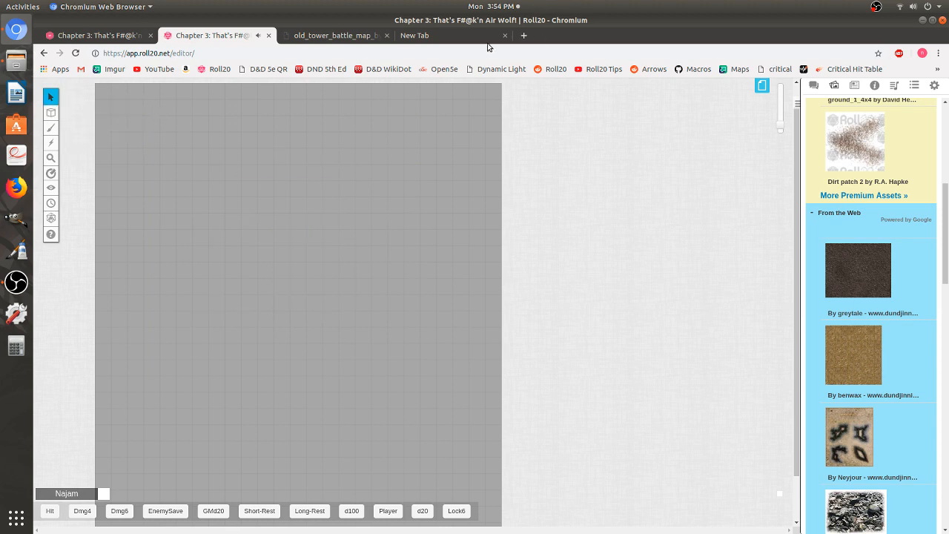
- In a new browser tab, search Google for roll20 battle maps laboratory
{"action": "left_click", "coordinate": [423, 36]}
{"action": "left_click", "coordinate": [359, 230]}
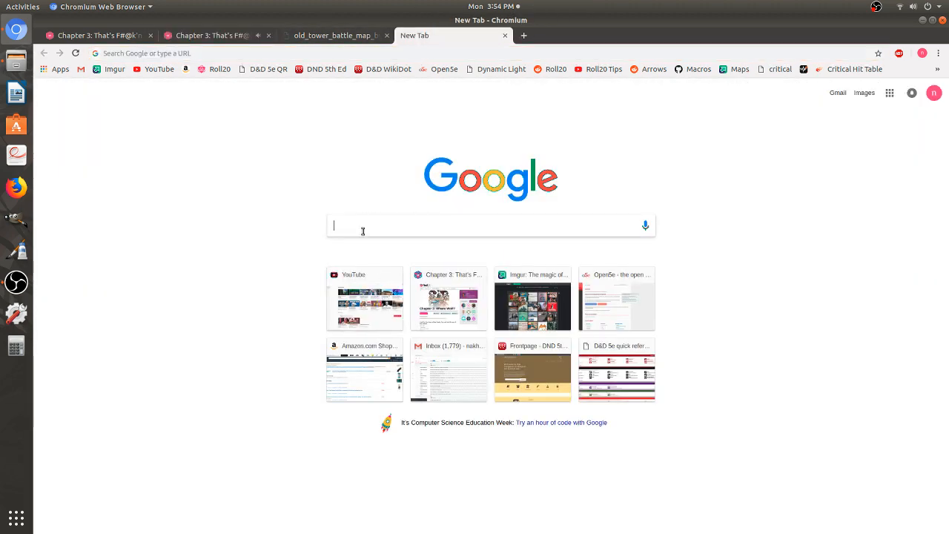
{"action": "type", "text": "roll2"}
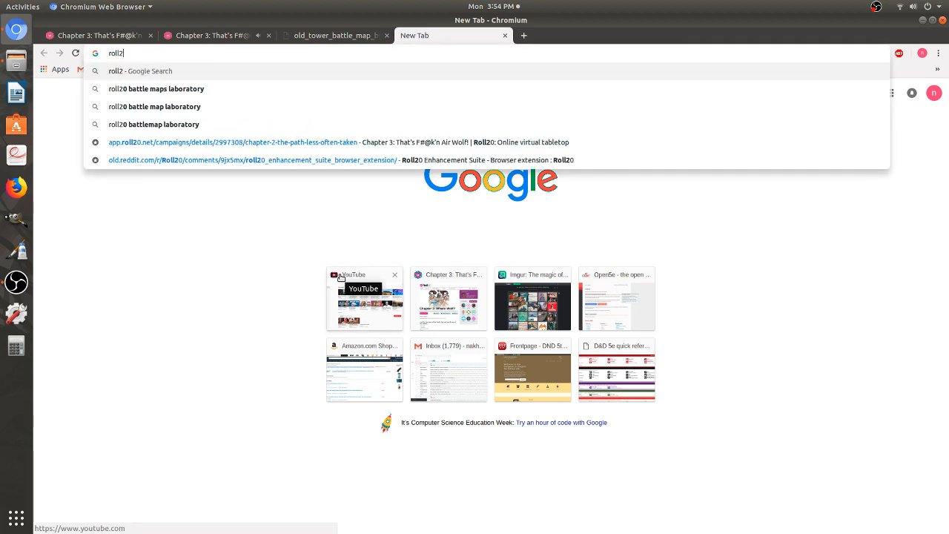
{"action": "type", "text": "0 battle "}
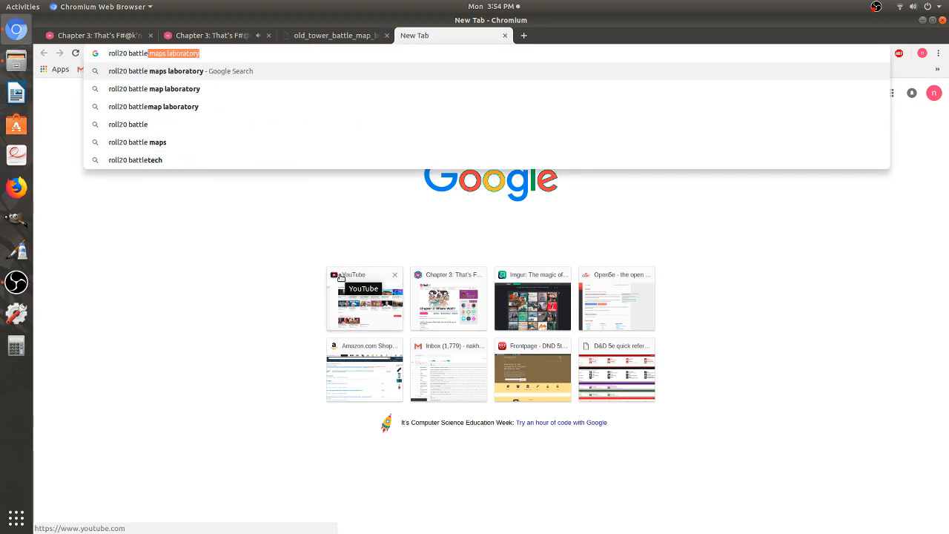
{"action": "type", "text": "maps"}
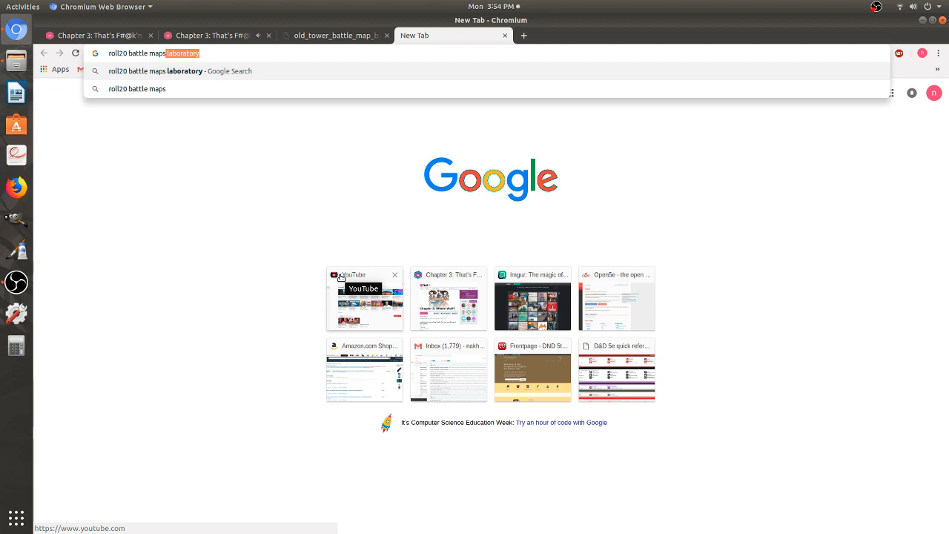
{"action": "key", "text": "Return"}
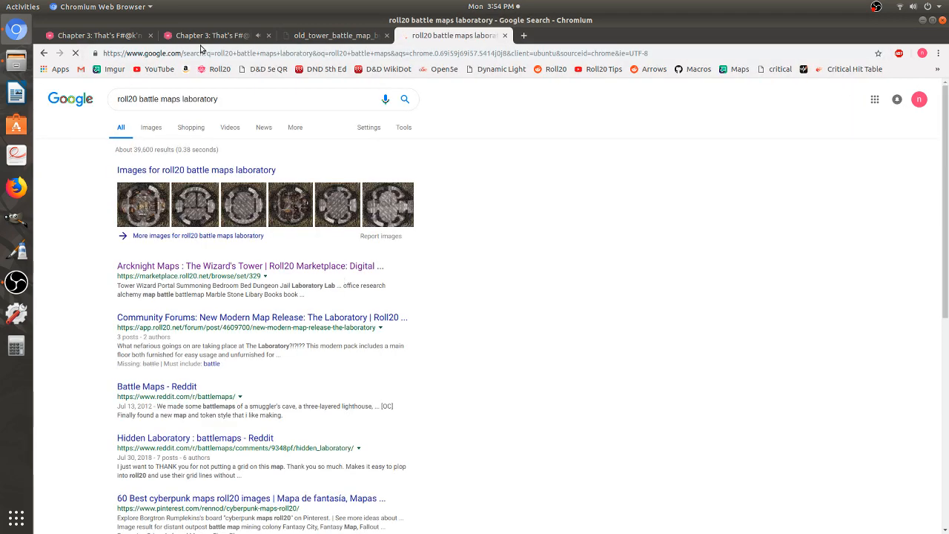
- Switch to image results and open four tower battle map images in new tabs
{"action": "left_click", "coordinate": [152, 128]}
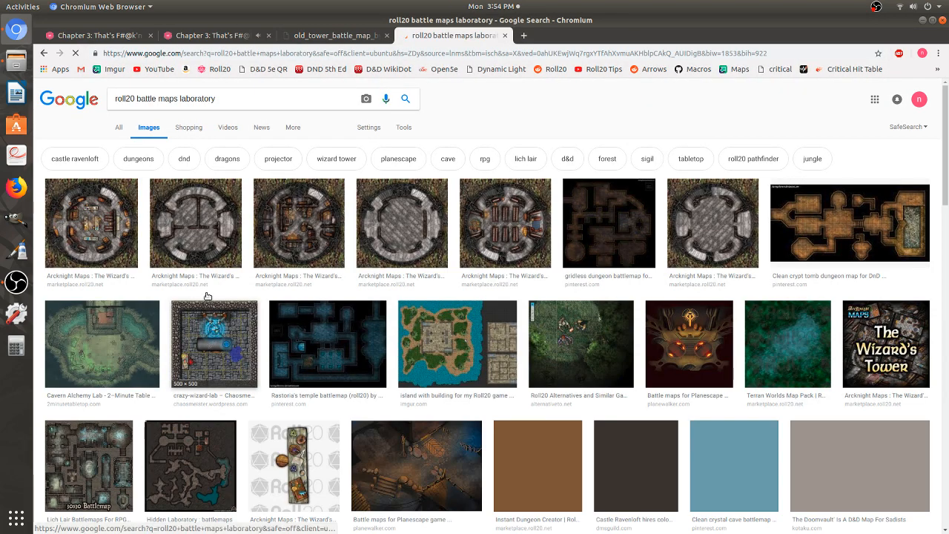
{"action": "middle_click", "coordinate": [182, 241]}
{"action": "middle_click", "coordinate": [69, 228]}
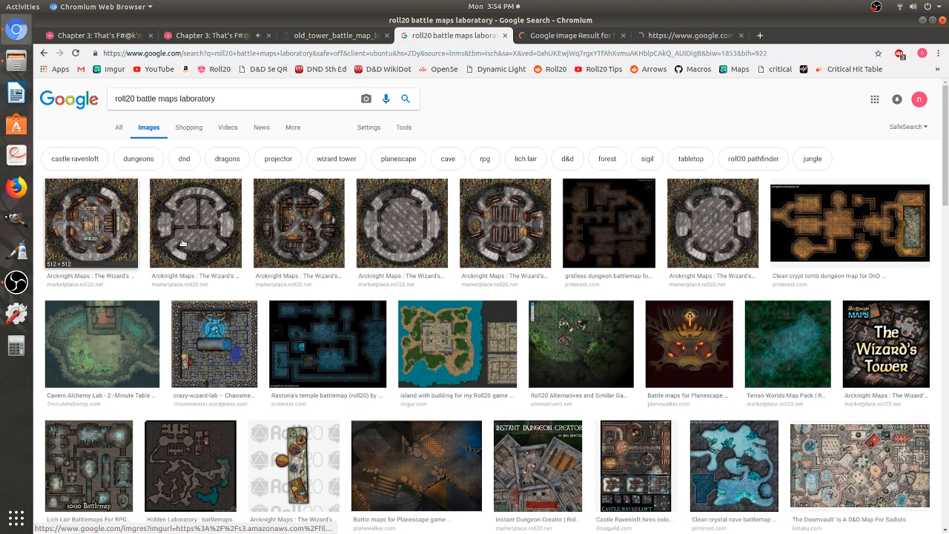
{"action": "middle_click", "coordinate": [292, 237]}
{"action": "middle_click", "coordinate": [401, 227]}
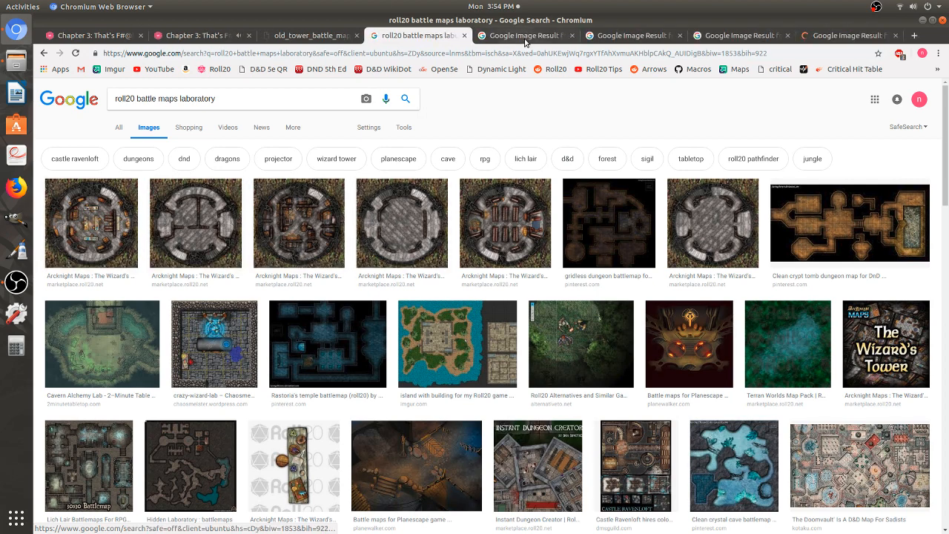
- Review the opened tower map images and related results, closing the extra browser tabs
{"action": "left_click", "coordinate": [463, 39]}
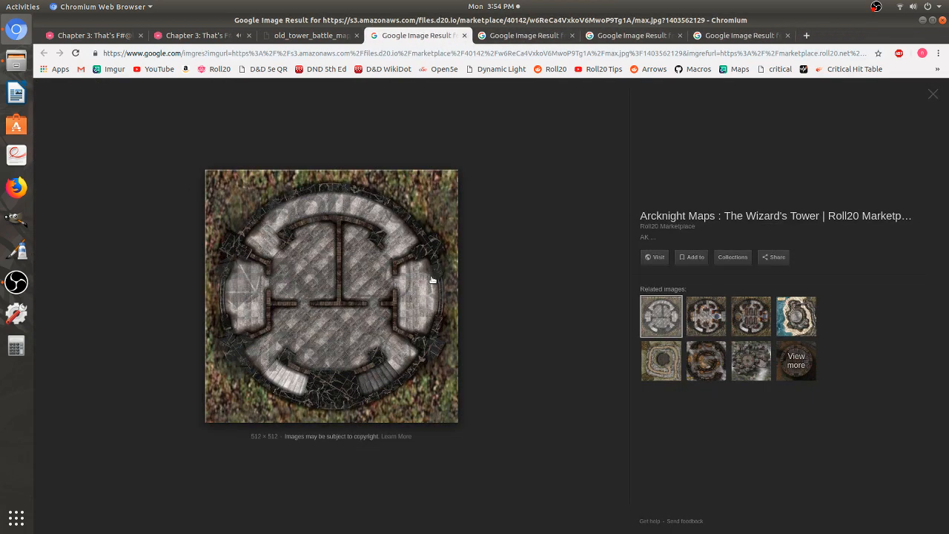
{"action": "middle_click", "coordinate": [444, 38]}
{"action": "left_click", "coordinate": [528, 37]}
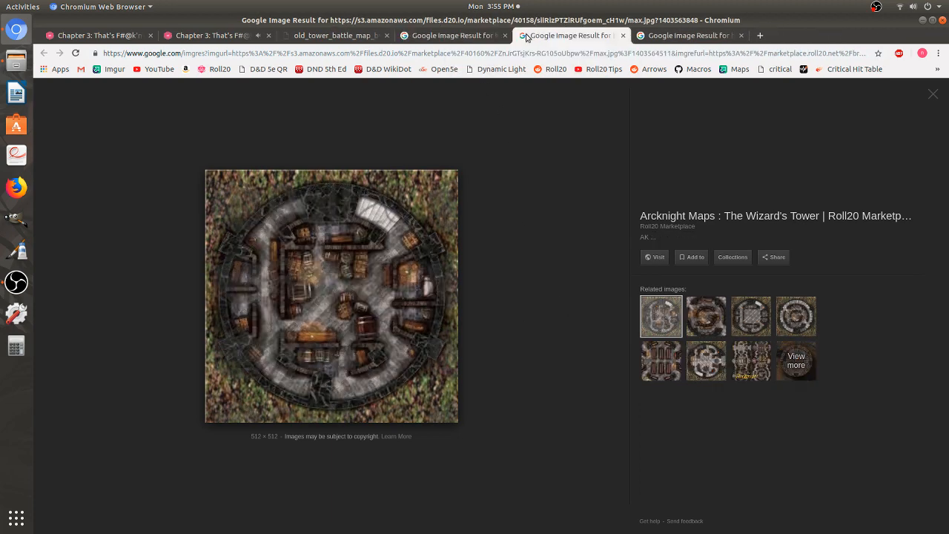
{"action": "left_click", "coordinate": [651, 37]}
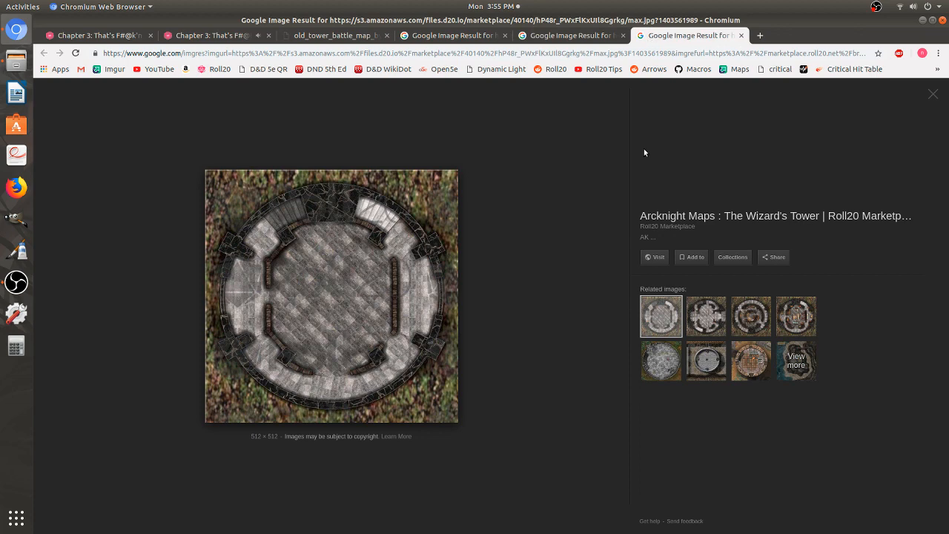
{"action": "left_click", "coordinate": [663, 362]}
{"action": "middle_click", "coordinate": [471, 42]}
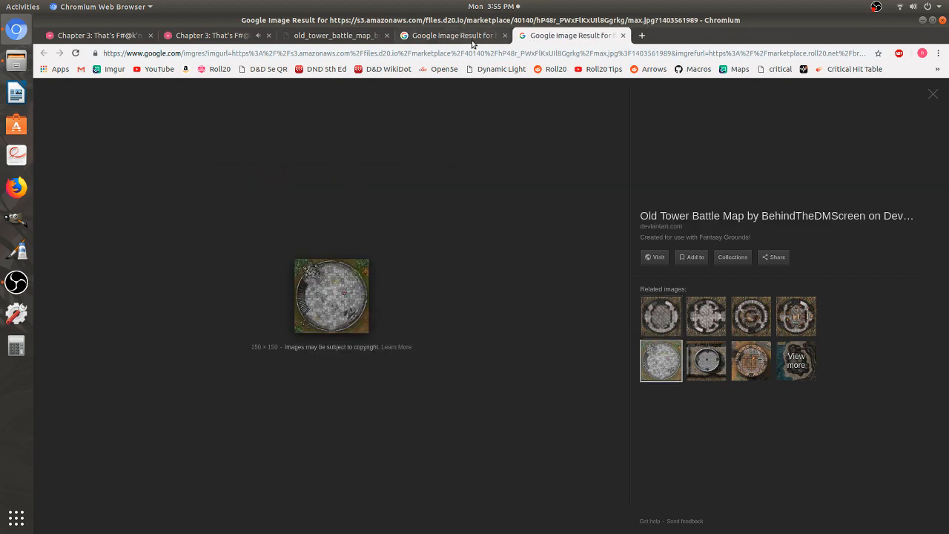
{"action": "middle_click", "coordinate": [472, 41]}
{"action": "left_click", "coordinate": [339, 314]}
{"action": "middle_click", "coordinate": [417, 35]}
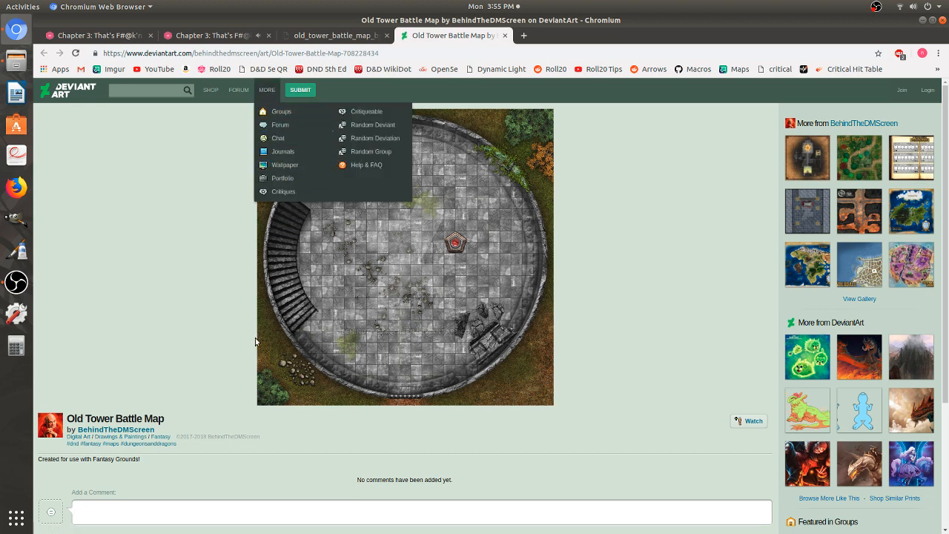
{"action": "middle_click", "coordinate": [429, 37]}
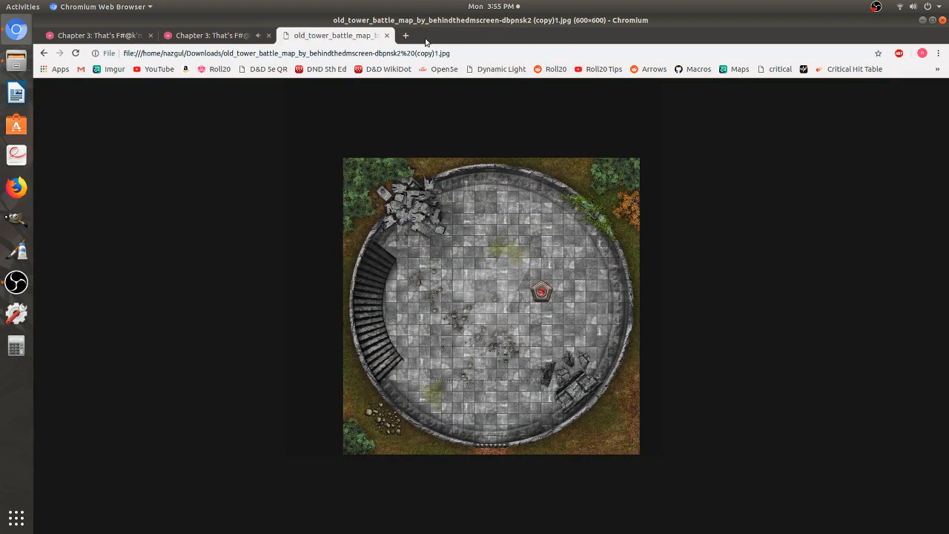
{"action": "middle_click", "coordinate": [335, 37]}
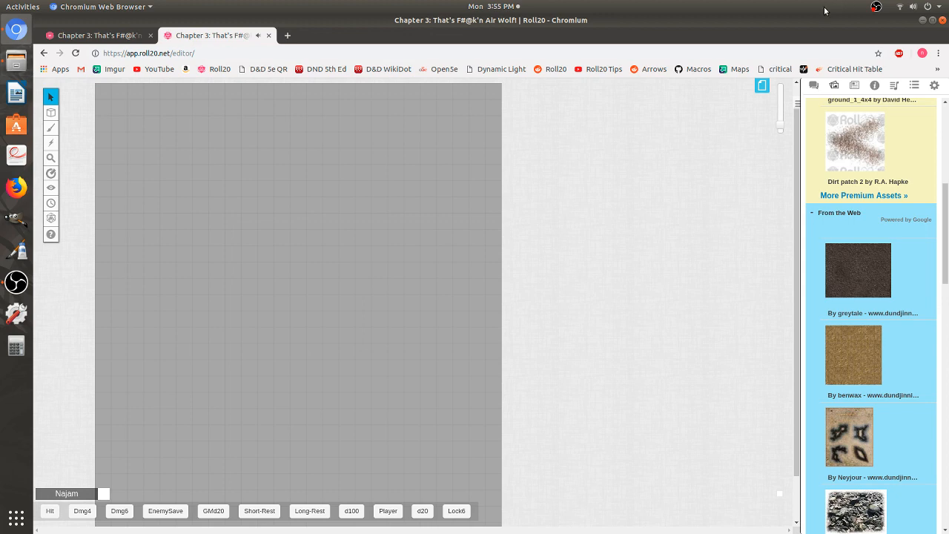
- Drag the downloaded old_tower_battle_map image from the Downloads folder onto the Roll20 page
{"action": "left_click", "coordinate": [924, 20]}
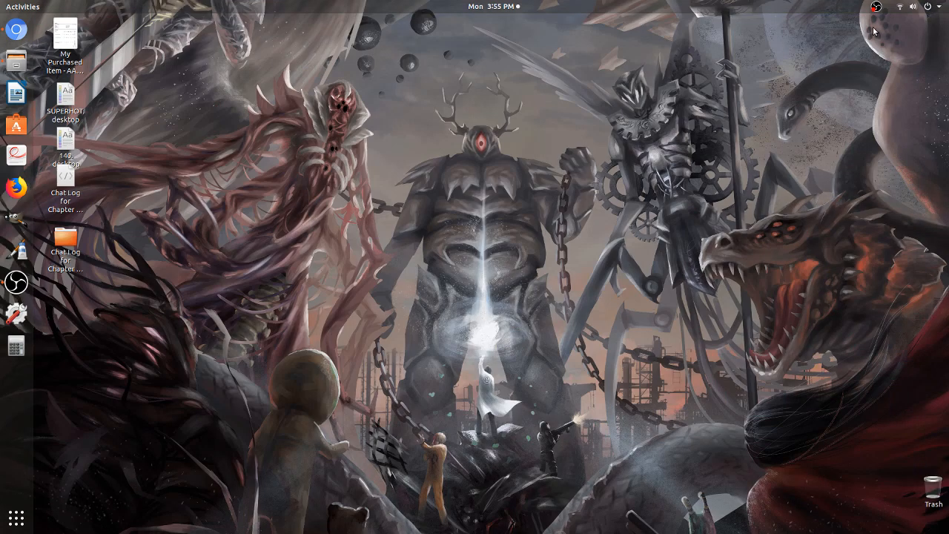
{"action": "left_click", "coordinate": [16, 61]}
{"action": "left_click", "coordinate": [15, 31]}
{"action": "left_click", "coordinate": [14, 61]}
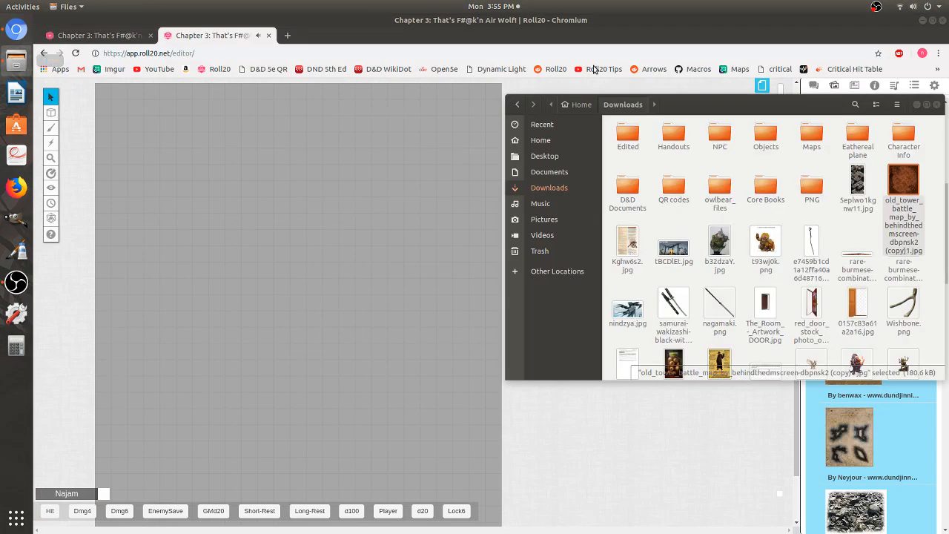
{"action": "left_click_drag", "start_coordinate": [904, 182], "coordinate": [249, 202]}
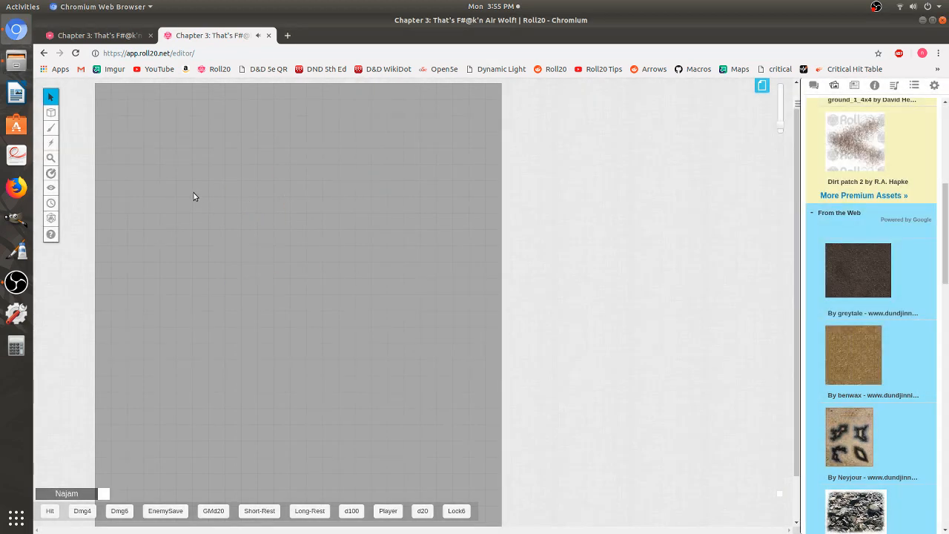
- Move the tower map to the page's top-left corner and stretch it to fill the page
{"action": "left_click_drag", "start_coordinate": [210, 193], "coordinate": [140, 158]}
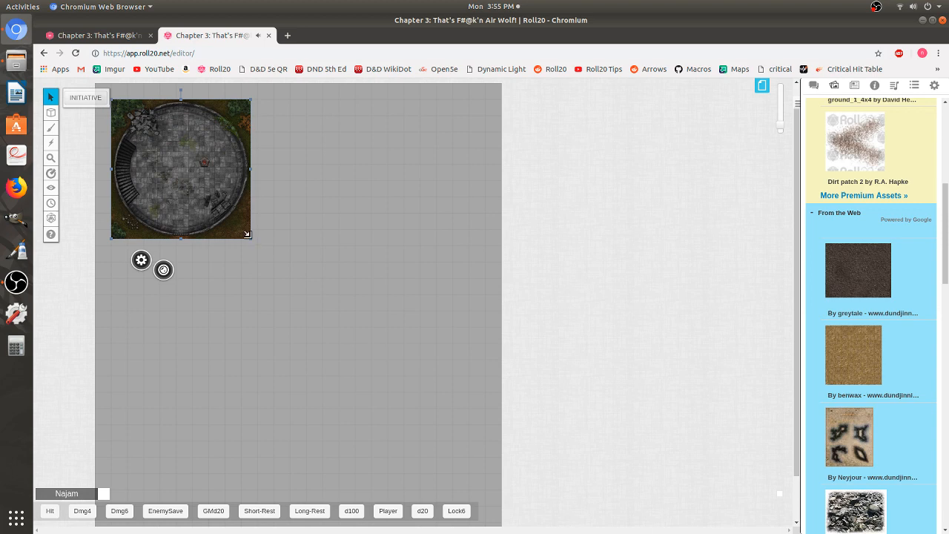
{"action": "left_click_drag", "start_coordinate": [250, 238], "coordinate": [464, 508]}
{"action": "scroll", "coordinate": [459, 479], "scroll_direction": "down", "scroll_amount": 5}
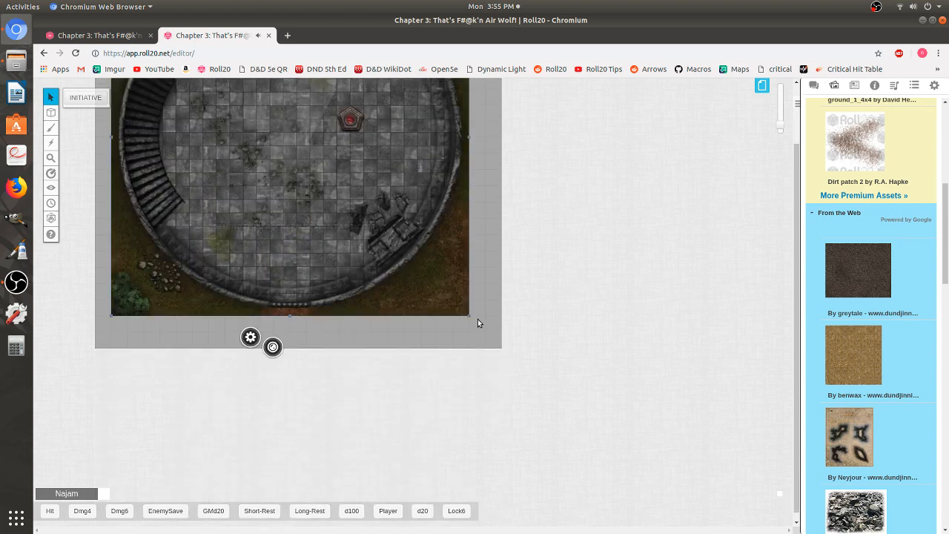
{"action": "left_click_drag", "start_coordinate": [466, 312], "coordinate": [481, 324]}
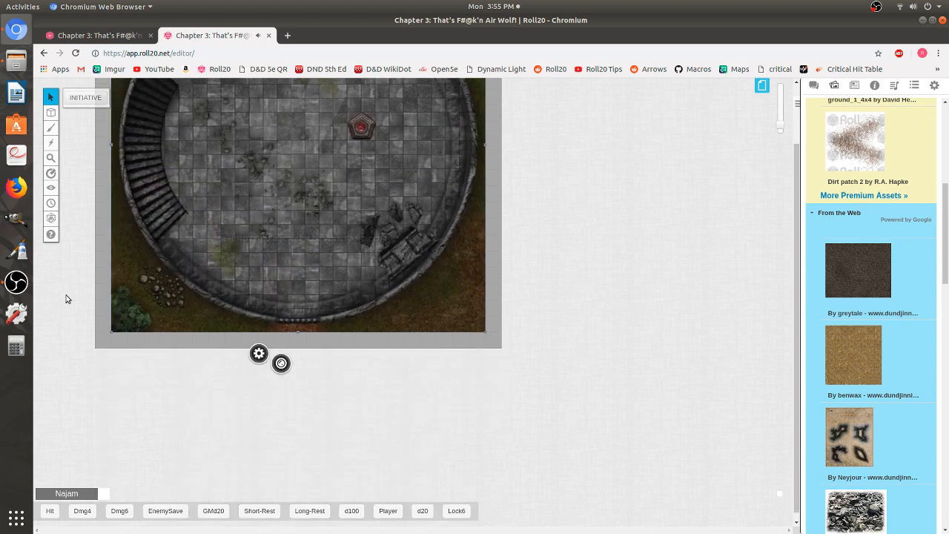
- Move the tower map image down to the map and background layer
{"action": "scroll", "coordinate": [82, 298], "scroll_direction": "up", "scroll_amount": 3}
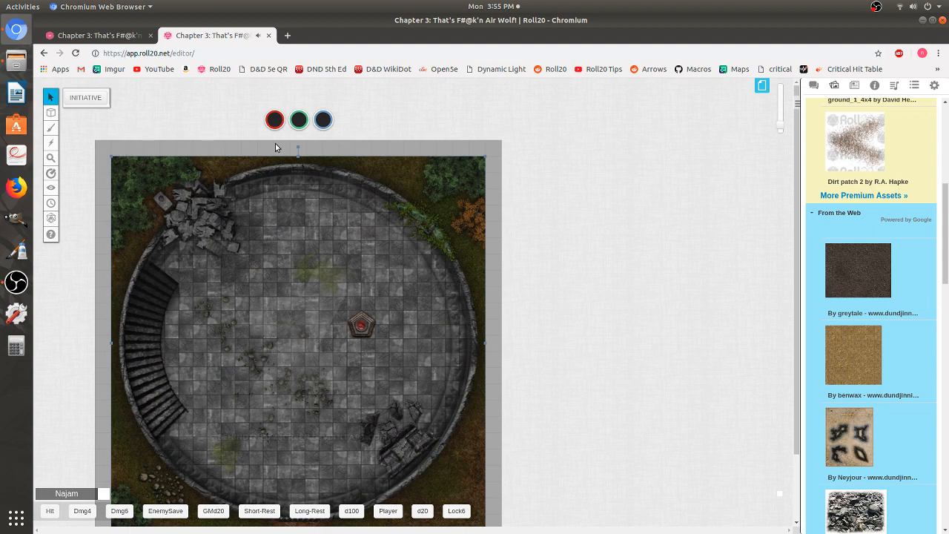
{"action": "scroll", "coordinate": [343, 283], "scroll_direction": "down", "scroll_amount": 2}
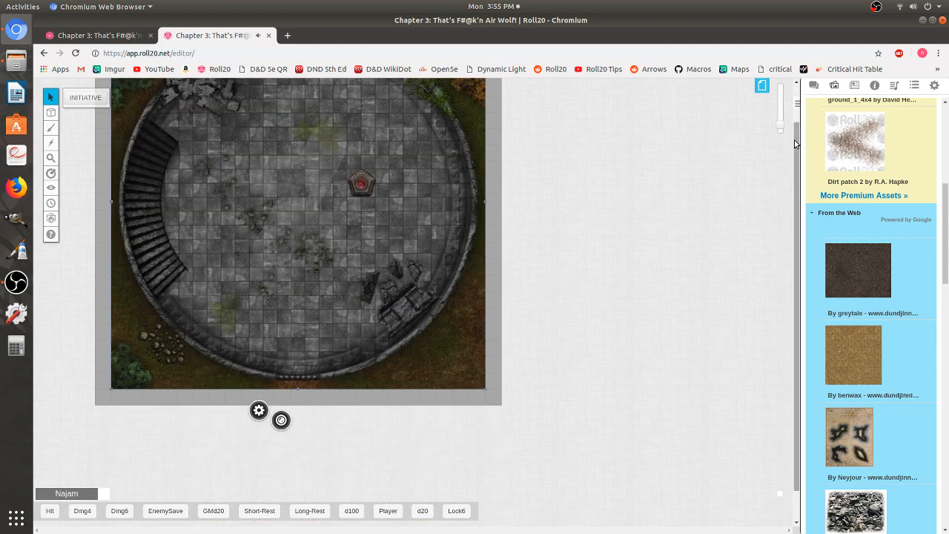
{"action": "scroll", "coordinate": [793, 126], "scroll_direction": "up", "scroll_amount": 2}
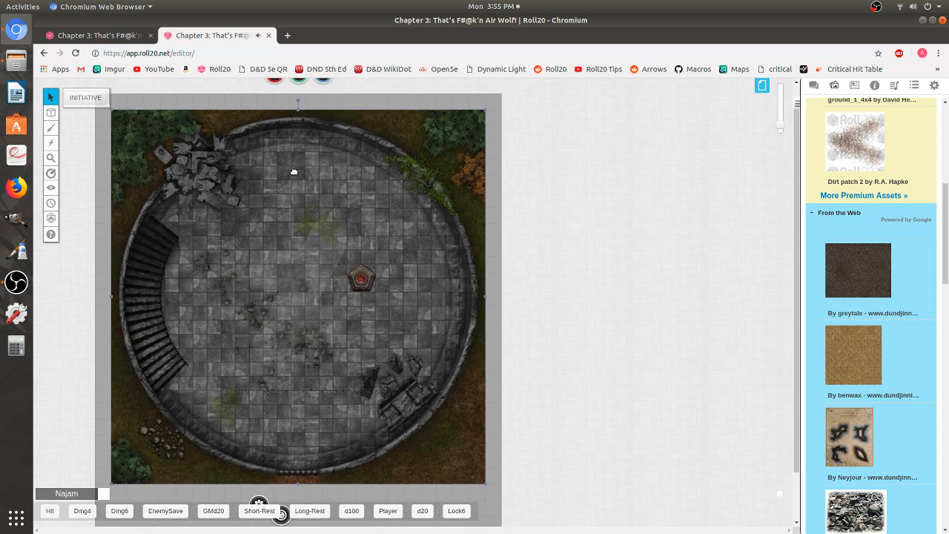
{"action": "right_click", "coordinate": [294, 211]}
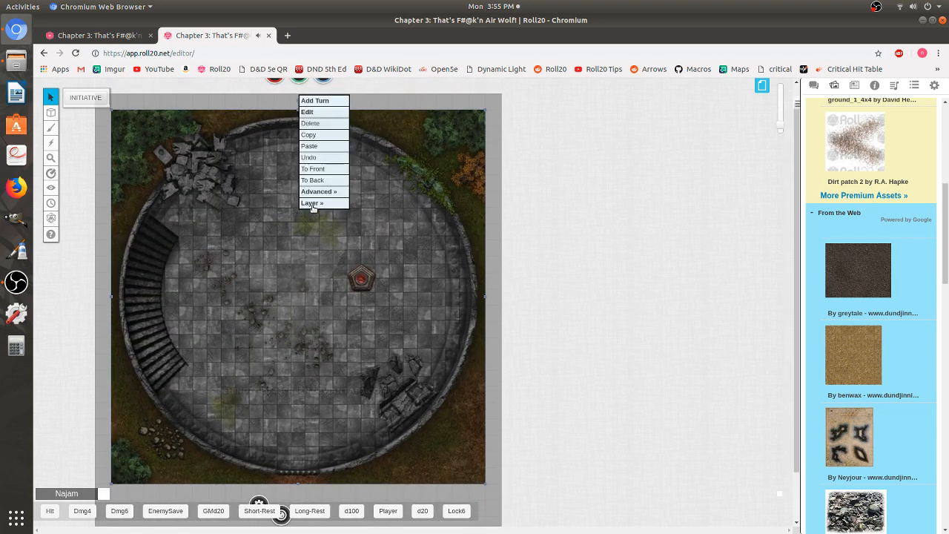
{"action": "mouse_move", "coordinate": [326, 205]}
{"action": "left_click", "coordinate": [385, 180]}
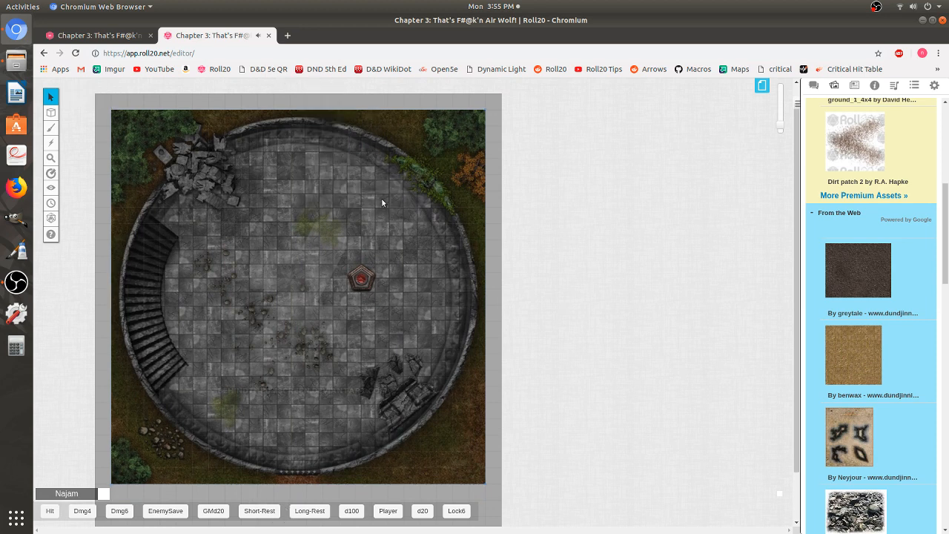
- On the GM info overlay layer, draw circles marking spots around the tower's rim
{"action": "mouse_move", "coordinate": [50, 112]}
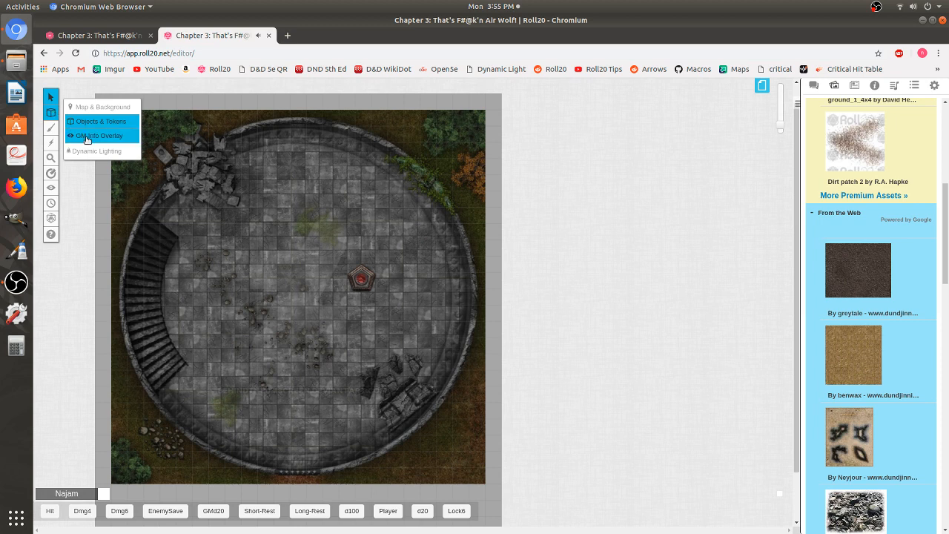
{"action": "left_click", "coordinate": [88, 136]}
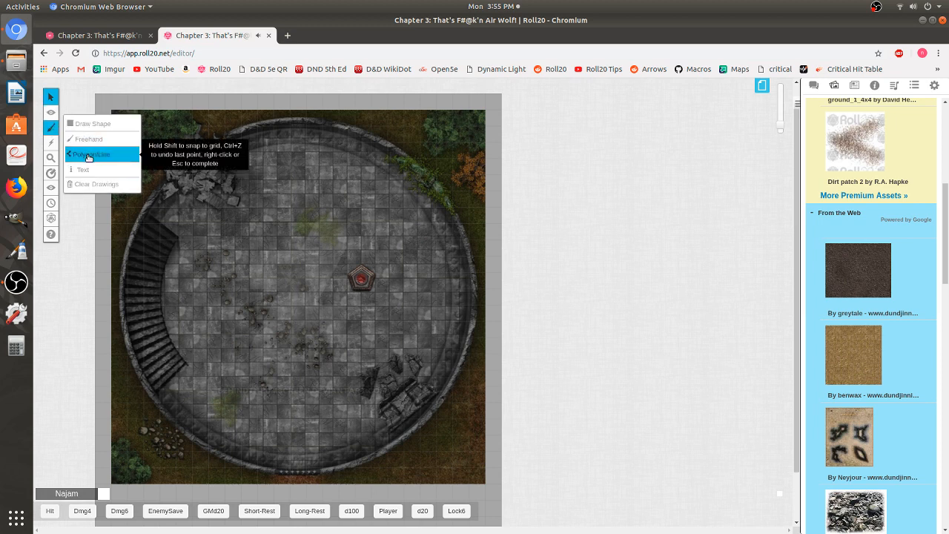
{"action": "left_click", "coordinate": [92, 130]}
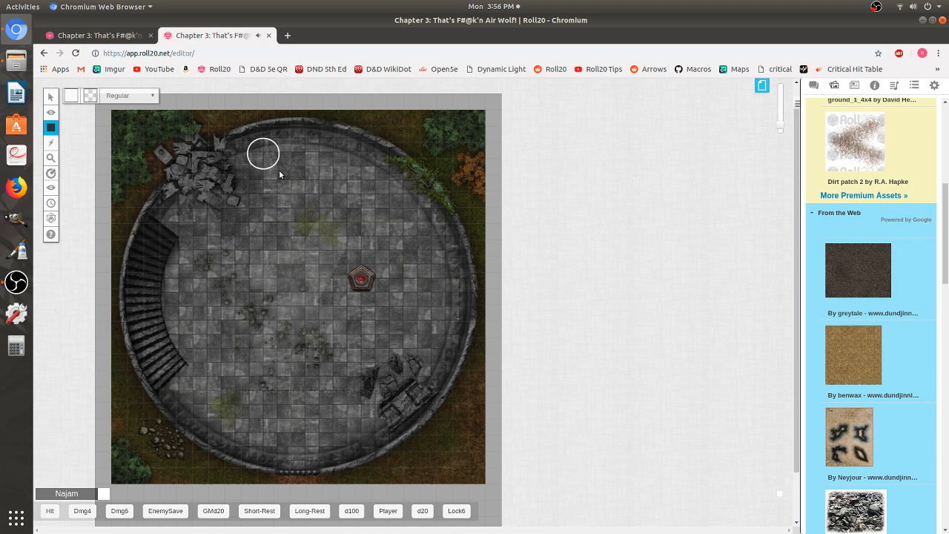
{"action": "left_click_drag", "start_coordinate": [308, 135], "coordinate": [347, 176]}
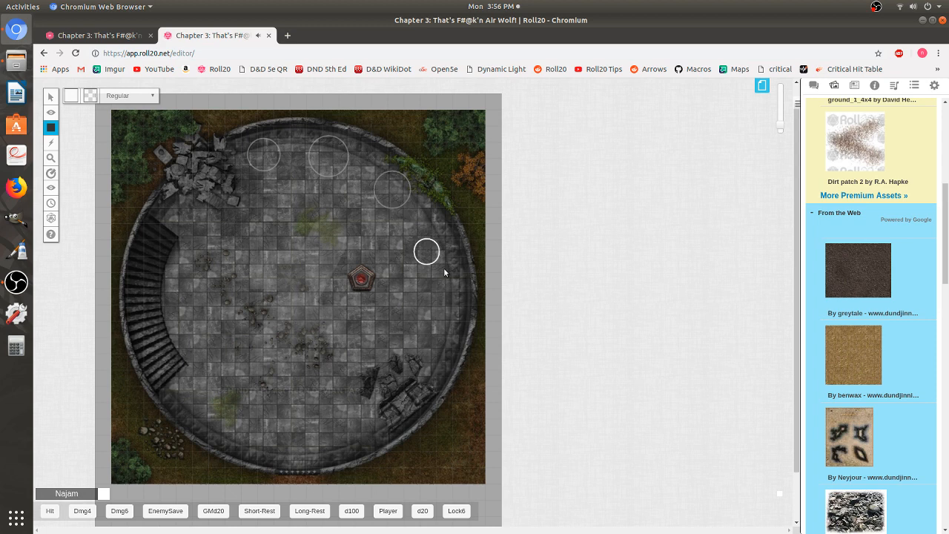
{"action": "left_click_drag", "start_coordinate": [444, 267], "coordinate": [448, 272]}
{"action": "left_click_drag", "start_coordinate": [442, 342], "coordinate": [451, 342]}
{"action": "left_click_drag", "start_coordinate": [347, 425], "coordinate": [359, 447]}
{"action": "left_click_drag", "start_coordinate": [263, 416], "coordinate": [302, 454]}
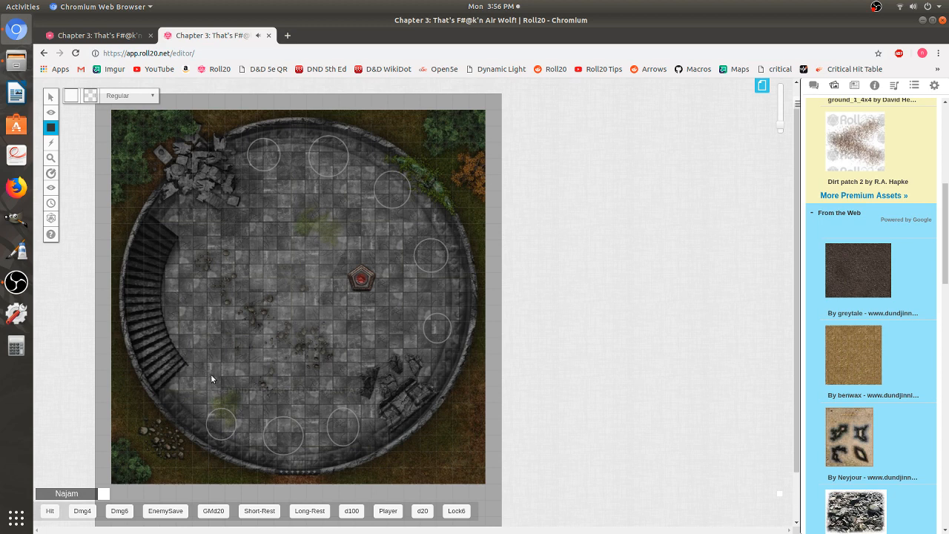
- Draw rectangles and small circles marking further spots across the tower floor
{"action": "left_click_drag", "start_coordinate": [210, 373], "coordinate": [351, 395]}
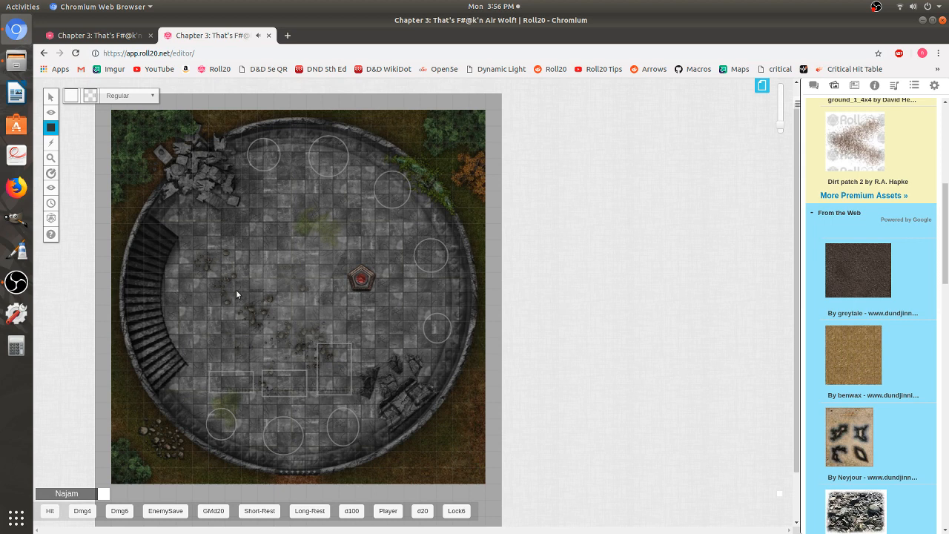
{"action": "left_click_drag", "start_coordinate": [241, 271], "coordinate": [276, 327]}
{"action": "left_click_drag", "start_coordinate": [220, 308], "coordinate": [224, 313]}
{"action": "left_click_drag", "start_coordinate": [349, 226], "coordinate": [381, 253]}
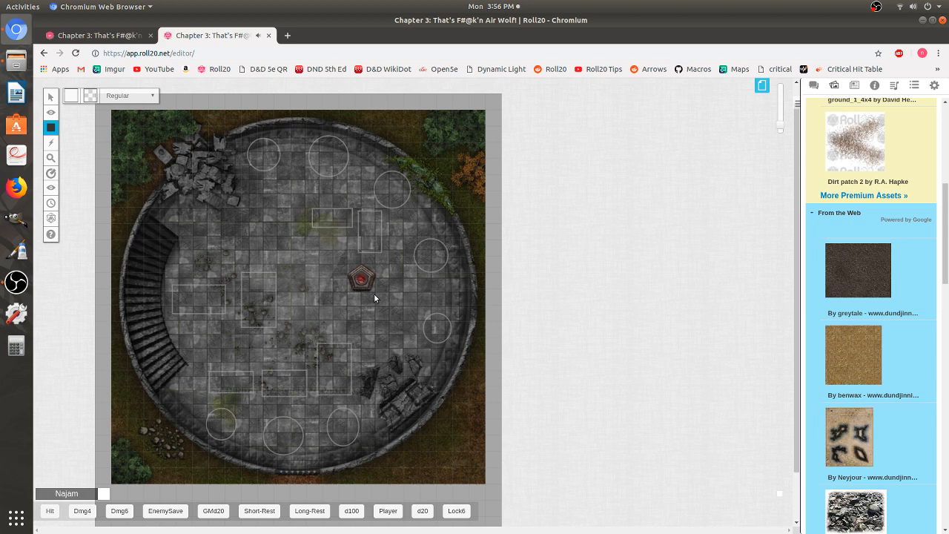
{"action": "left_click_drag", "start_coordinate": [256, 198], "coordinate": [276, 218]}
{"action": "left_click_drag", "start_coordinate": [436, 369], "coordinate": [439, 373]}
- On the dynamic lighting layer, start tracing the tower's outer wall with a polygon line
{"action": "mouse_move", "coordinate": [50, 112]}
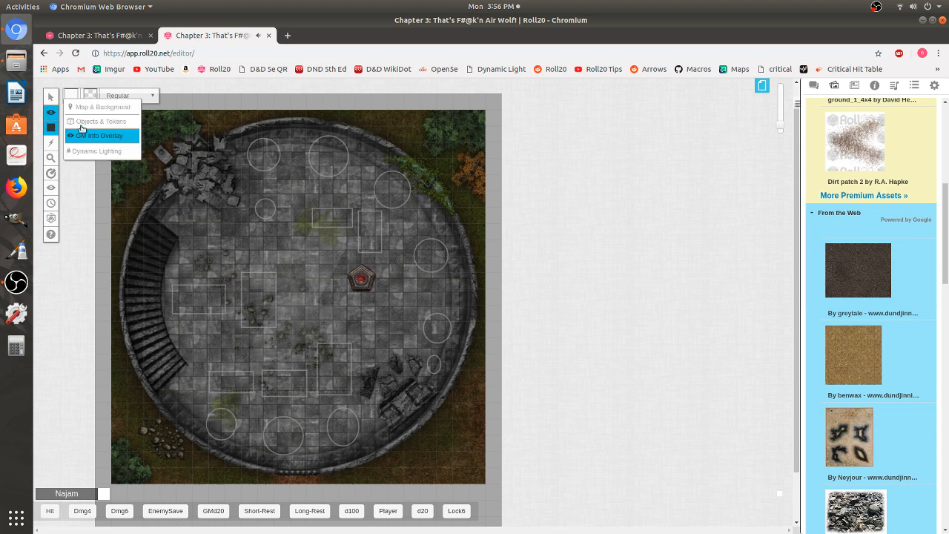
{"action": "left_click", "coordinate": [113, 151]}
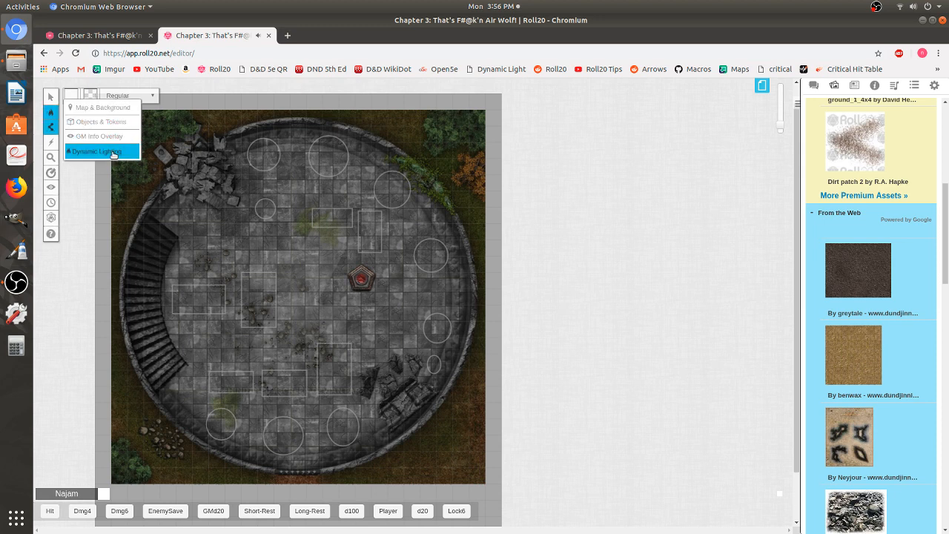
{"action": "mouse_move", "coordinate": [48, 129]}
{"action": "left_click", "coordinate": [88, 139]}
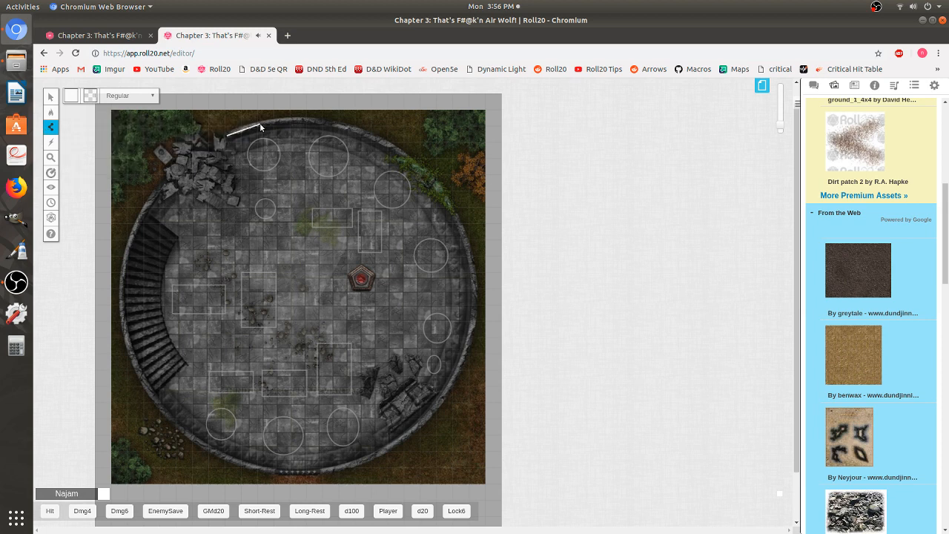
{"action": "left_click", "coordinate": [323, 121]}
{"action": "left_click", "coordinate": [396, 149]}
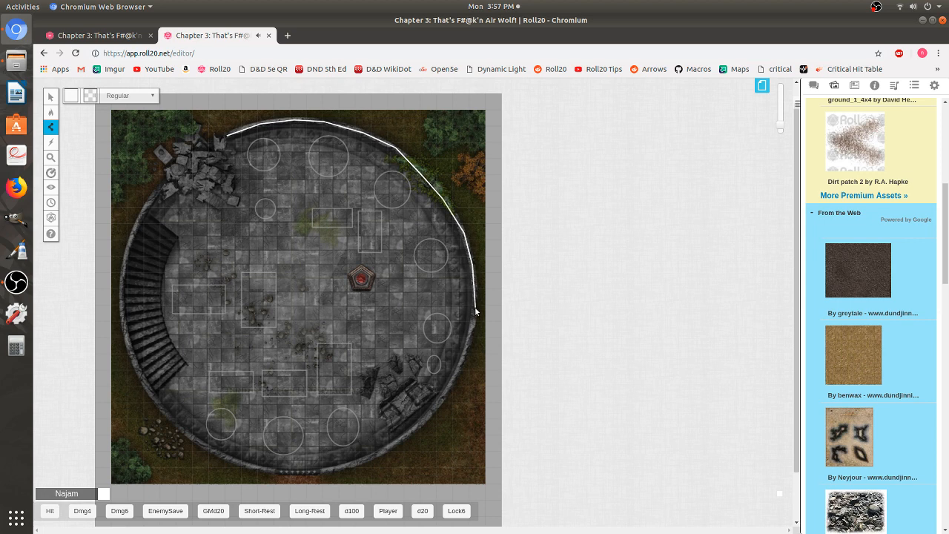
{"action": "scroll", "coordinate": [475, 312], "scroll_direction": "down", "scroll_amount": 3}
{"action": "left_click", "coordinate": [471, 180]}
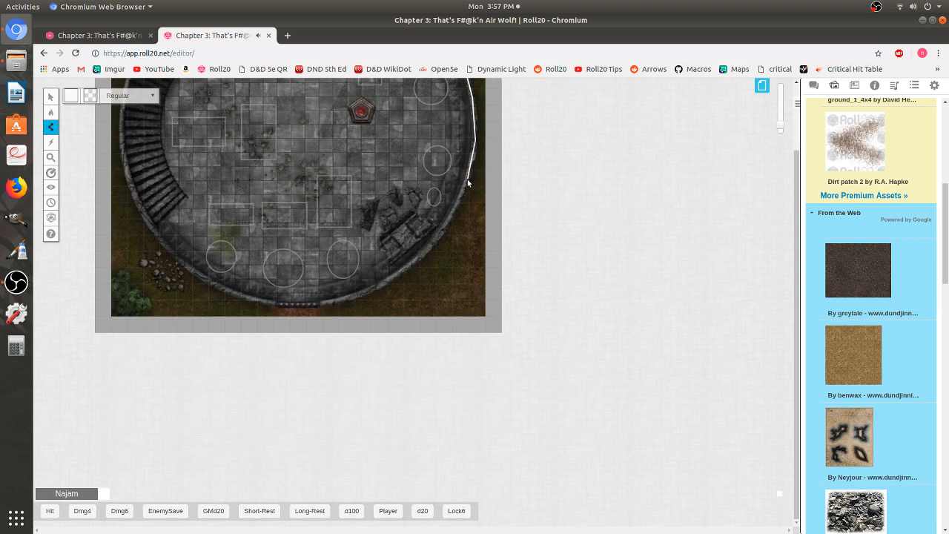
- Continue the wall line around the tower's bottom and left side and finish it
{"action": "left_click", "coordinate": [441, 233]}
{"action": "left_click", "coordinate": [397, 276]}
{"action": "double_click", "coordinate": [320, 304]}
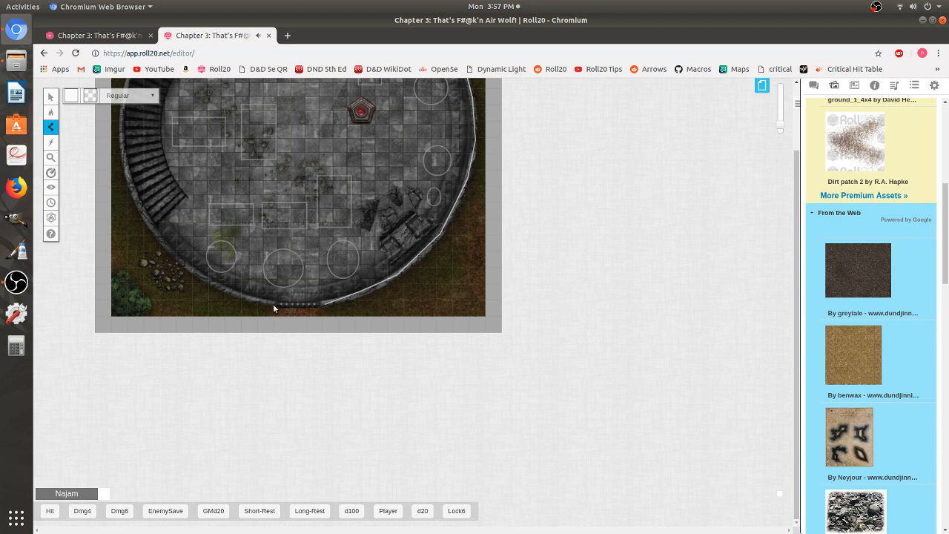
{"action": "left_click", "coordinate": [233, 294]}
{"action": "left_click", "coordinate": [183, 263]}
{"action": "scroll", "coordinate": [142, 216], "scroll_direction": "up", "scroll_amount": 5}
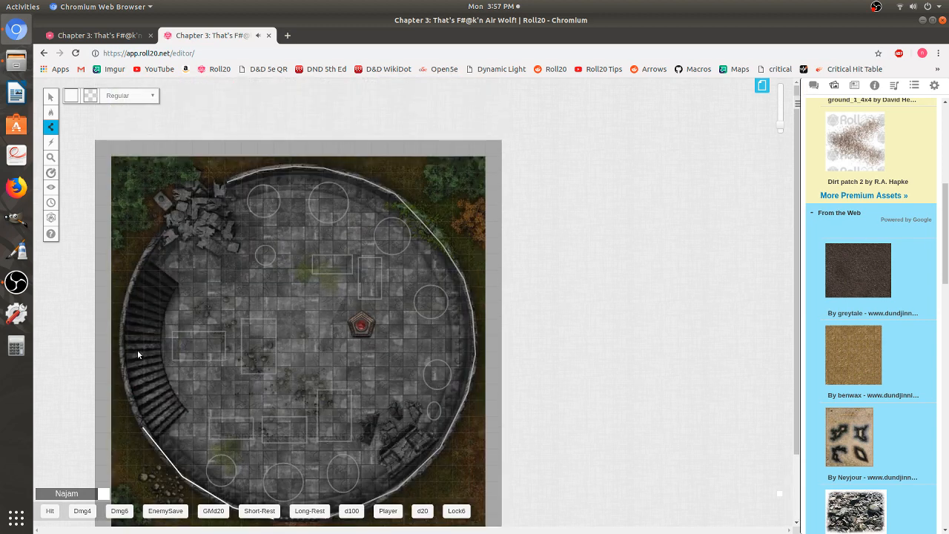
{"action": "left_click", "coordinate": [124, 382]}
{"action": "left_click", "coordinate": [123, 330]}
{"action": "left_click", "coordinate": [162, 232]}
{"action": "right_click", "coordinate": [161, 232]}
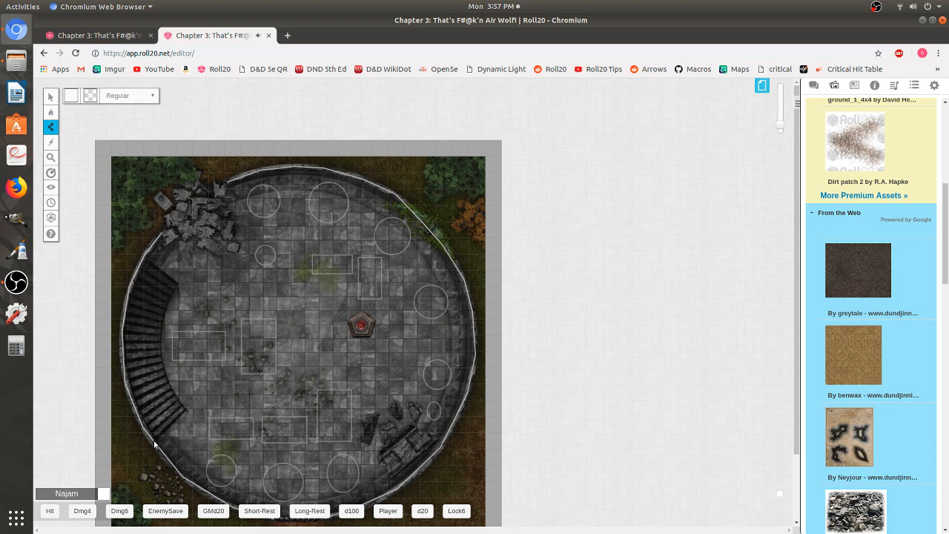
- Trace a second wall line along the inner edge of the stairs
{"action": "left_click", "coordinate": [186, 405]}
{"action": "left_click", "coordinate": [169, 382]}
{"action": "left_click", "coordinate": [161, 343]}
{"action": "right_click", "coordinate": [228, 283]}
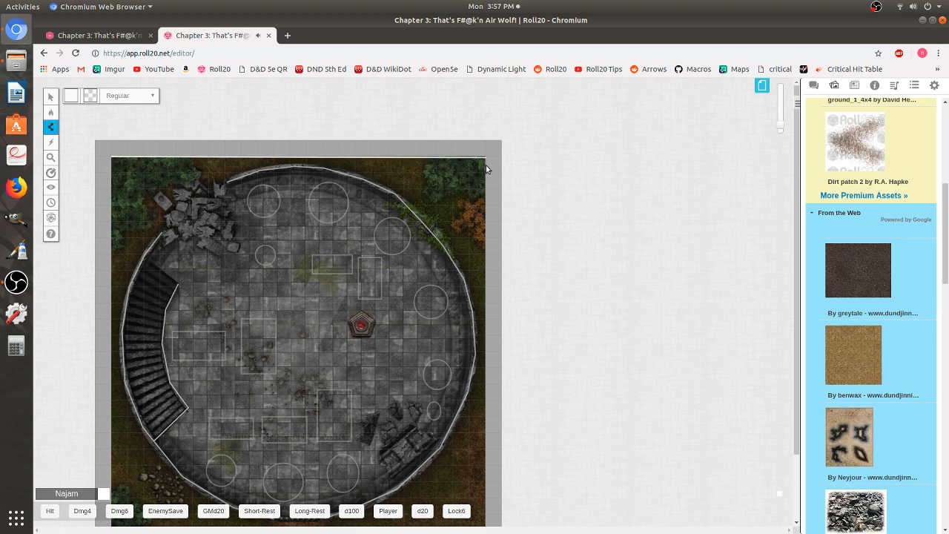
- Return to the objects and tokens layer with the select tool
{"action": "scroll", "coordinate": [486, 237], "scroll_direction": "down", "scroll_amount": 3}
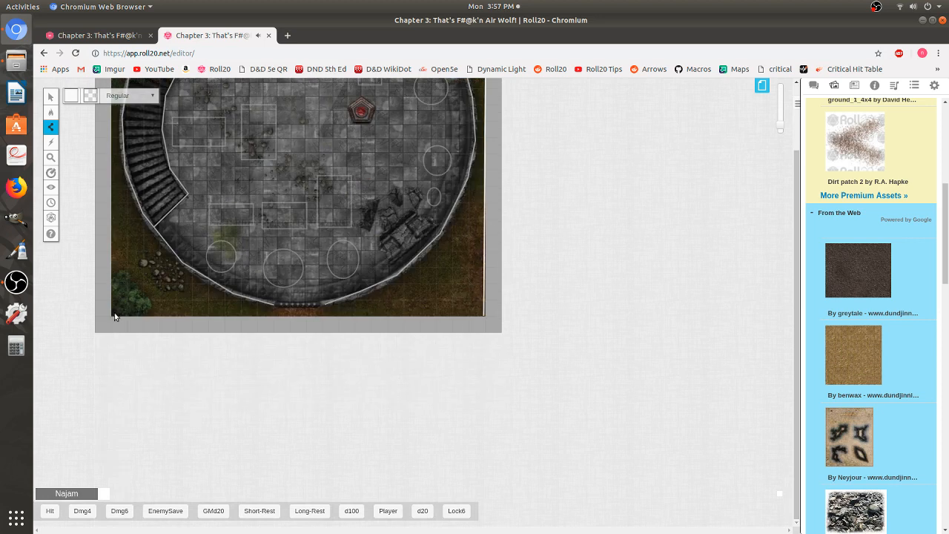
{"action": "scroll", "coordinate": [124, 319], "scroll_direction": "up", "scroll_amount": 3}
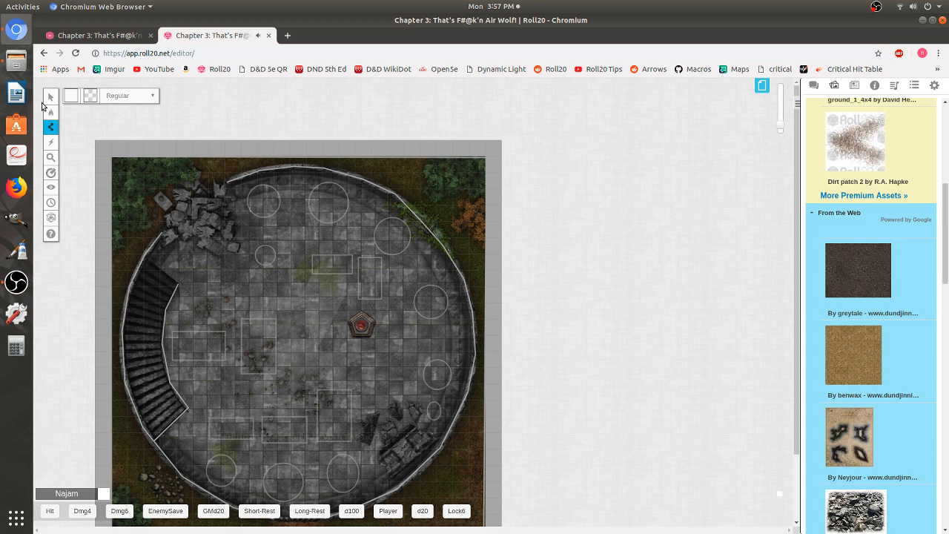
{"action": "mouse_move", "coordinate": [54, 114]}
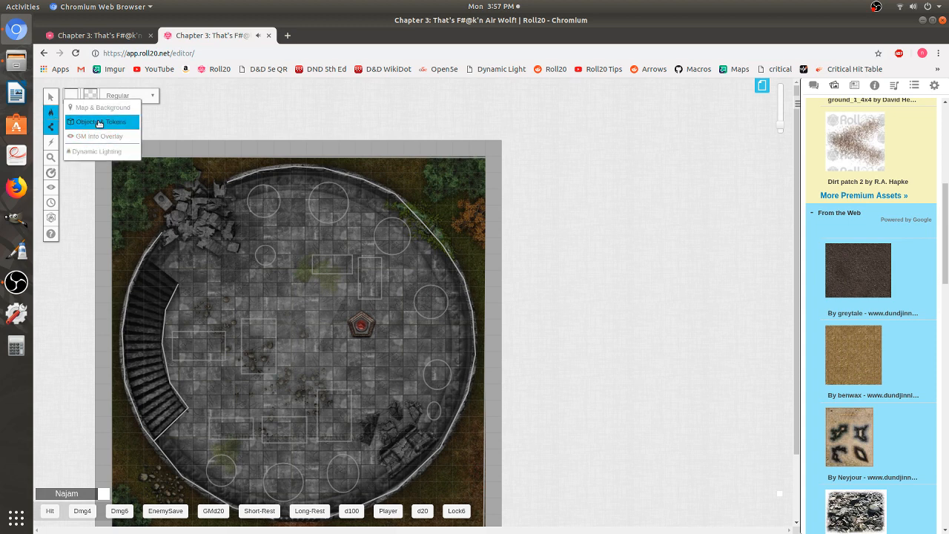
{"action": "left_click", "coordinate": [99, 124]}
{"action": "left_click", "coordinate": [51, 97]}
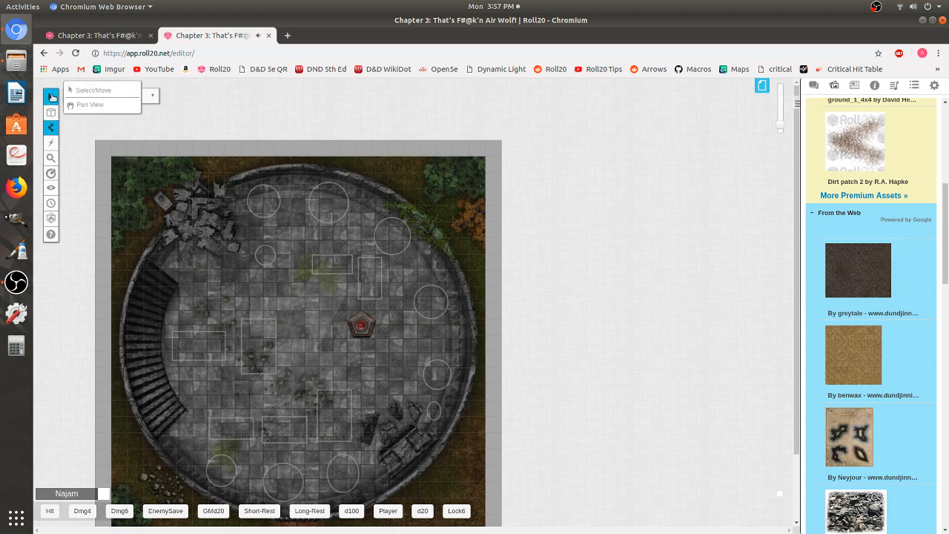
{"action": "mouse_move", "coordinate": [53, 113]}
{"action": "left_click", "coordinate": [85, 121]}
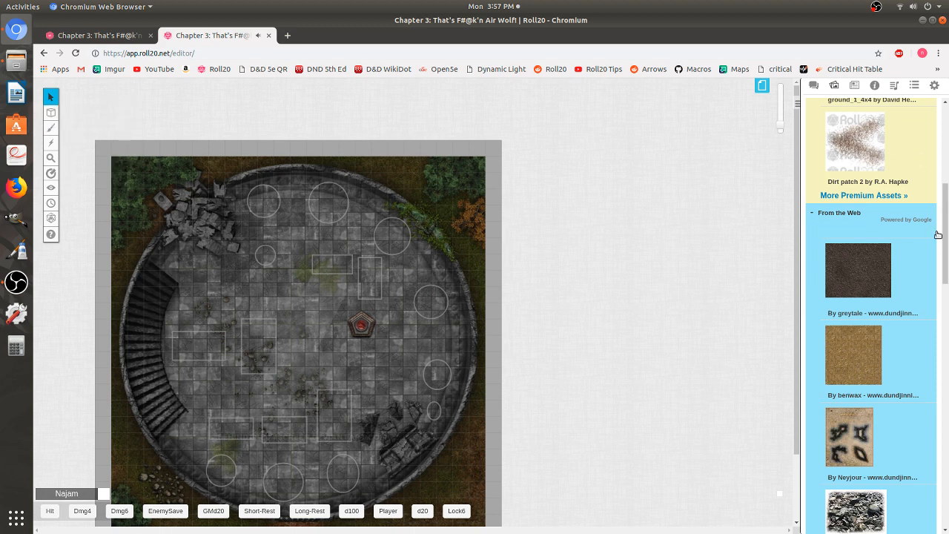
- Search the art library for pool
{"action": "left_click_drag", "start_coordinate": [945, 241], "coordinate": [942, 148]}
{"action": "double_click", "coordinate": [845, 132]}
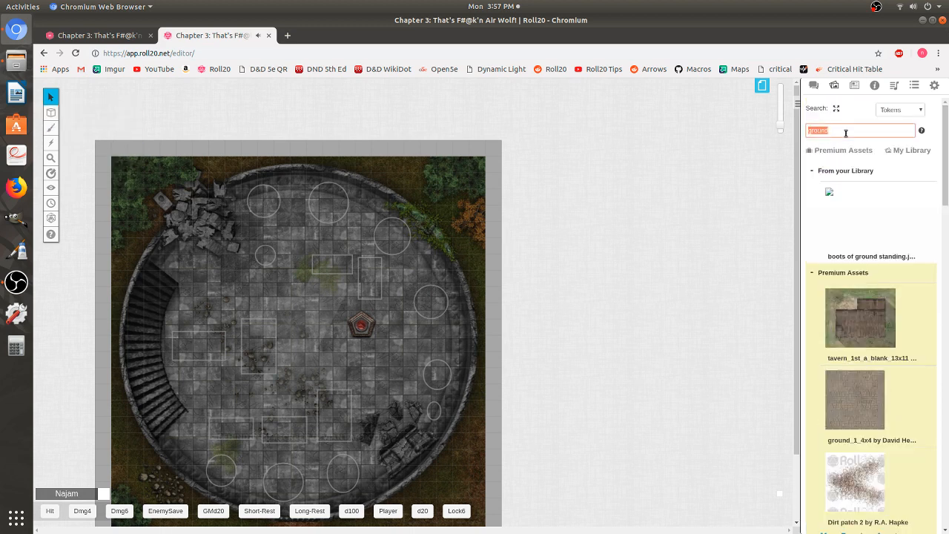
{"action": "type", "text": "pool"}
{"action": "key", "text": "Return"}
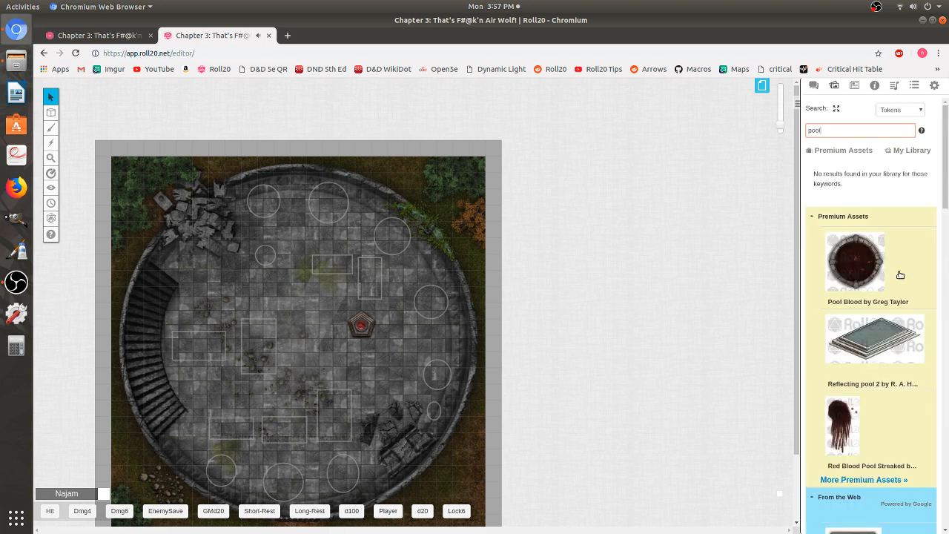
{"action": "scroll", "coordinate": [900, 275], "scroll_direction": "down", "scroll_amount": 5}
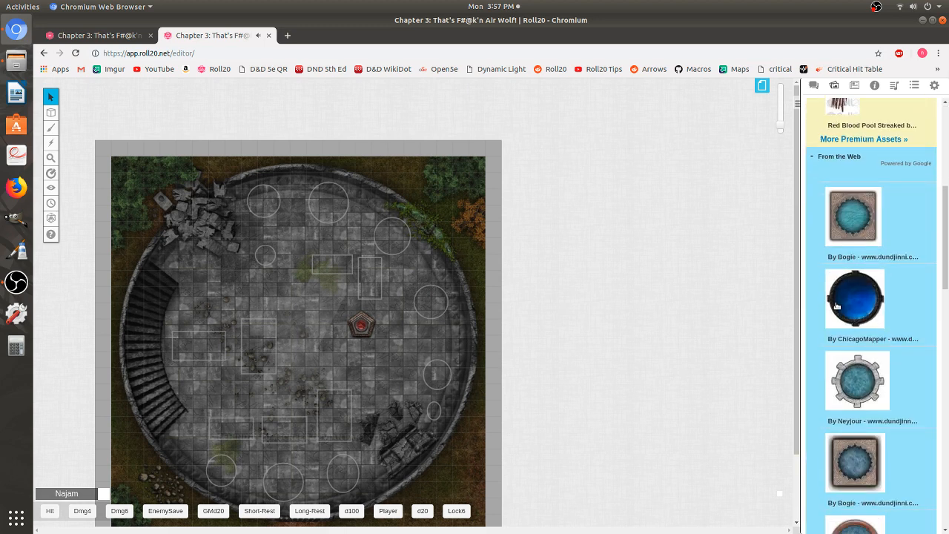
- Drag three pool images from the web results onto circles near the tower's top and right side
{"action": "left_click_drag", "start_coordinate": [842, 310], "coordinate": [272, 210]}
{"action": "left_click_drag", "start_coordinate": [857, 380], "coordinate": [330, 208]}
{"action": "scroll", "coordinate": [917, 413], "scroll_direction": "down", "scroll_amount": 2}
{"action": "left_click_drag", "start_coordinate": [861, 410], "coordinate": [436, 308]}
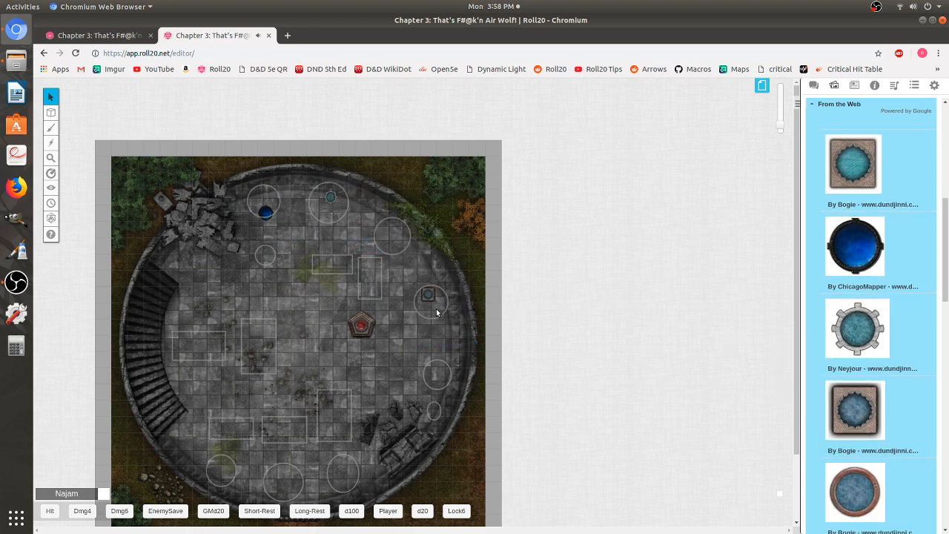
- Resize the square pool and the small teal pool to fit their marked circles
{"action": "left_click", "coordinate": [422, 299]}
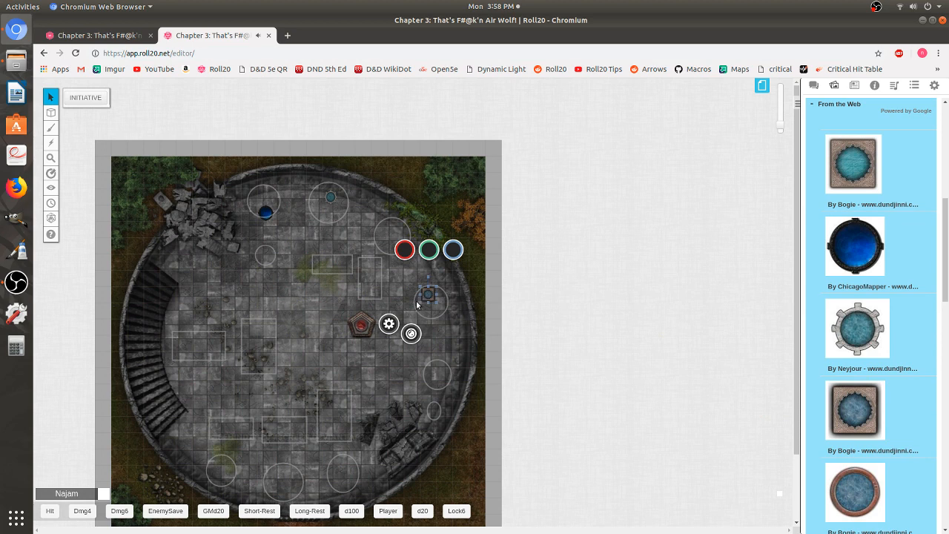
{"action": "mouse_move", "coordinate": [421, 302]}
{"action": "left_mouse_down"}
{"action": "mouse_move", "coordinate": [407, 317]}
{"action": "mouse_move", "coordinate": [431, 307]}
{"action": "left_mouse_up"}
{"action": "left_click", "coordinate": [325, 202]}
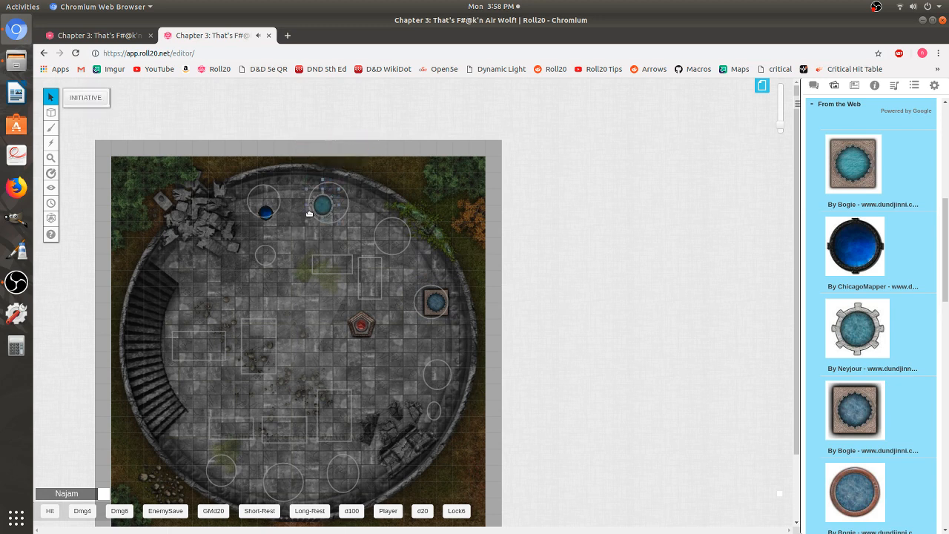
- Enlarge the blue pool to fill its circle and paste a copy of it nearby
{"action": "left_click", "coordinate": [263, 211]}
{"action": "mouse_move", "coordinate": [256, 205]}
{"action": "left_mouse_down"}
{"action": "mouse_move", "coordinate": [244, 192]}
{"action": "mouse_move", "coordinate": [267, 205]}
{"action": "left_mouse_up"}
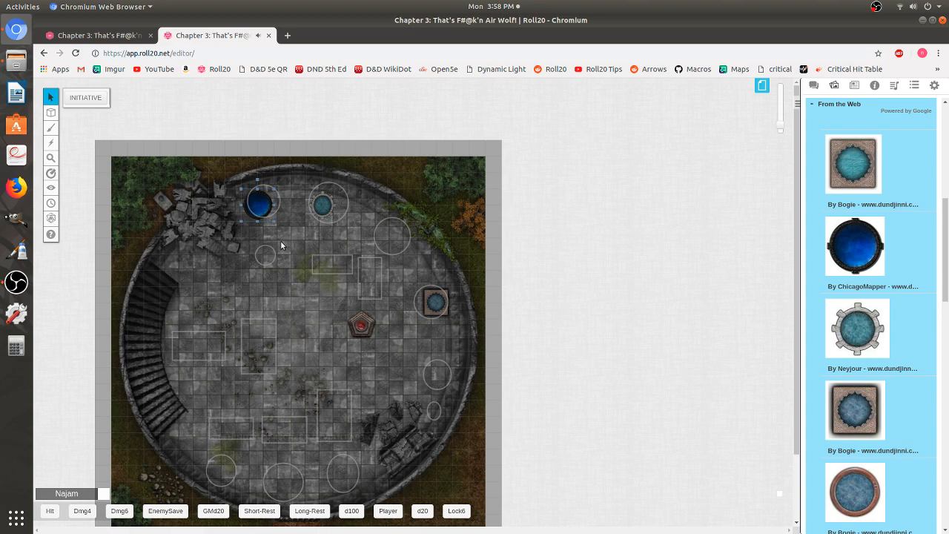
{"action": "scroll", "coordinate": [428, 112], "scroll_direction": "down", "scroll_amount": 2}
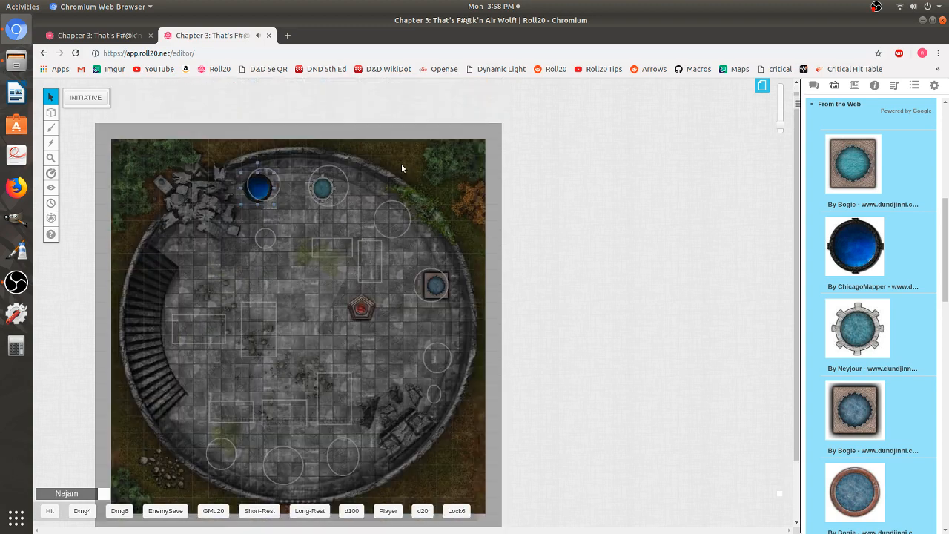
{"action": "key", "text": "ctrl+v"}
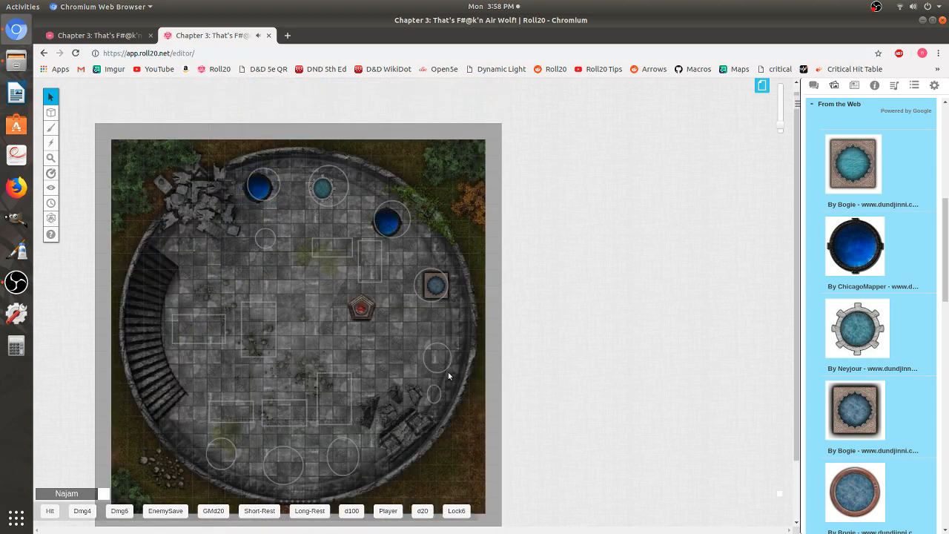
- Paste more copies of the blue pool and move them into the circles along the bottom and right side of the tower
{"action": "key", "text": "ctrl+v"}
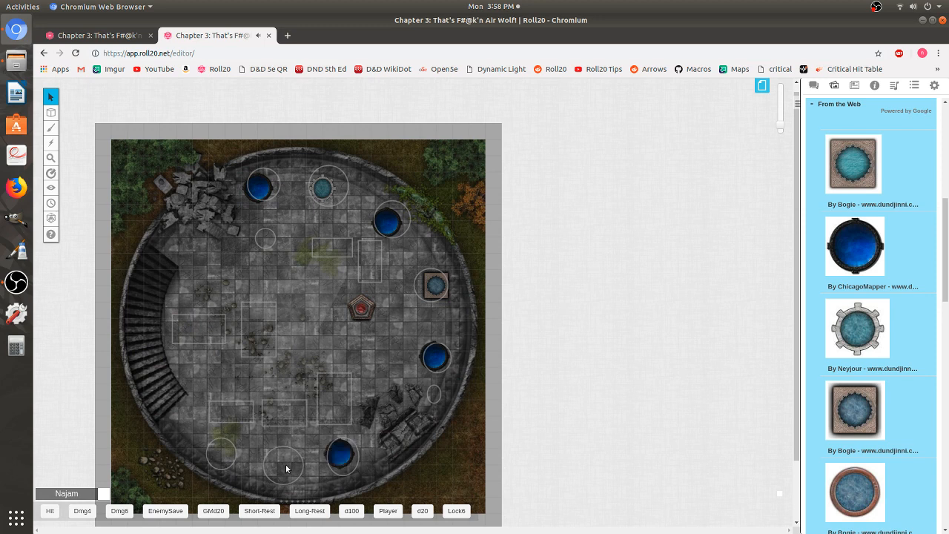
{"action": "key", "text": "ctrl+v"}
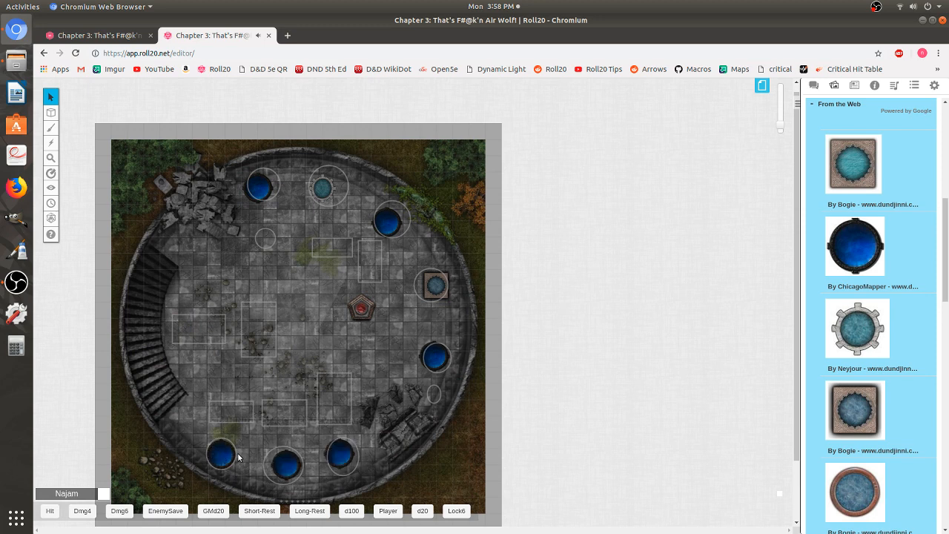
{"action": "left_click_drag", "start_coordinate": [229, 454], "coordinate": [231, 450]}
{"action": "left_click_drag", "start_coordinate": [285, 471], "coordinate": [274, 471]}
{"action": "left_click_drag", "start_coordinate": [347, 463], "coordinate": [344, 472]}
{"action": "left_click_drag", "start_coordinate": [450, 363], "coordinate": [451, 372]}
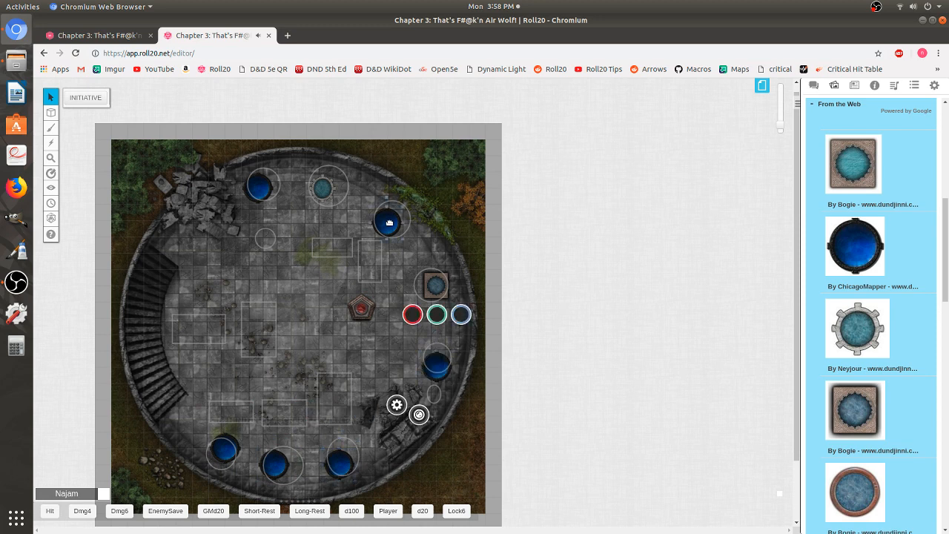
- Search the art library for bed and drag a bed image into the rectangle left of the tower's centre
{"action": "left_click", "coordinate": [389, 222]}
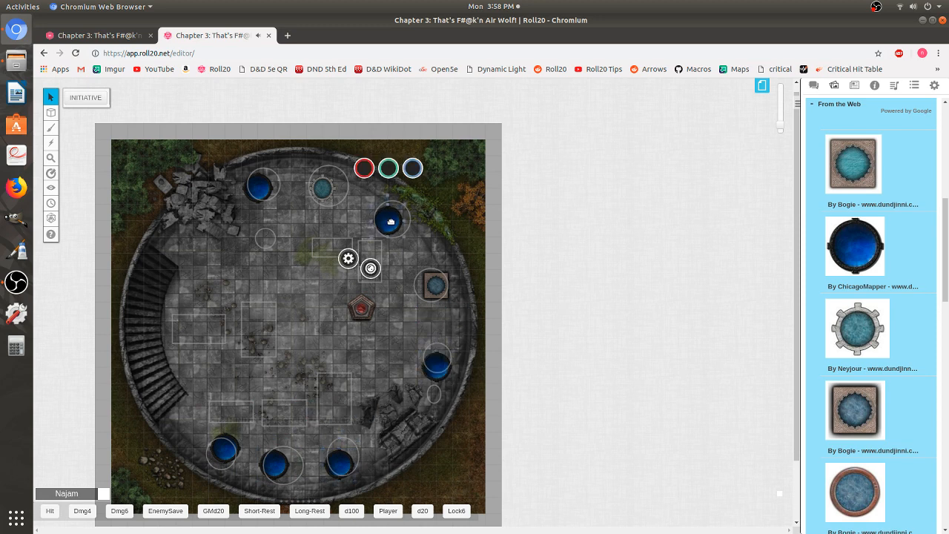
{"action": "scroll", "coordinate": [853, 222], "scroll_direction": "up", "scroll_amount": 5}
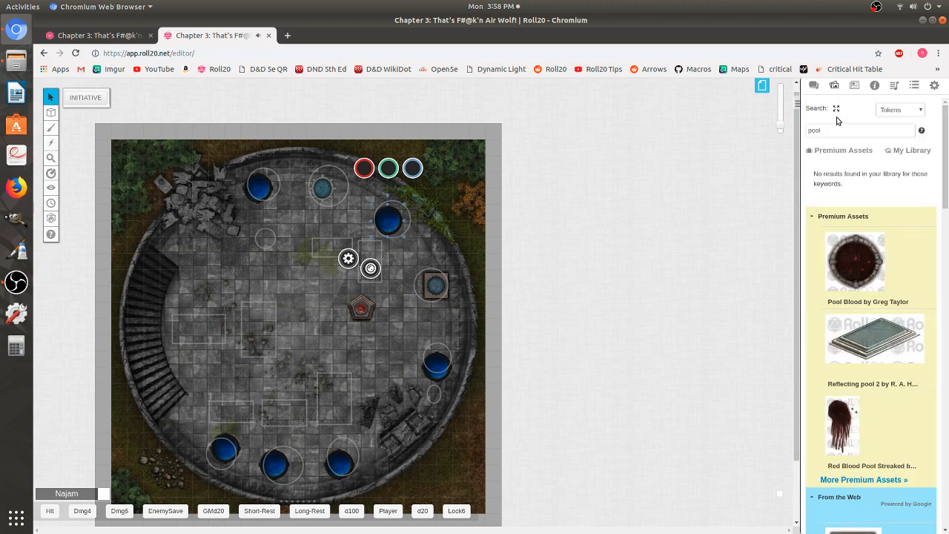
{"action": "left_click", "coordinate": [838, 131]}
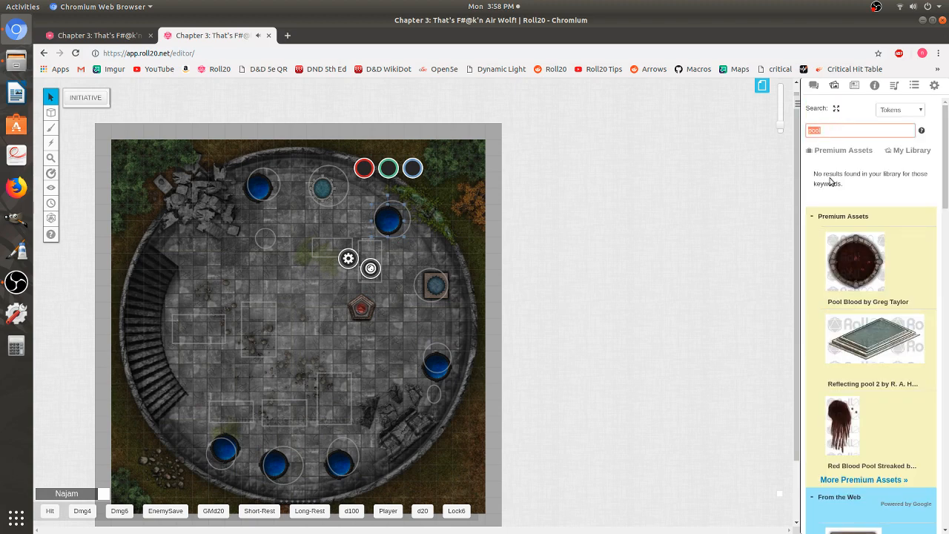
{"action": "type", "text": "bed"}
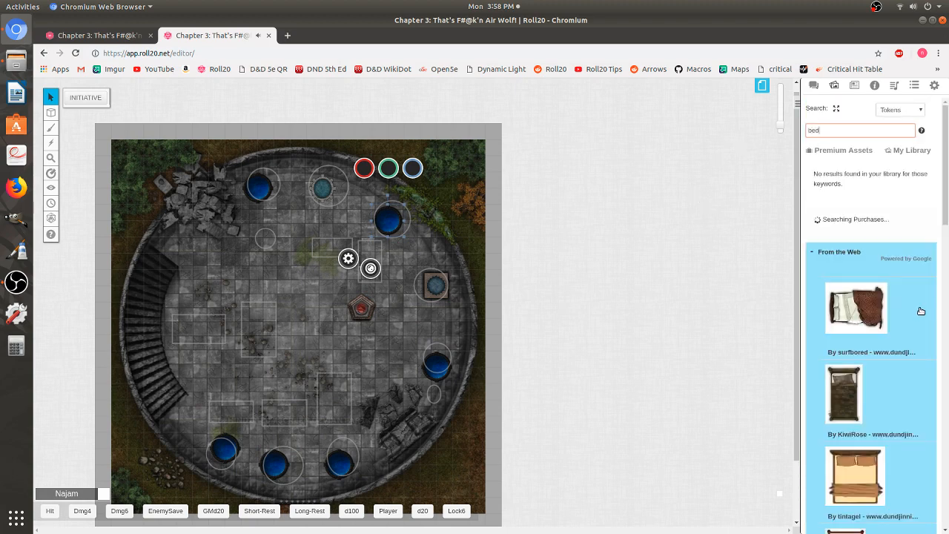
{"action": "scroll", "coordinate": [916, 312], "scroll_direction": "down", "scroll_amount": 7}
{"action": "scroll", "coordinate": [911, 312], "scroll_direction": "down", "scroll_amount": 8}
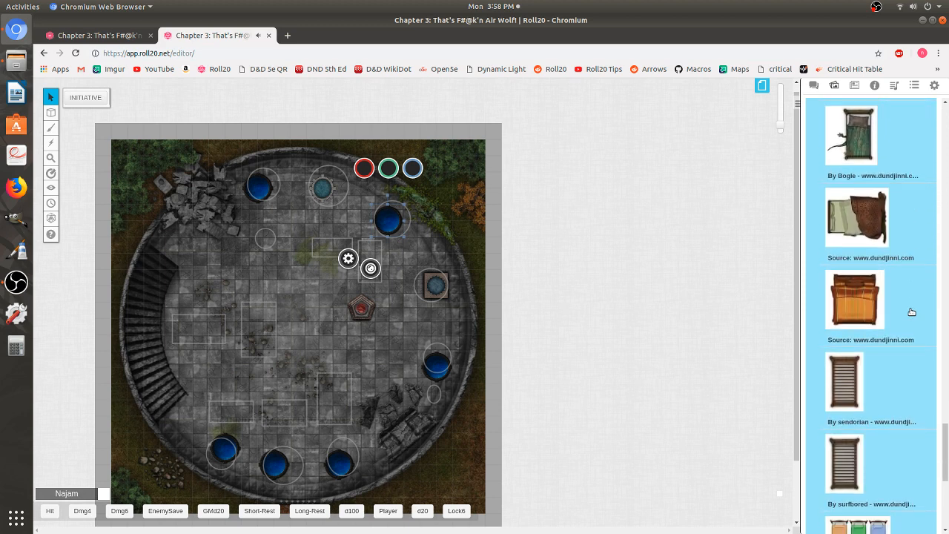
{"action": "scroll", "coordinate": [916, 322], "scroll_direction": "down", "scroll_amount": 3}
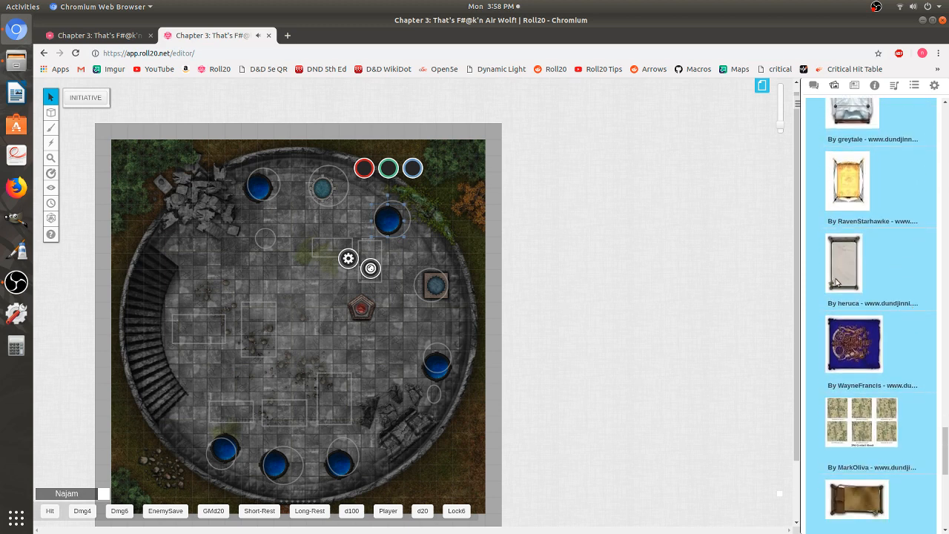
{"action": "left_click_drag", "start_coordinate": [838, 281], "coordinate": [261, 335]}
{"action": "left_click", "coordinate": [279, 338]}
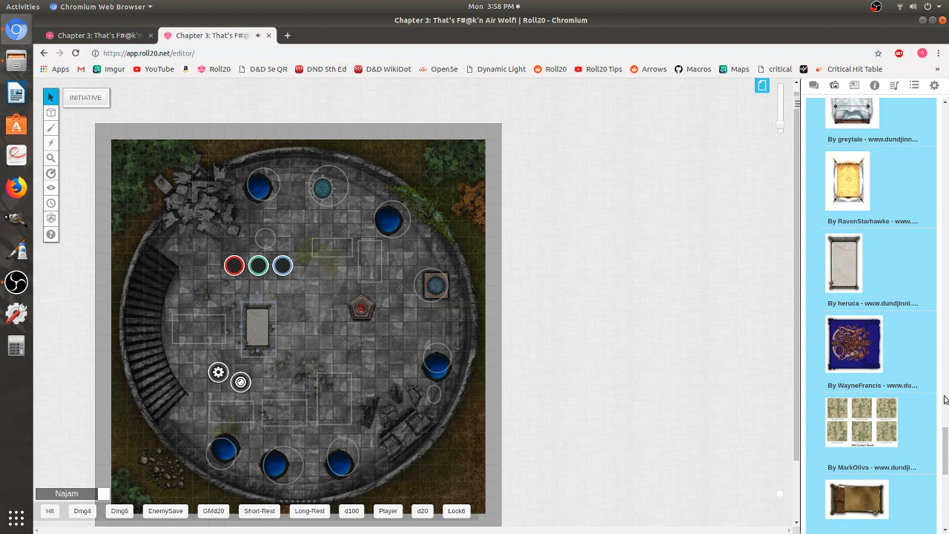
- Enable Enforce Line of Sight in the page's dynamic lighting settings
{"action": "left_click_drag", "start_coordinate": [946, 445], "coordinate": [947, 101]}
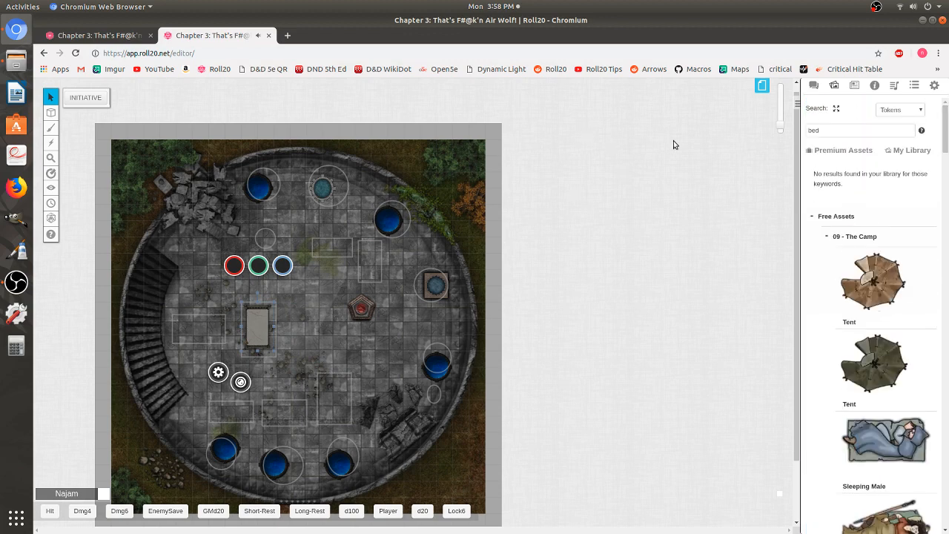
{"action": "left_click", "coordinate": [764, 88]}
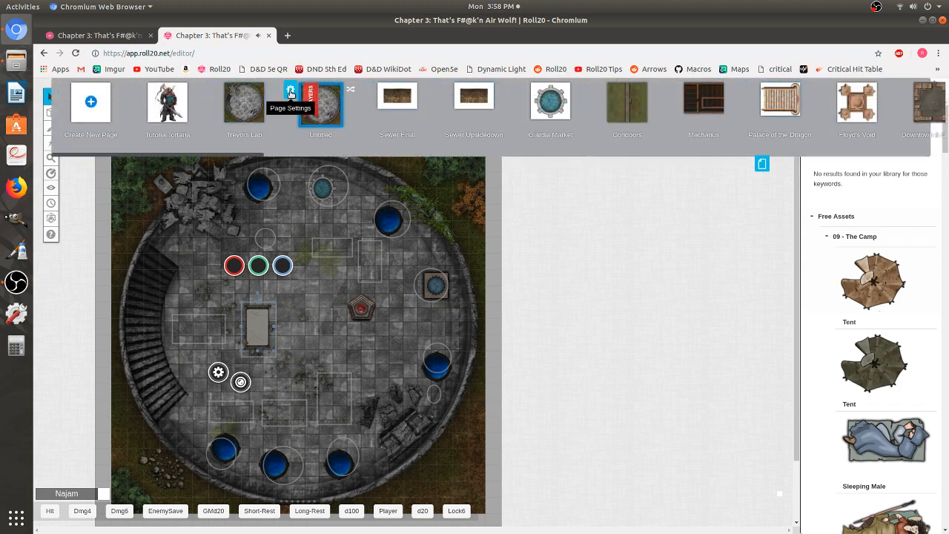
{"action": "left_click", "coordinate": [290, 92]}
{"action": "scroll", "coordinate": [479, 297], "scroll_direction": "down", "scroll_amount": 3}
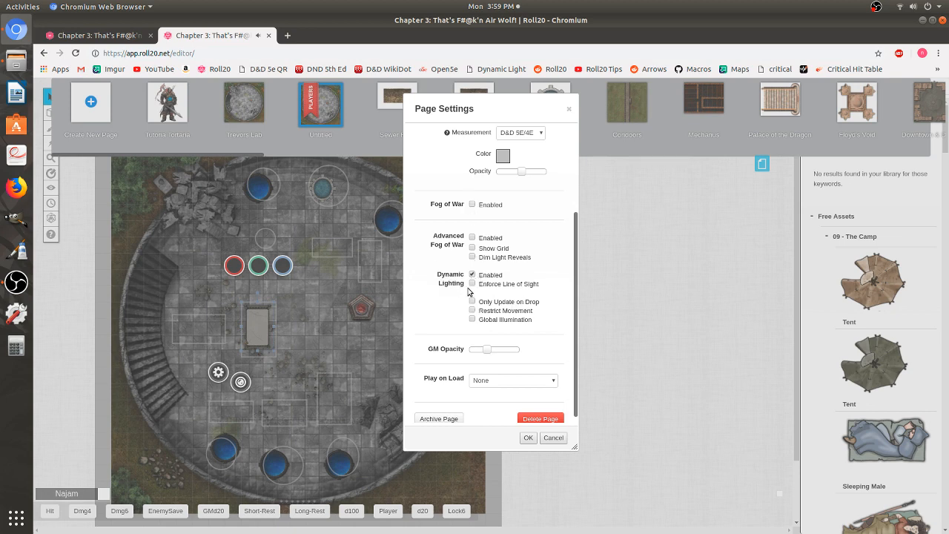
{"action": "left_click", "coordinate": [472, 284]}
{"action": "left_click", "coordinate": [498, 381]}
{"action": "left_click", "coordinate": [498, 381]}
{"action": "left_click", "coordinate": [527, 438]}
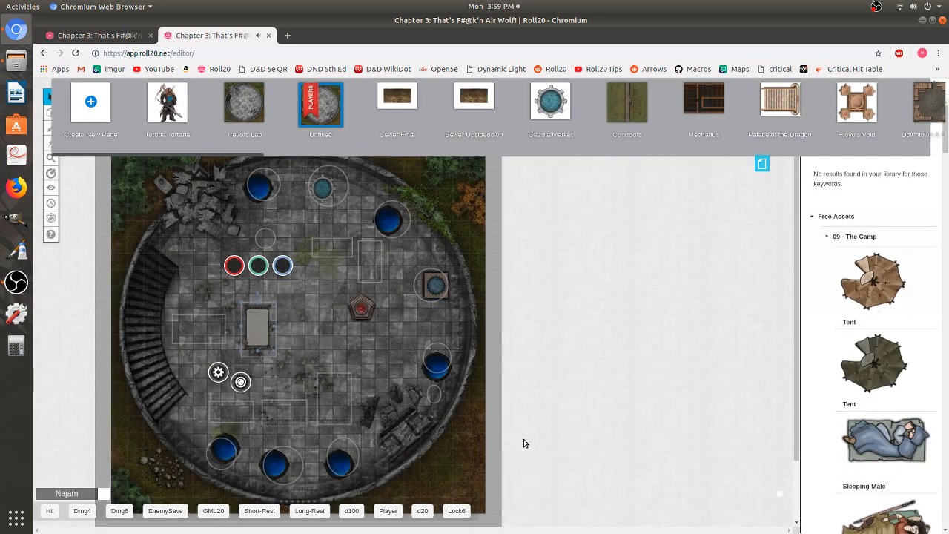
{"action": "left_click", "coordinate": [763, 164]}
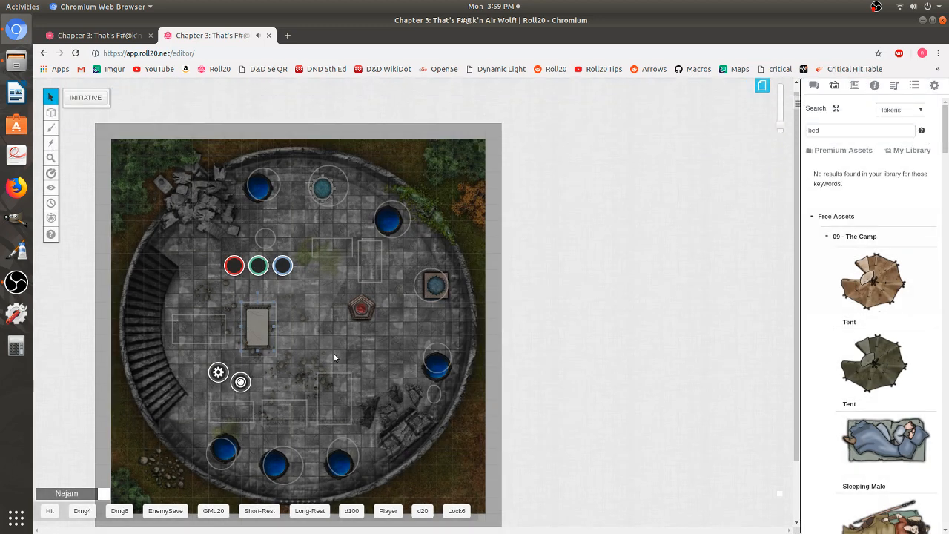
- Search the art library for table and place a small round table near the circle below the top pools
{"action": "left_click", "coordinate": [860, 134]}
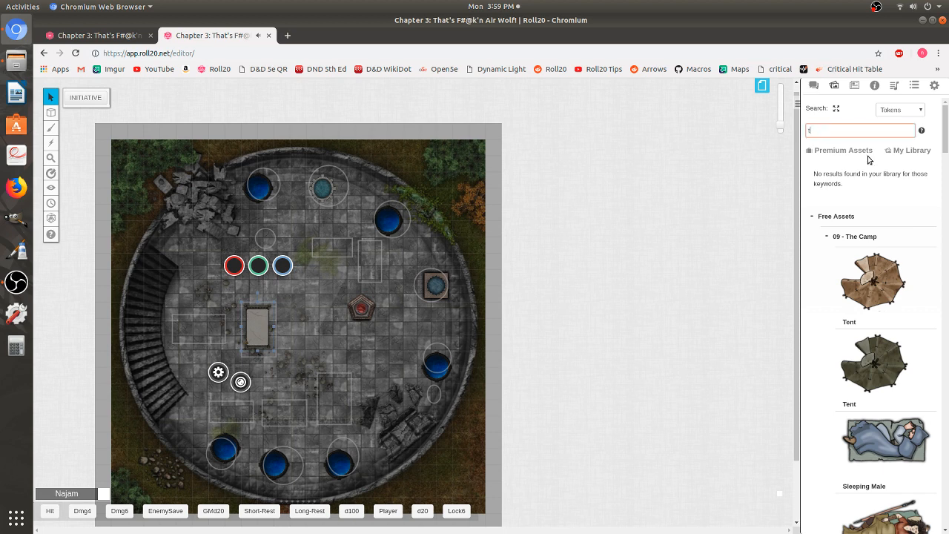
{"action": "type", "text": "table"}
{"action": "key", "text": "Return"}
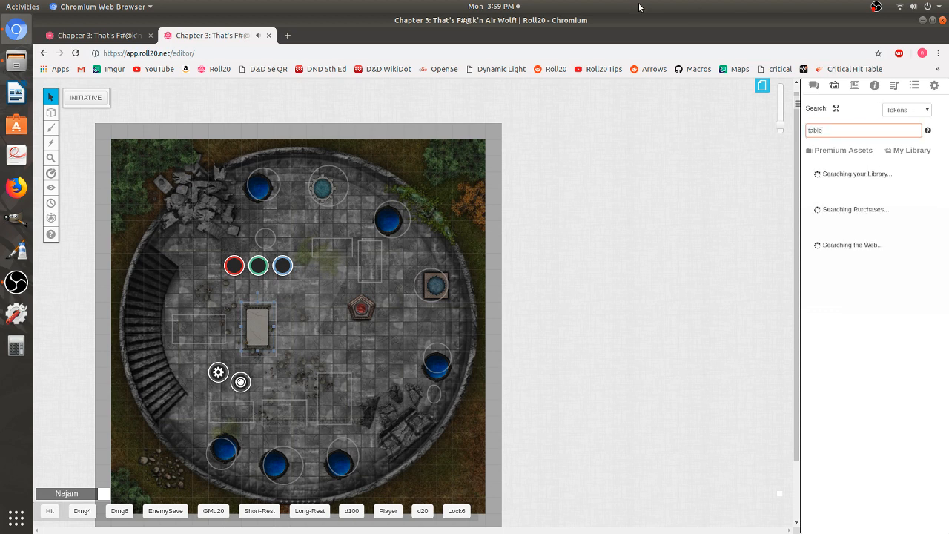
{"action": "scroll", "coordinate": [883, 288], "scroll_direction": "down", "scroll_amount": 5}
{"action": "scroll", "coordinate": [883, 288], "scroll_direction": "down", "scroll_amount": 10}
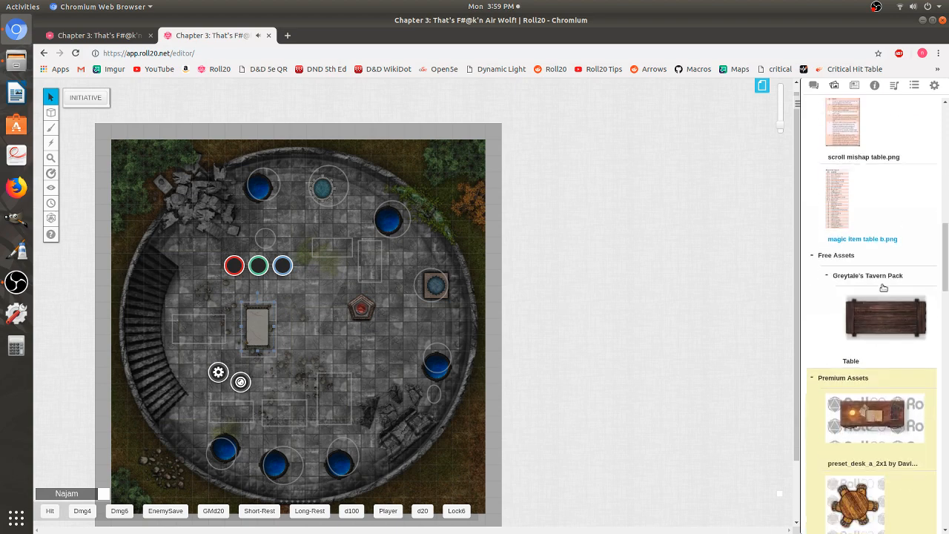
{"action": "scroll", "coordinate": [882, 287], "scroll_direction": "down", "scroll_amount": 5}
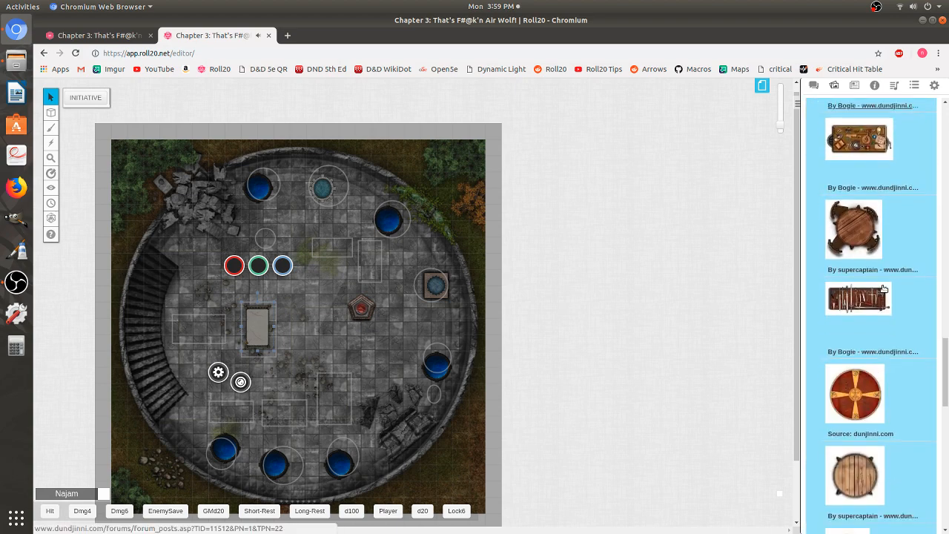
{"action": "left_click_drag", "start_coordinate": [867, 248], "coordinate": [281, 246]}
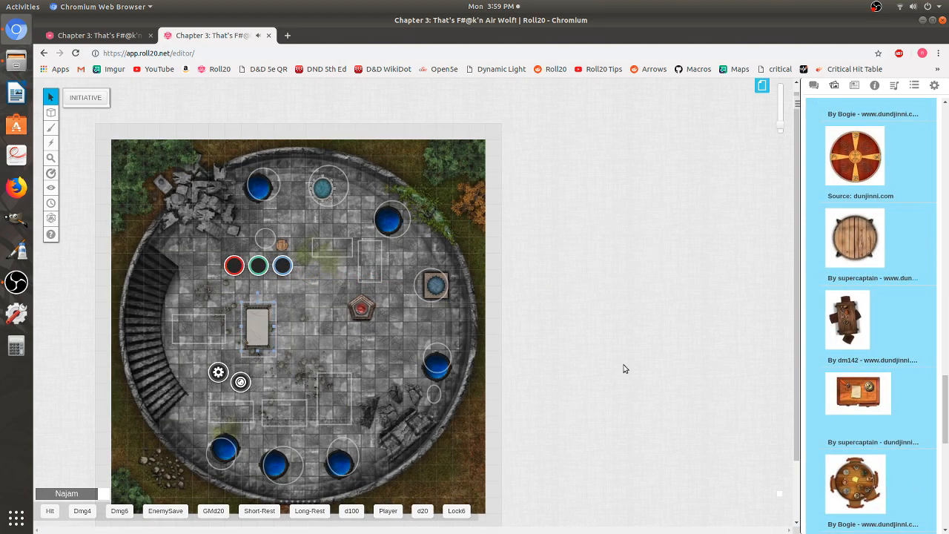
- Place a wooden plank table in the rectangle on the left side of the floor
{"action": "scroll", "coordinate": [909, 376], "scroll_direction": "down", "scroll_amount": 5}
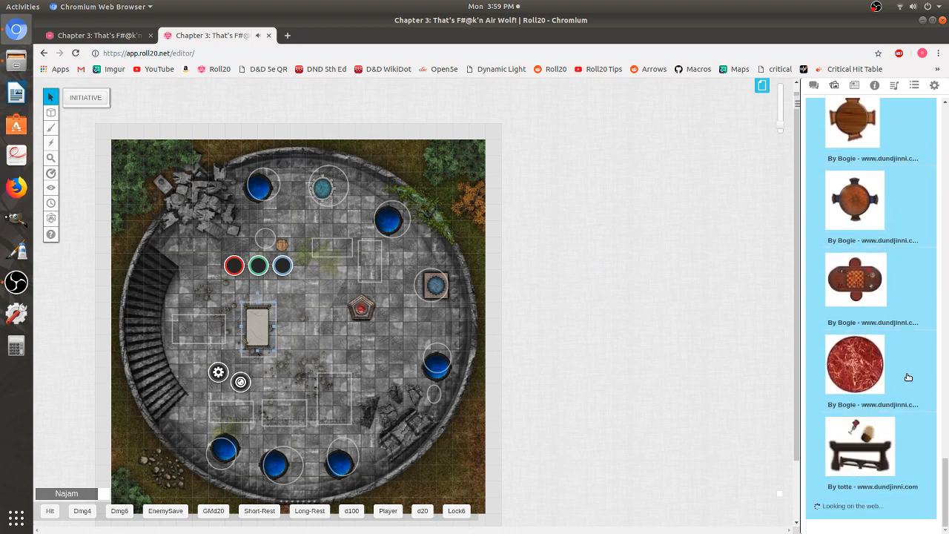
{"action": "scroll", "coordinate": [909, 378], "scroll_direction": "down", "scroll_amount": 8}
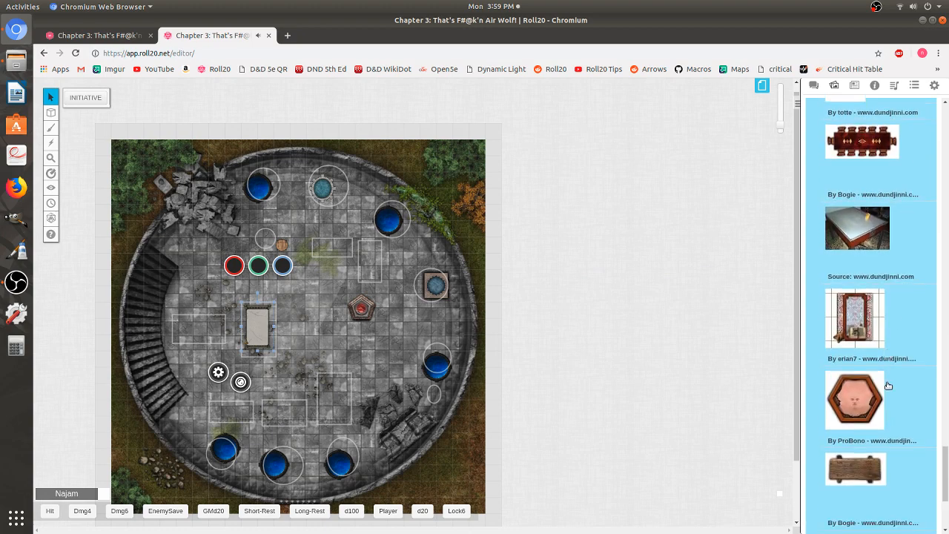
{"action": "left_click_drag", "start_coordinate": [875, 386], "coordinate": [197, 327]}
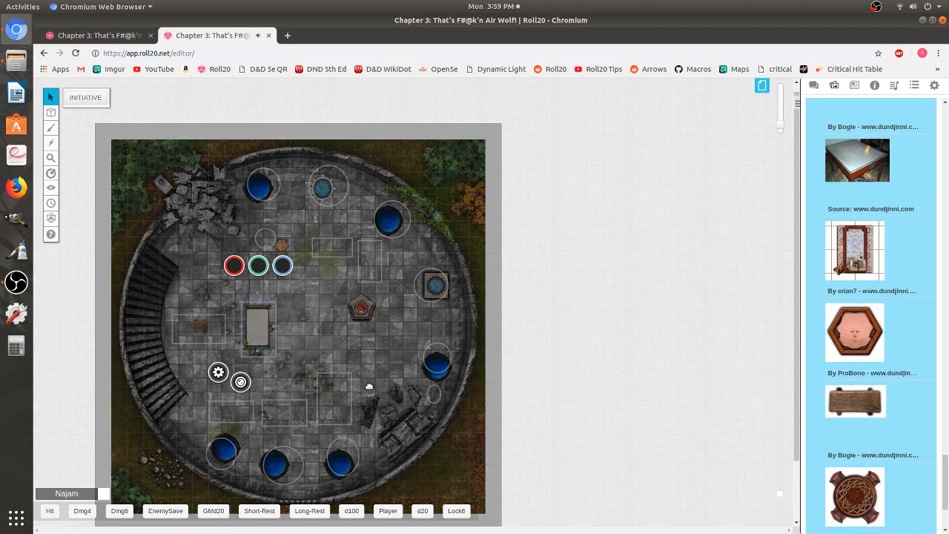
- Place a small round side table at the small circle near the lower right rubble
{"action": "scroll", "coordinate": [930, 425], "scroll_direction": "down", "scroll_amount": 1}
{"action": "scroll", "coordinate": [929, 424], "scroll_direction": "down", "scroll_amount": 8}
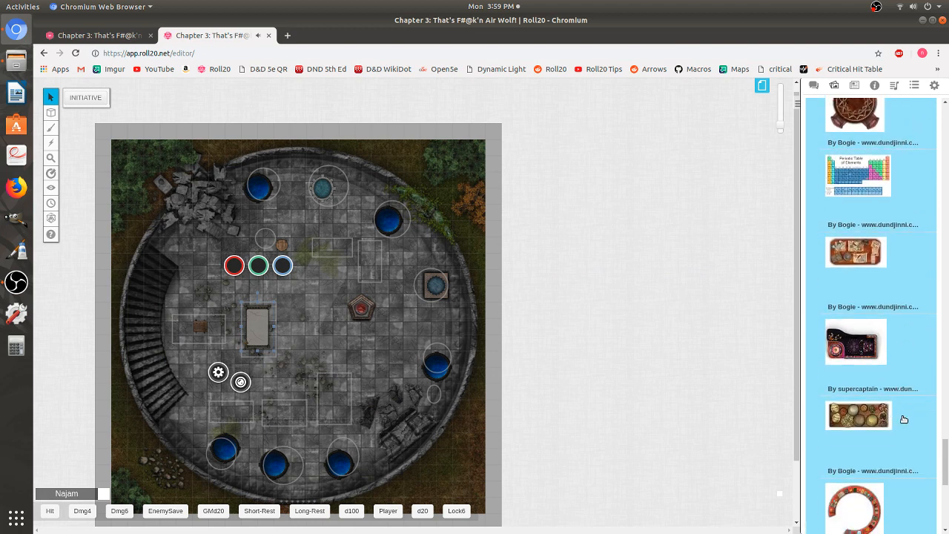
{"action": "scroll", "coordinate": [903, 420], "scroll_direction": "down", "scroll_amount": 8}
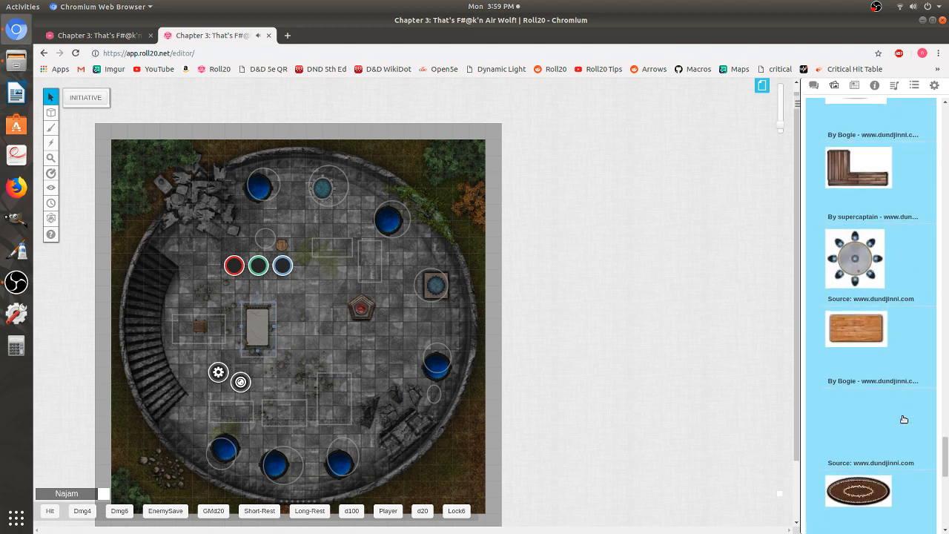
{"action": "scroll", "coordinate": [904, 419], "scroll_direction": "down", "scroll_amount": 8}
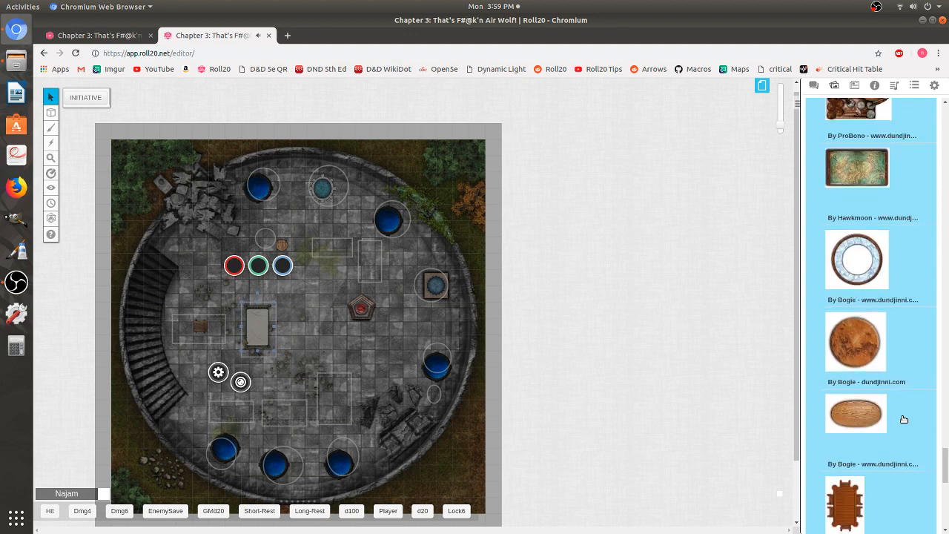
{"action": "scroll", "coordinate": [904, 420], "scroll_direction": "down", "scroll_amount": 6}
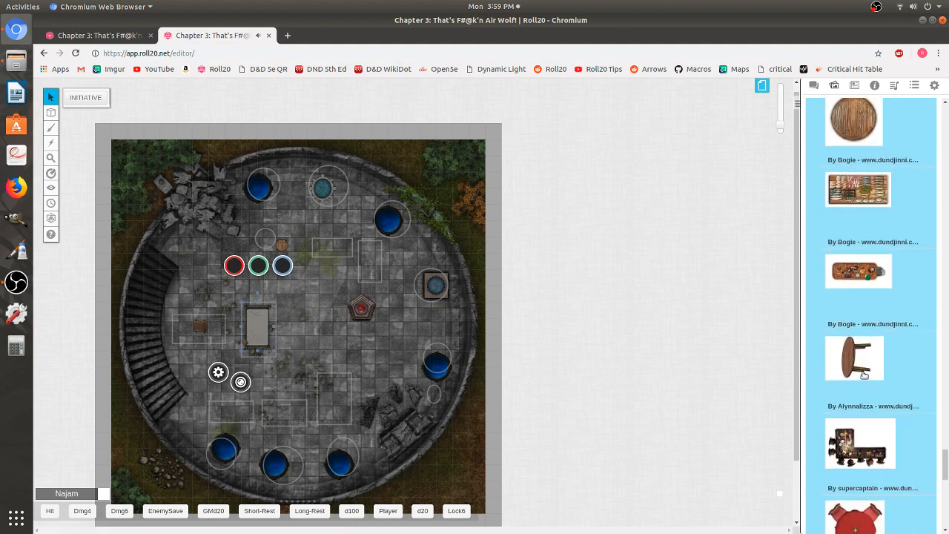
{"action": "left_click_drag", "start_coordinate": [862, 364], "coordinate": [434, 398]}
{"action": "left_click", "coordinate": [393, 362]}
- Enlarge the plank table to fill its rectangle and the round table to fit its circle
{"action": "left_click", "coordinate": [193, 325]}
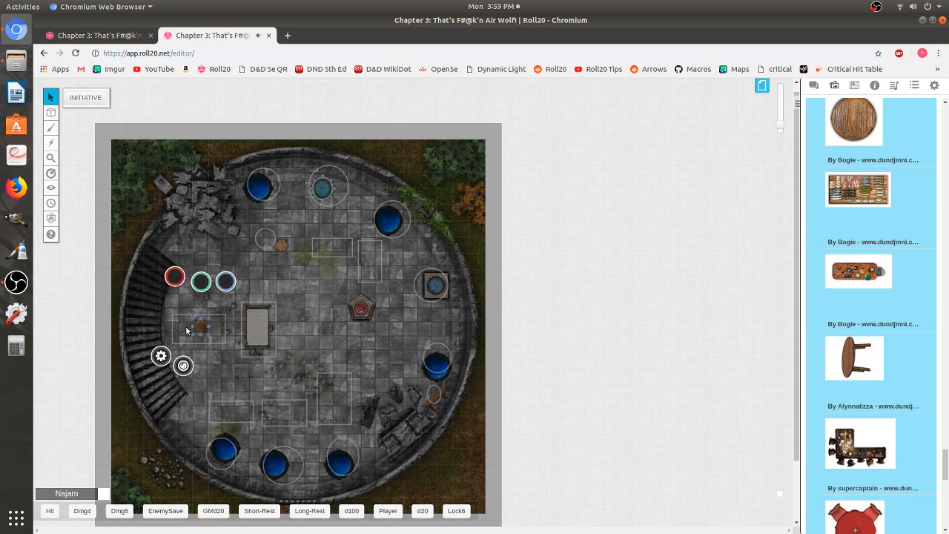
{"action": "left_click_drag", "start_coordinate": [193, 329], "coordinate": [213, 328]}
{"action": "left_click", "coordinate": [213, 328]}
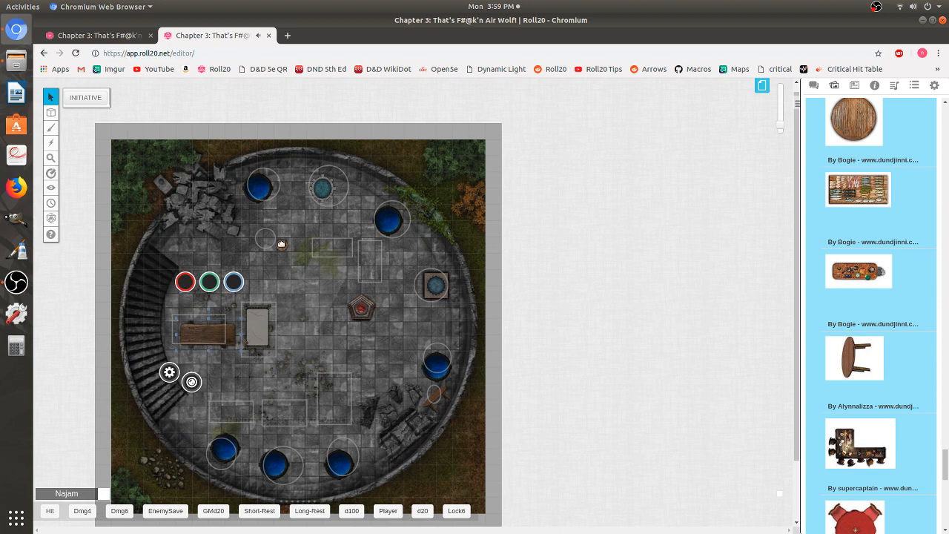
{"action": "left_click", "coordinate": [282, 243]}
{"action": "mouse_move", "coordinate": [276, 237]}
{"action": "left_mouse_down"}
{"action": "mouse_move", "coordinate": [257, 220]}
{"action": "mouse_move", "coordinate": [265, 241]}
{"action": "left_mouse_up"}
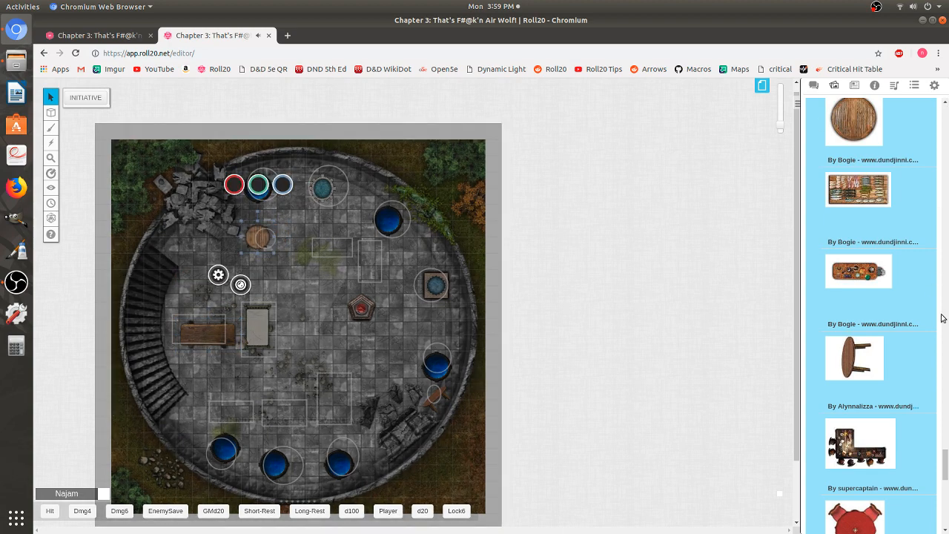
- Search the art library for shelves and drag a shelving image onto the map's lower right area
{"action": "left_click_drag", "start_coordinate": [945, 464], "coordinate": [945, 119]}
{"action": "double_click", "coordinate": [851, 129]}
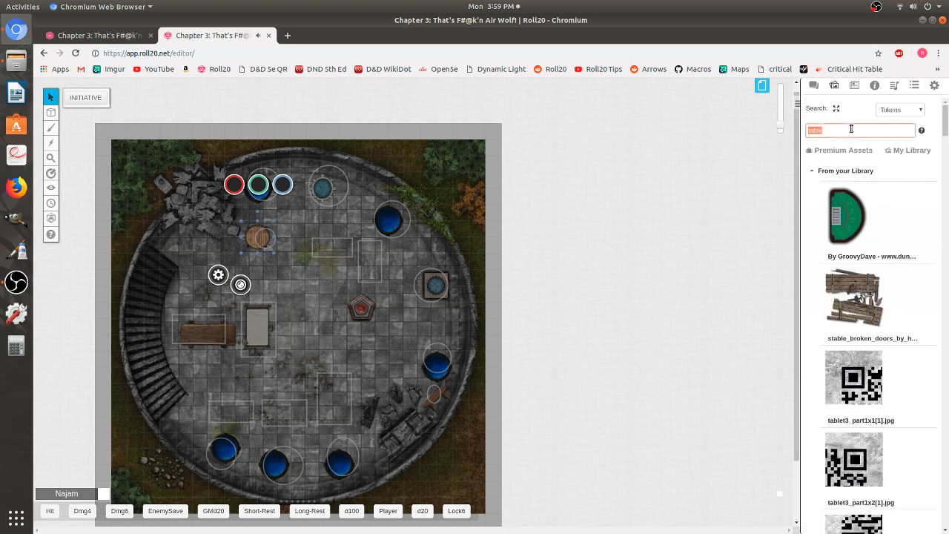
{"action": "type", "text": "shelves"}
{"action": "key", "text": "Return"}
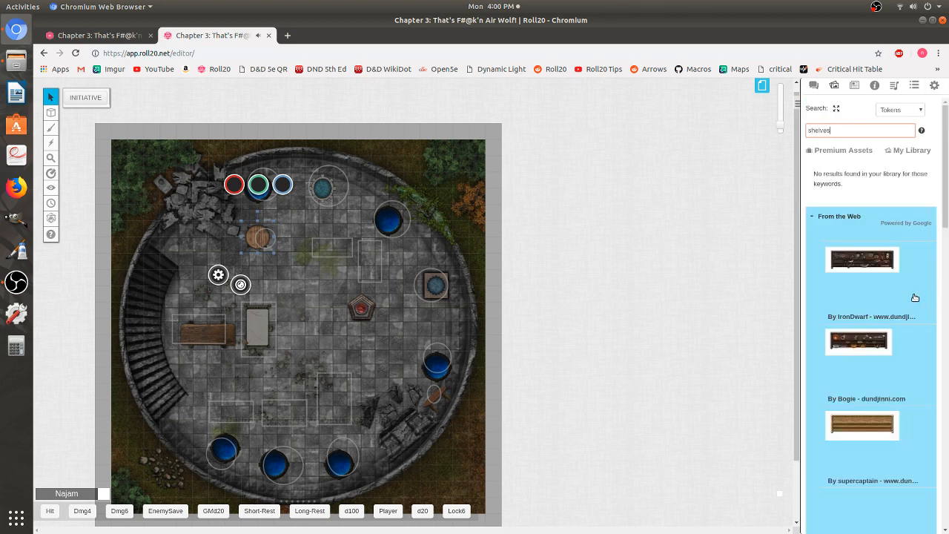
{"action": "scroll", "coordinate": [912, 306], "scroll_direction": "down", "scroll_amount": 5}
{"action": "scroll", "coordinate": [912, 306], "scroll_direction": "down", "scroll_amount": 10}
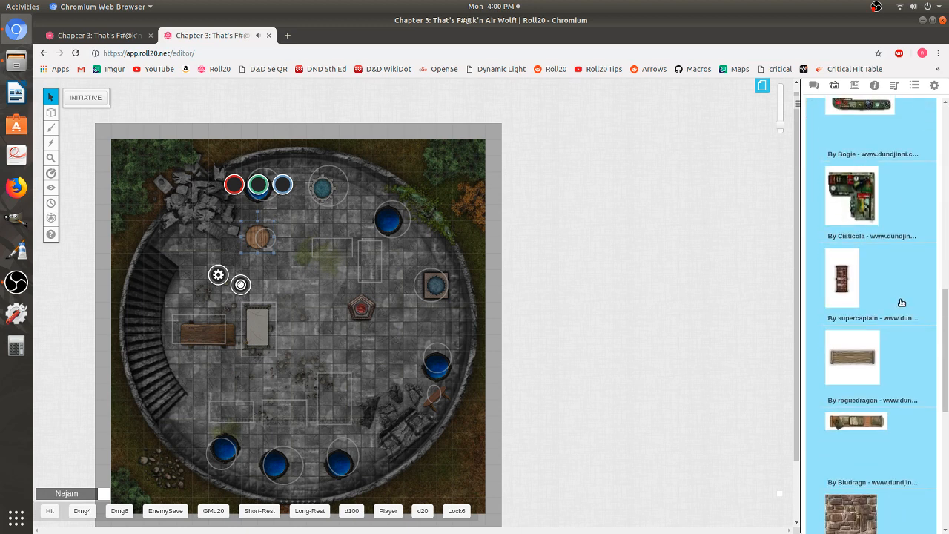
{"action": "scroll", "coordinate": [901, 303], "scroll_direction": "down", "scroll_amount": 10}
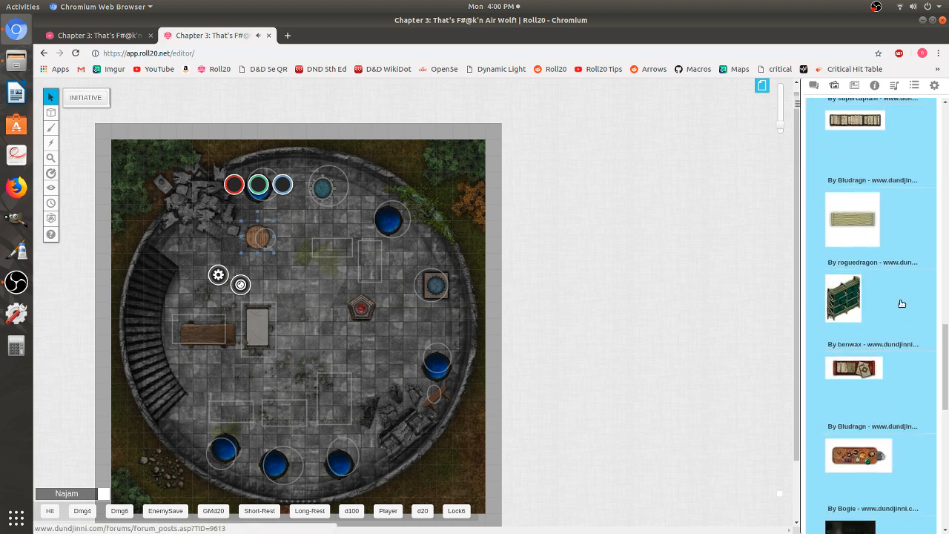
{"action": "left_click_drag", "start_coordinate": [859, 285], "coordinate": [390, 359]}
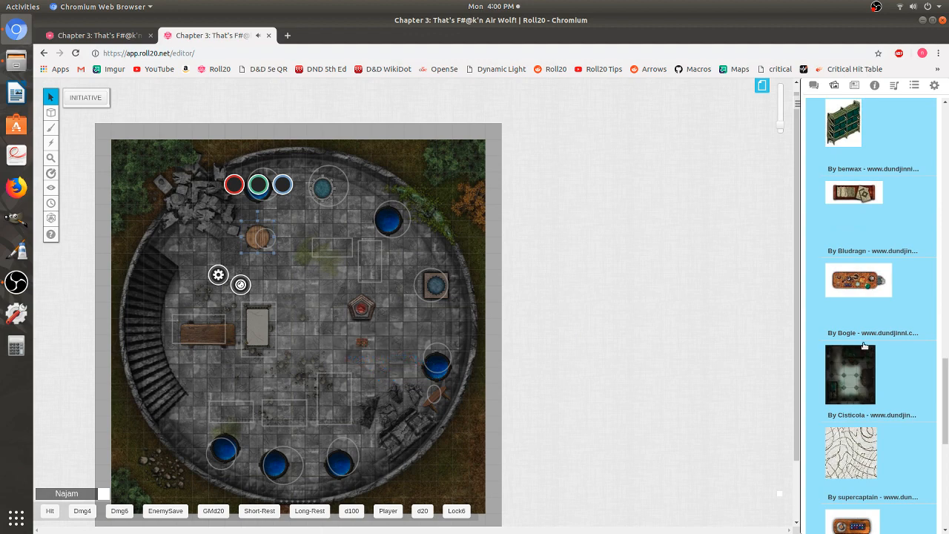
- Place a wooden cabinet image in the rectangle near the lower middle of the floor and drop a tall shelf onto the map
{"action": "scroll", "coordinate": [857, 281], "scroll_direction": "down", "scroll_amount": 5}
{"action": "left_click_drag", "start_coordinate": [856, 281], "coordinate": [312, 359]}
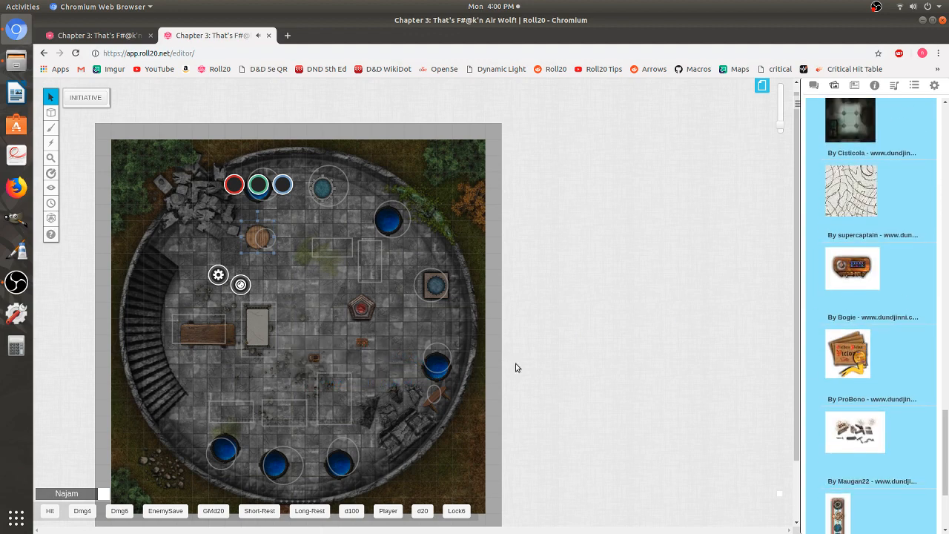
{"action": "scroll", "coordinate": [915, 381], "scroll_direction": "down", "scroll_amount": 5}
{"action": "left_click_drag", "start_coordinate": [845, 360], "coordinate": [313, 296]}
{"action": "left_click_drag", "start_coordinate": [307, 358], "coordinate": [292, 402]}
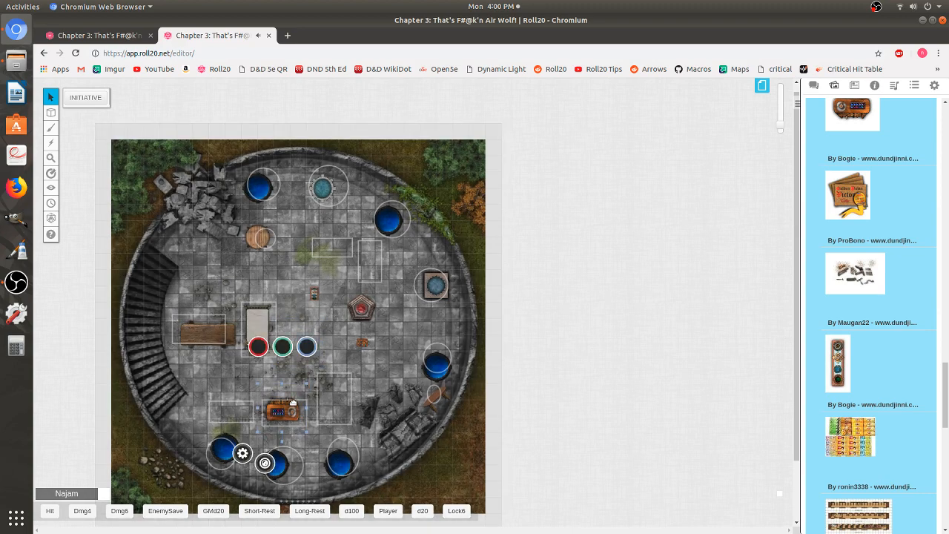
- Stretch the tall shelf into the vertical rectangle at the lower middle and enlarge the small shelf to fill the lower-left rectangle
{"action": "left_click", "coordinate": [314, 297]}
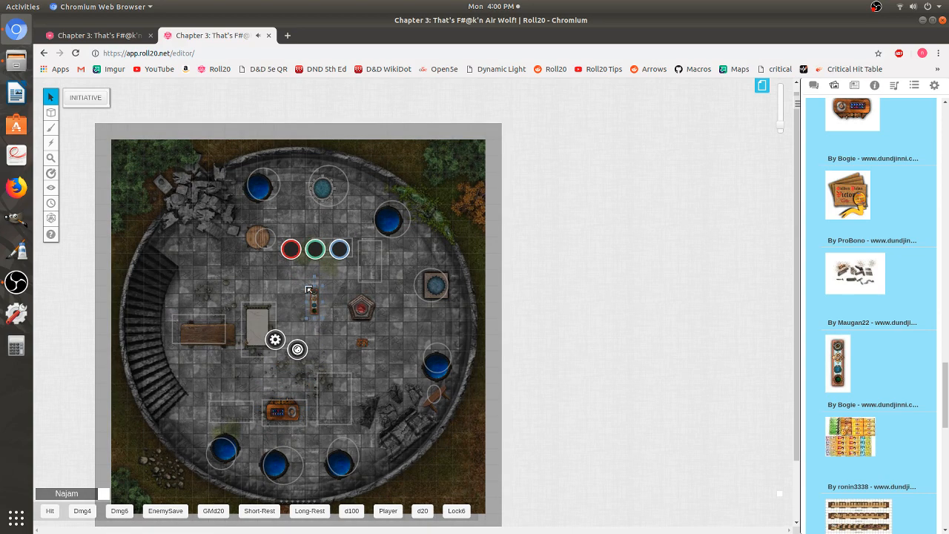
{"action": "left_click_drag", "start_coordinate": [302, 282], "coordinate": [288, 267]}
{"action": "left_click_drag", "start_coordinate": [309, 305], "coordinate": [340, 351]}
{"action": "left_click_drag", "start_coordinate": [342, 373], "coordinate": [344, 389]}
{"action": "left_click", "coordinate": [229, 410]}
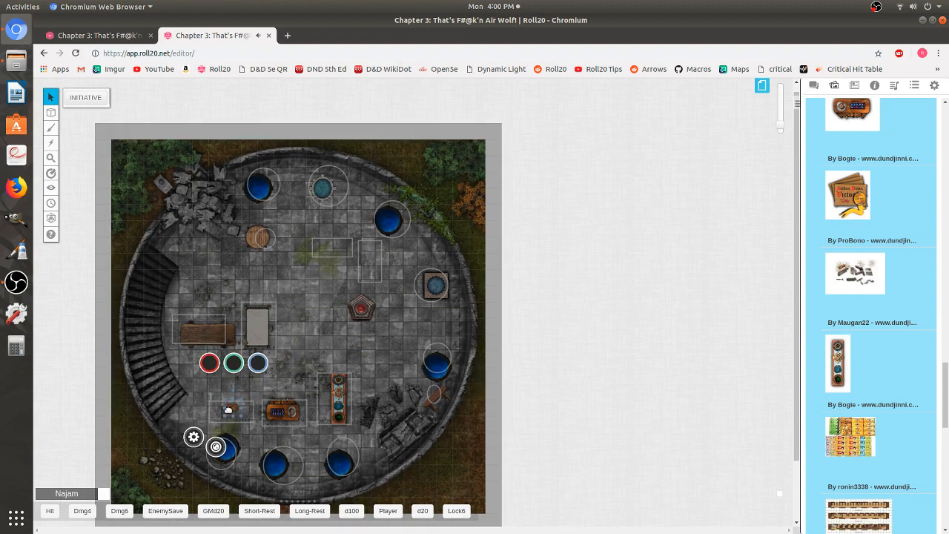
{"action": "mouse_move", "coordinate": [228, 408]}
{"action": "left_mouse_down"}
{"action": "mouse_move", "coordinate": [195, 395]}
{"action": "mouse_move", "coordinate": [231, 414]}
{"action": "left_mouse_up"}
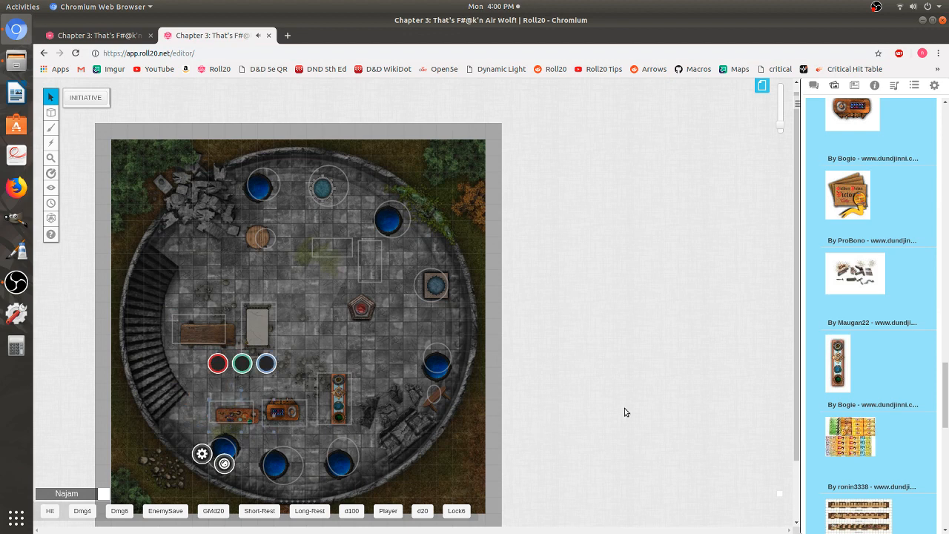
- Search the art library for consoles and drag console images onto the upper middle of the floor
{"action": "left_click_drag", "start_coordinate": [947, 425], "coordinate": [947, 148]}
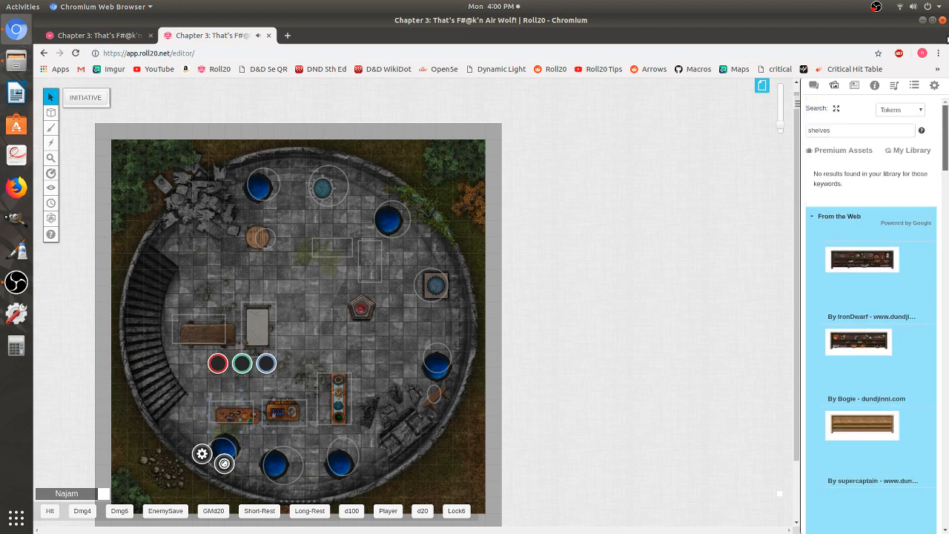
{"action": "double_click", "coordinate": [850, 131]}
{"action": "type", "text": "conso"}
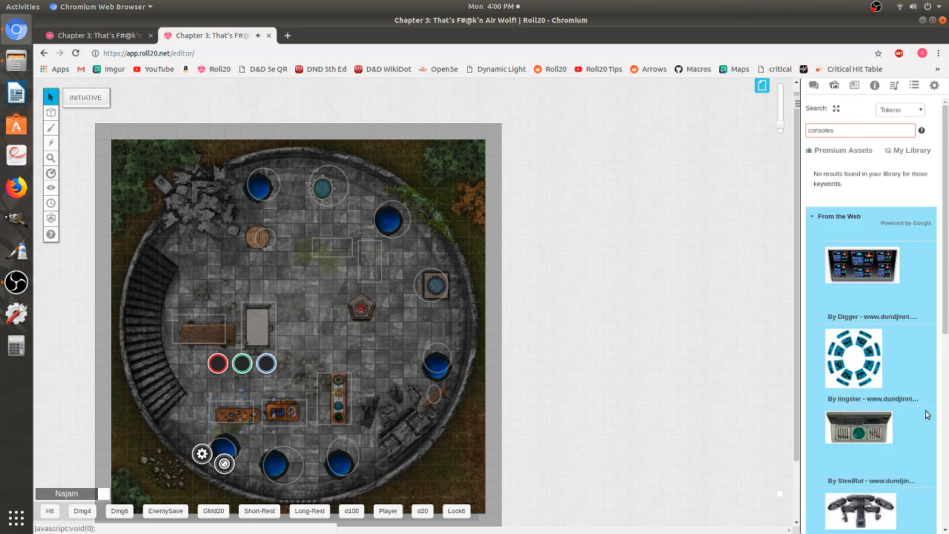
{"action": "scroll", "coordinate": [923, 463], "scroll_direction": "down", "scroll_amount": 5}
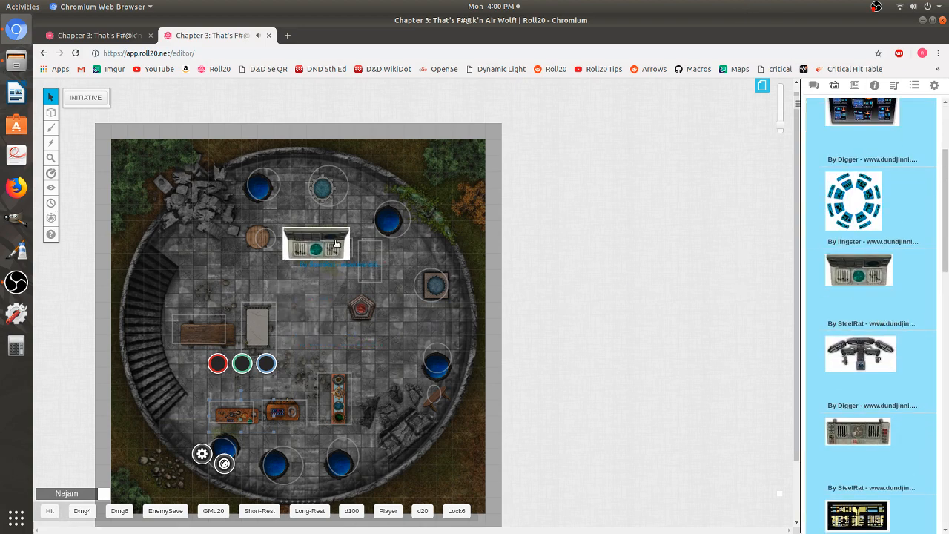
{"action": "scroll", "coordinate": [870, 263], "scroll_direction": "down", "scroll_amount": 3}
{"action": "left_click_drag", "start_coordinate": [870, 263], "coordinate": [327, 264]}
- Resize and position the consoles to fit the horizontal and vertical rectangles at the upper middle of the floor
{"action": "left_click", "coordinate": [329, 259]}
{"action": "left_click", "coordinate": [387, 279]}
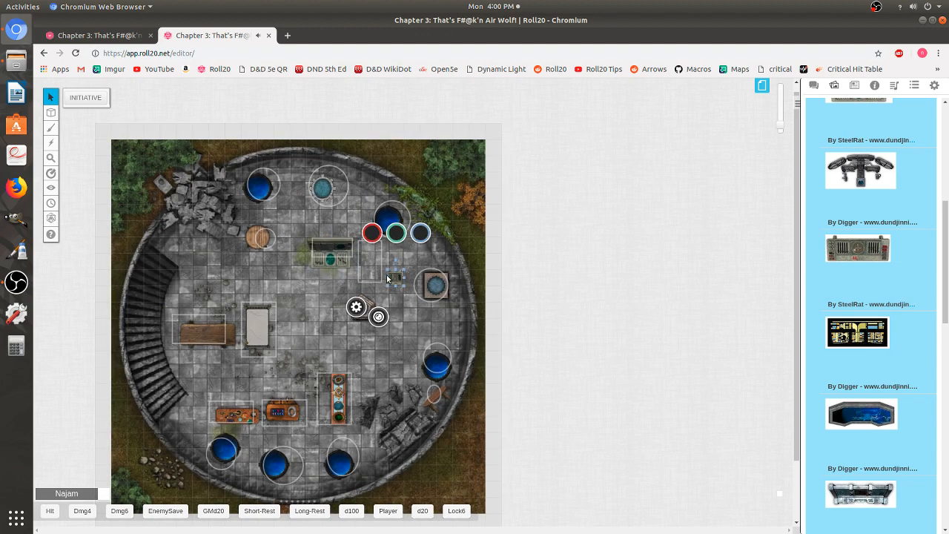
{"action": "left_click_drag", "start_coordinate": [387, 279], "coordinate": [329, 230]}
{"action": "left_click", "coordinate": [397, 306]}
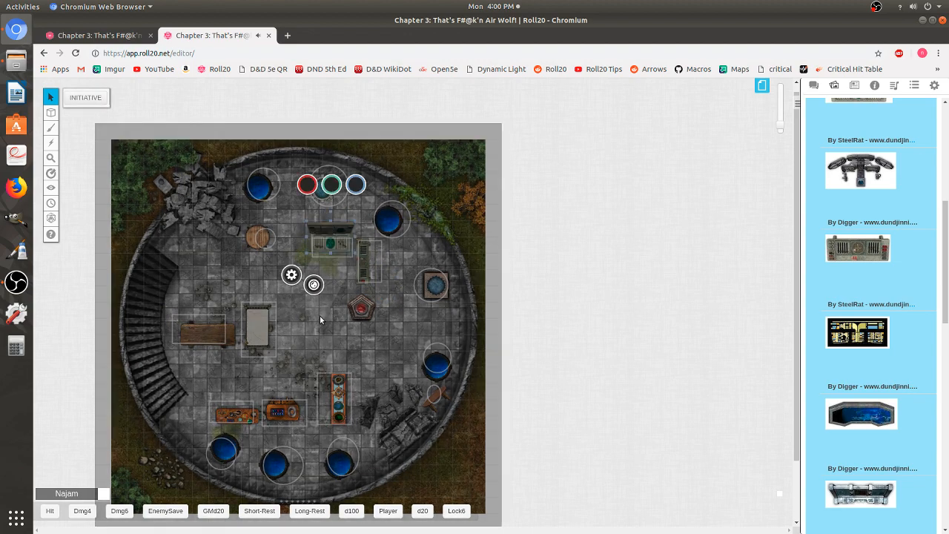
{"action": "left_click", "coordinate": [320, 315]}
- Search the art library for fire and place a brazier in the middle of the floor beside the white table
{"action": "scroll", "coordinate": [871, 127], "scroll_direction": "up", "scroll_amount": 5}
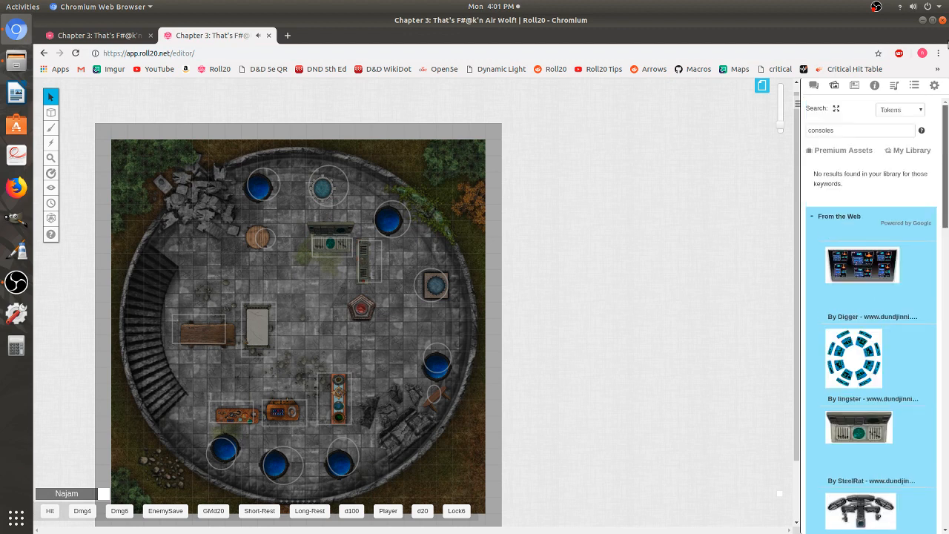
{"action": "double_click", "coordinate": [865, 127]}
{"action": "type", "text": "t"}
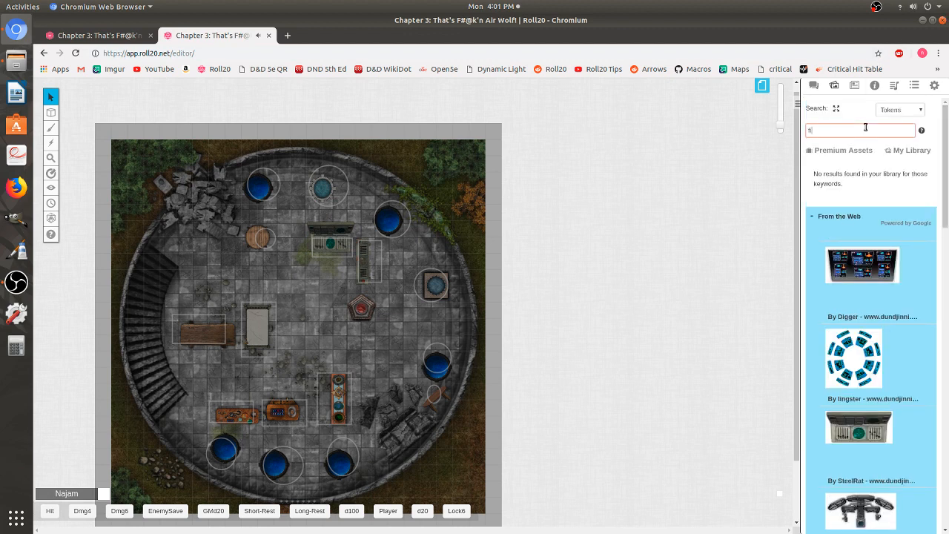
{"action": "type", "text": "ire"}
{"action": "key", "text": "Return"}
{"action": "scroll", "coordinate": [904, 247], "scroll_direction": "down", "scroll_amount": 5}
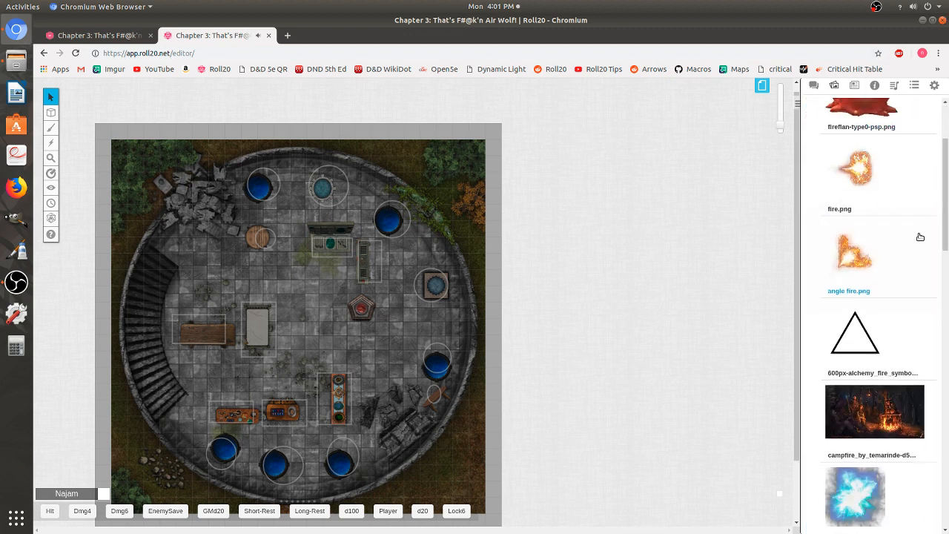
{"action": "scroll", "coordinate": [904, 247], "scroll_direction": "down", "scroll_amount": 15}
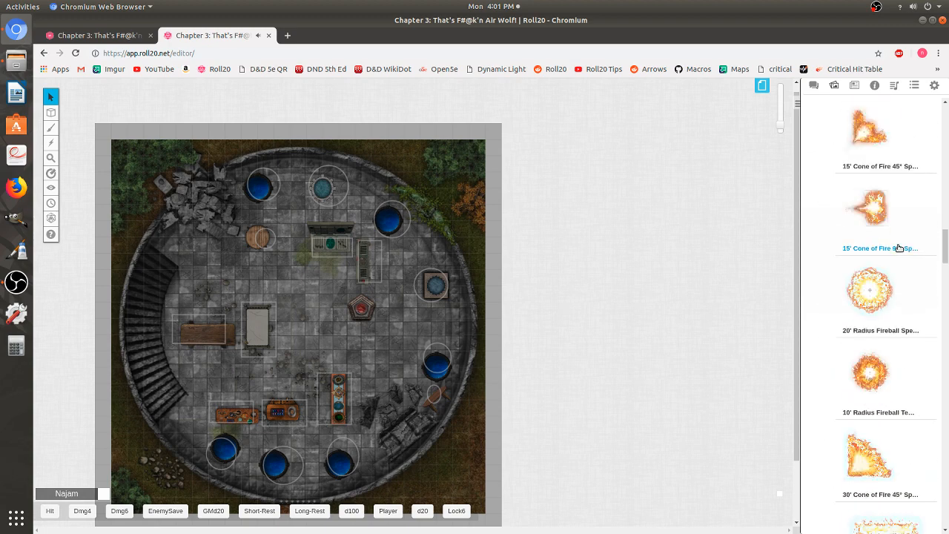
{"action": "scroll", "coordinate": [899, 247], "scroll_direction": "down", "scroll_amount": 15}
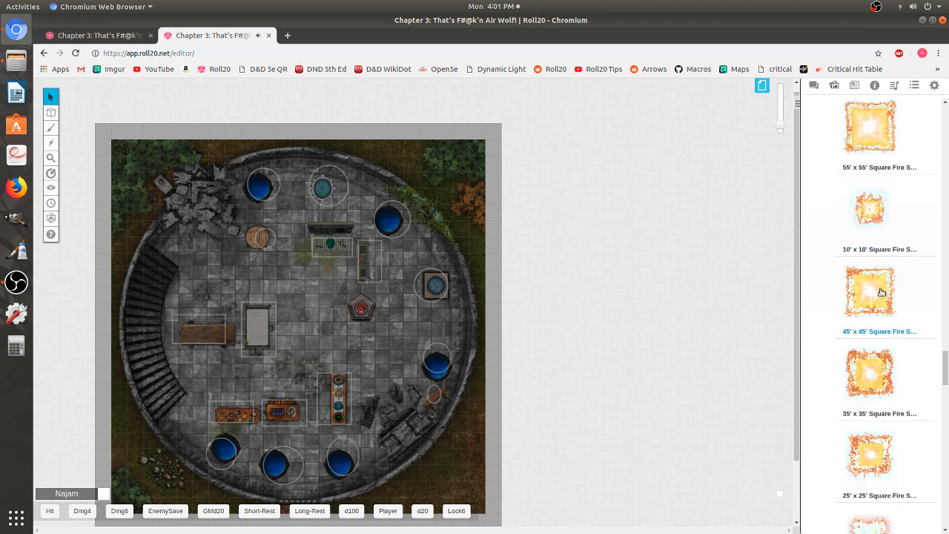
{"action": "scroll", "coordinate": [882, 292], "scroll_direction": "down", "scroll_amount": 10}
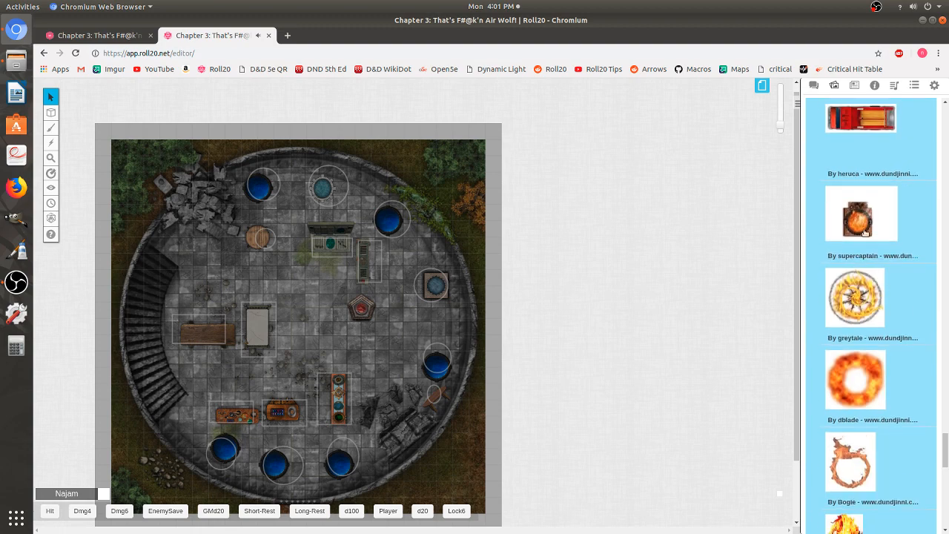
{"action": "left_click_drag", "start_coordinate": [862, 221], "coordinate": [332, 334]}
{"action": "left_click", "coordinate": [328, 328]}
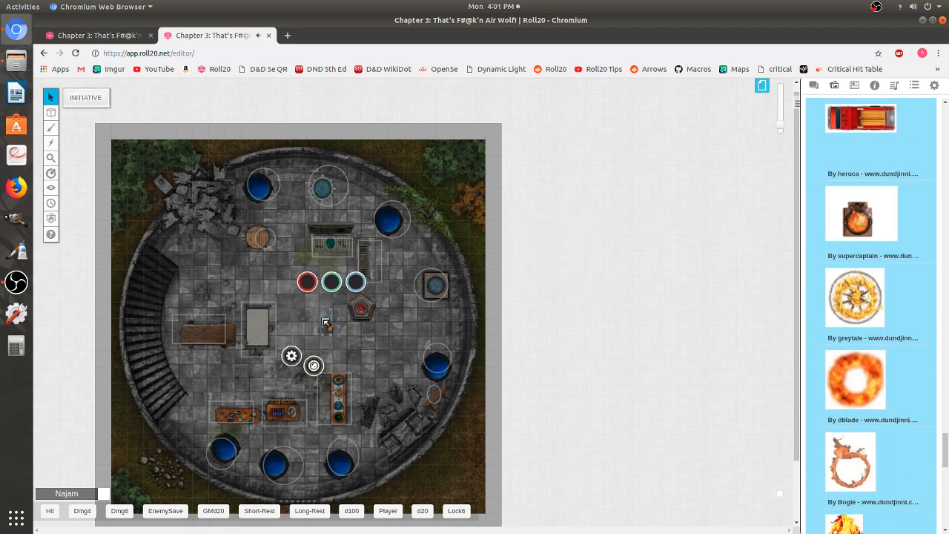
{"action": "left_click_drag", "start_coordinate": [325, 323], "coordinate": [312, 350]}
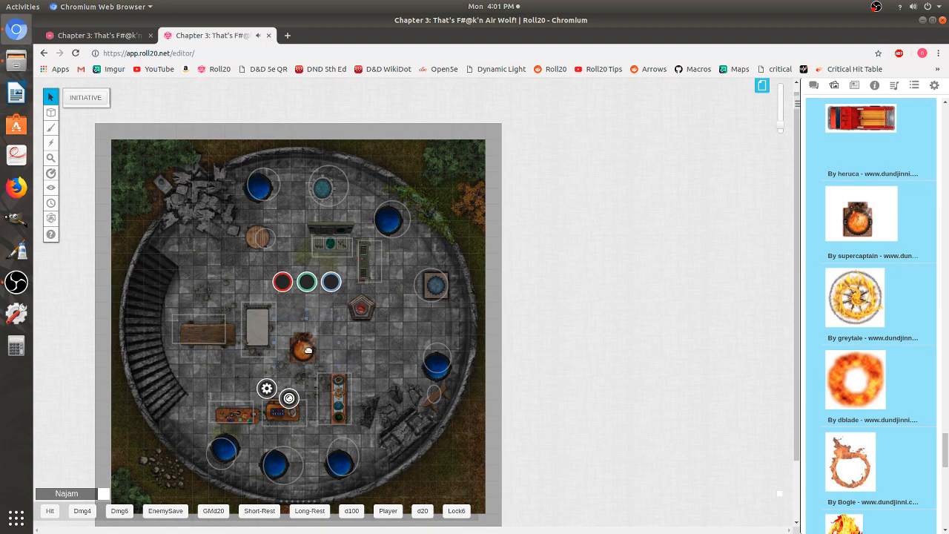
- Make the brazier emit light with a 100 ft radius, dim from 50 ft, and let all players see it
{"action": "double_click", "coordinate": [308, 350]}
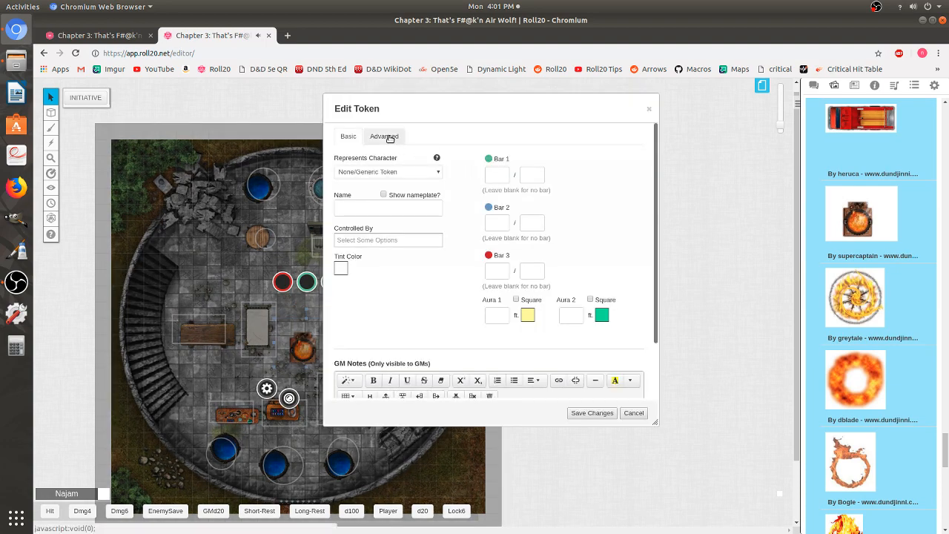
{"action": "left_click", "coordinate": [389, 138]}
{"action": "left_click", "coordinate": [515, 181]}
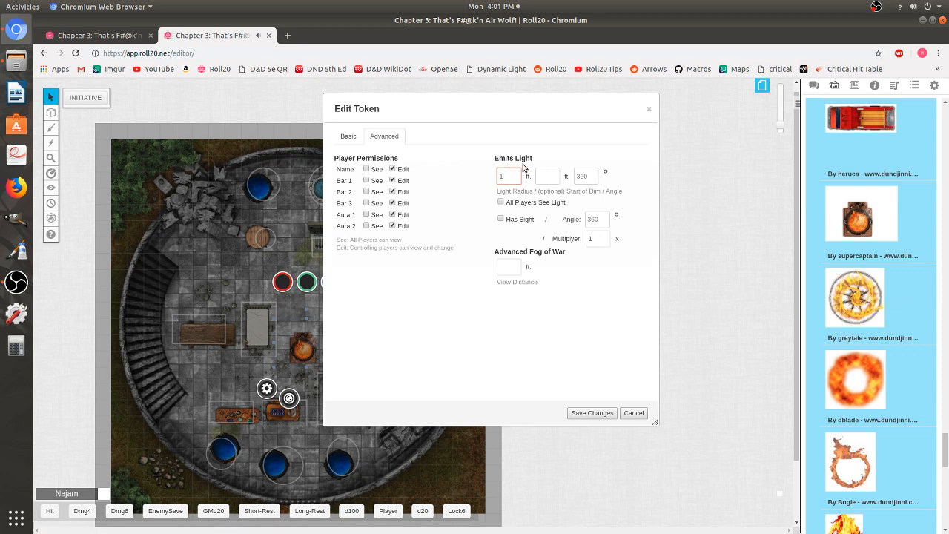
{"action": "type", "text": "100"}
{"action": "left_click", "coordinate": [549, 178]}
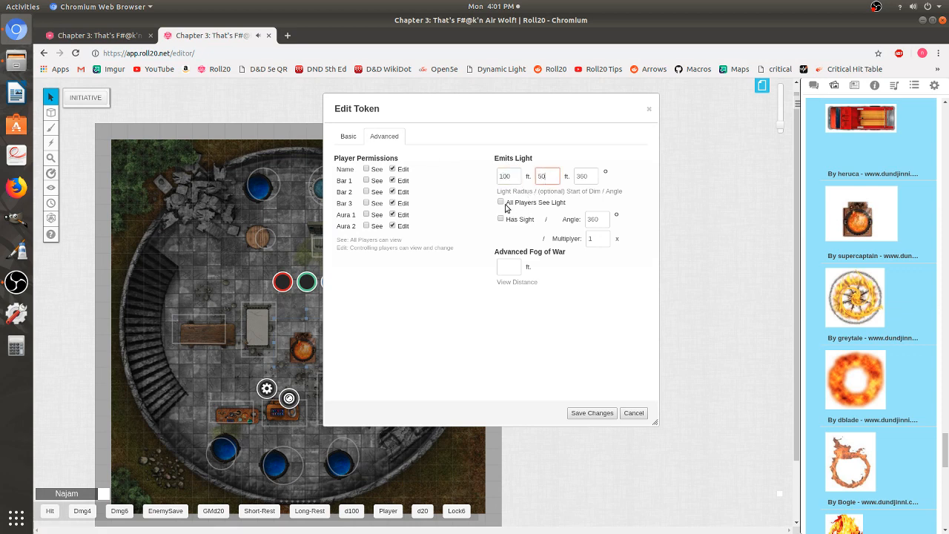
{"action": "left_click", "coordinate": [503, 204]}
{"action": "left_click", "coordinate": [593, 413]}
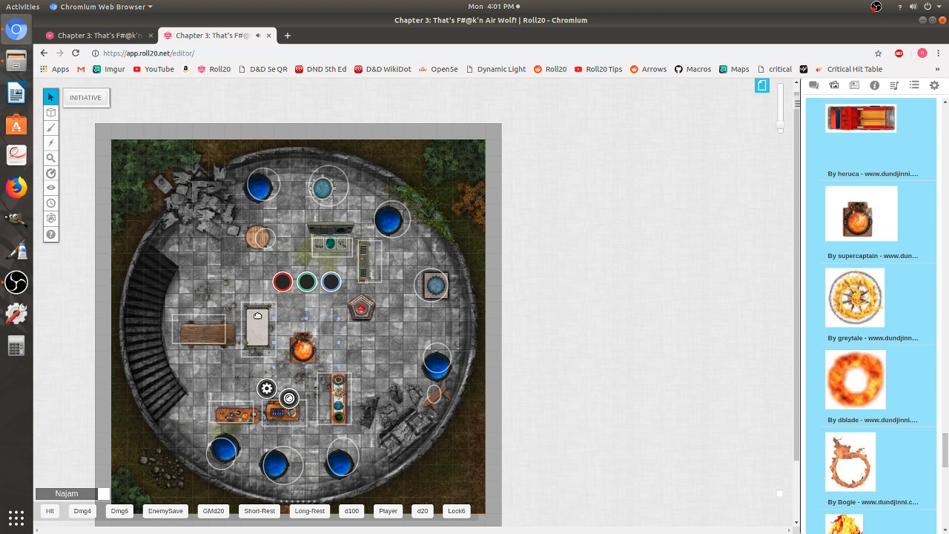
- Delete all the placement markers on the GM layer and return to the objects and tokens layer
{"action": "mouse_move", "coordinate": [50, 112]}
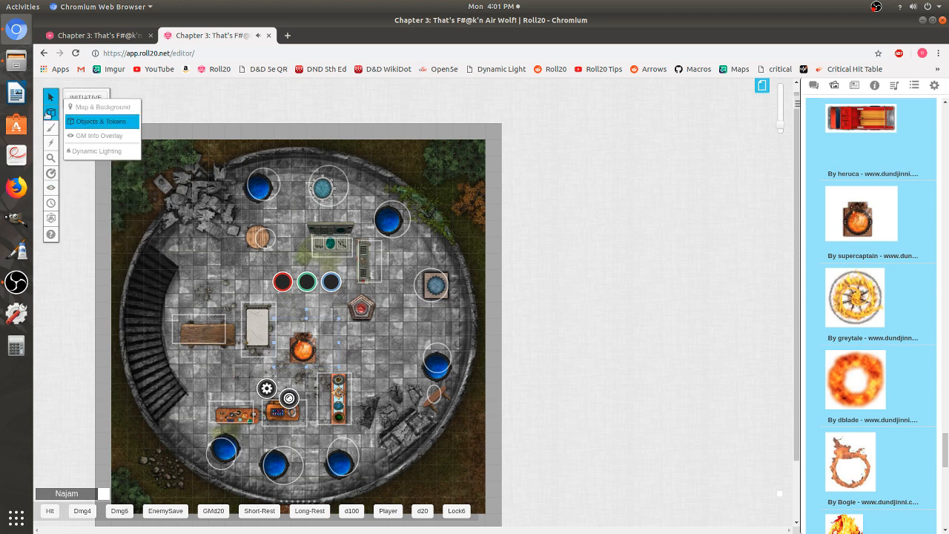
{"action": "left_click", "coordinate": [89, 136]}
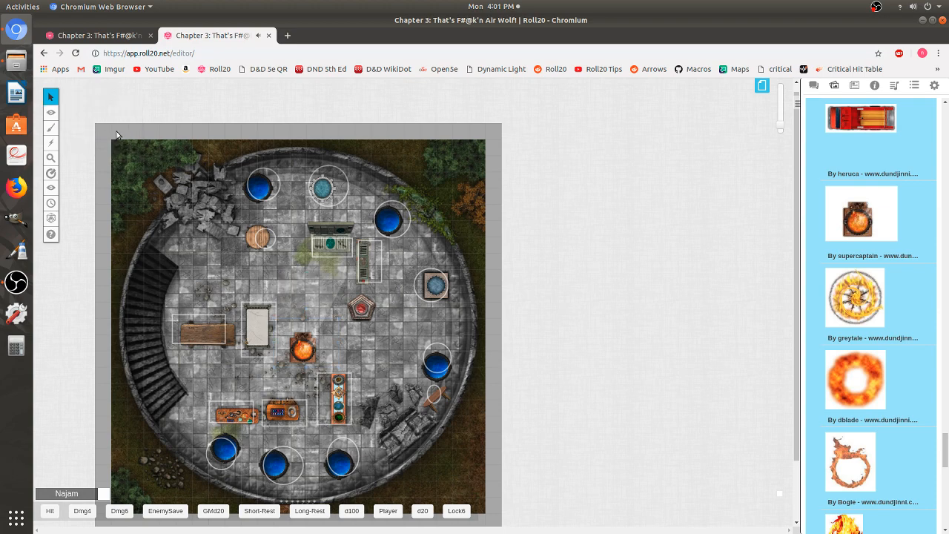
{"action": "left_click_drag", "start_coordinate": [116, 134], "coordinate": [487, 499]}
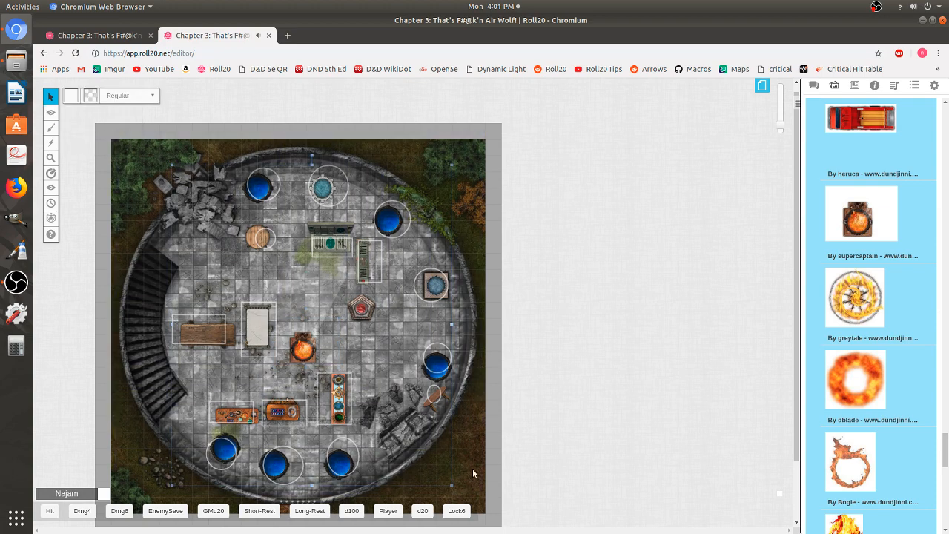
{"action": "left_click", "coordinate": [469, 407]}
{"action": "mouse_move", "coordinate": [51, 112]}
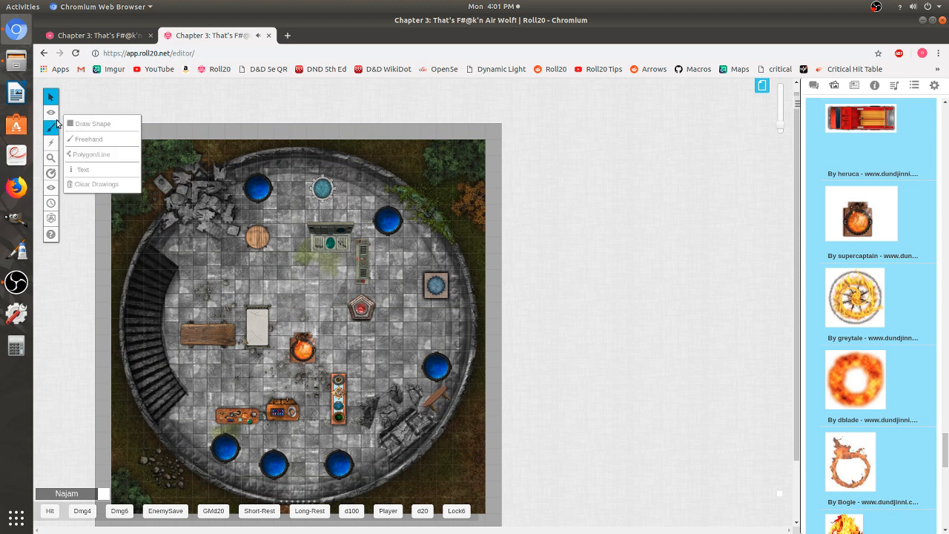
{"action": "left_click", "coordinate": [80, 122]}
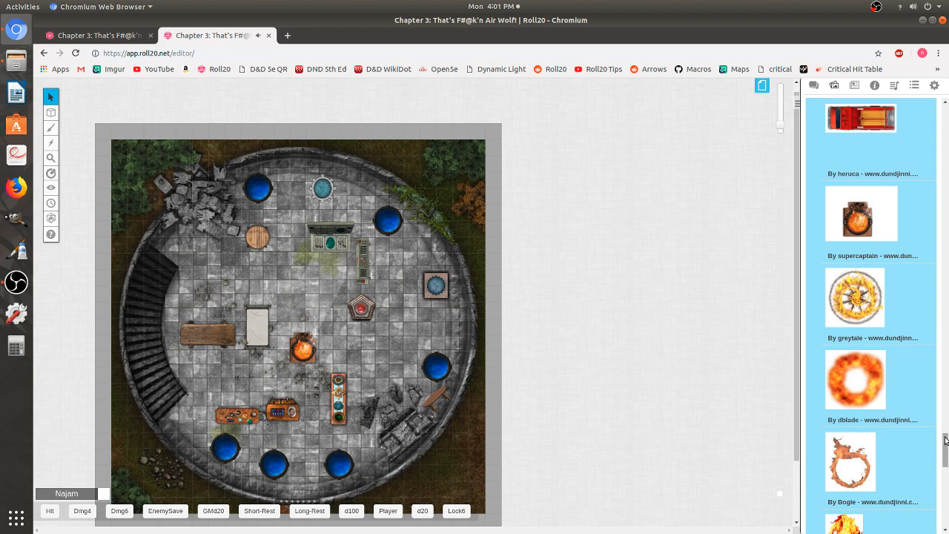
- Search the library for trev and place the trevor token beside the upper-left rubble, previewing its image
{"action": "left_click_drag", "start_coordinate": [945, 442], "coordinate": [939, 68]}
{"action": "double_click", "coordinate": [832, 131]}
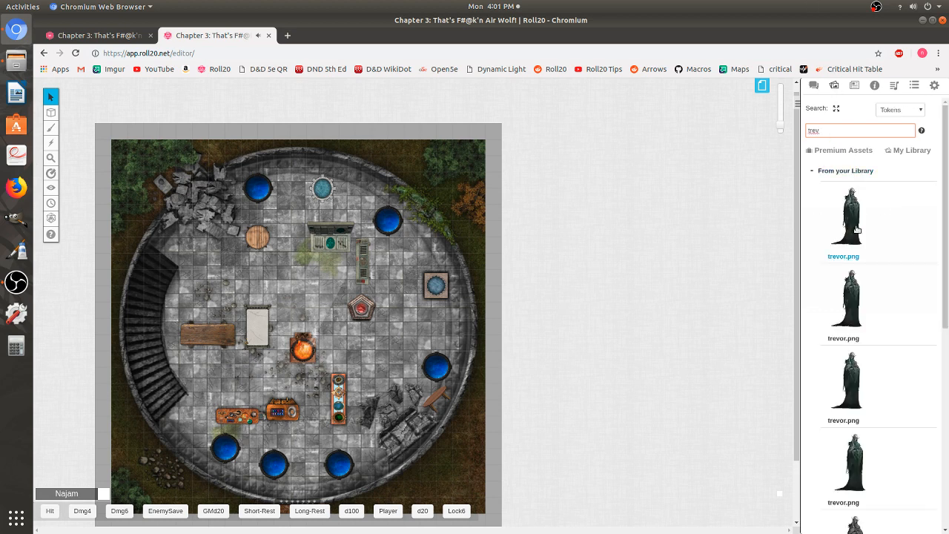
{"action": "left_click_drag", "start_coordinate": [853, 229], "coordinate": [185, 250]}
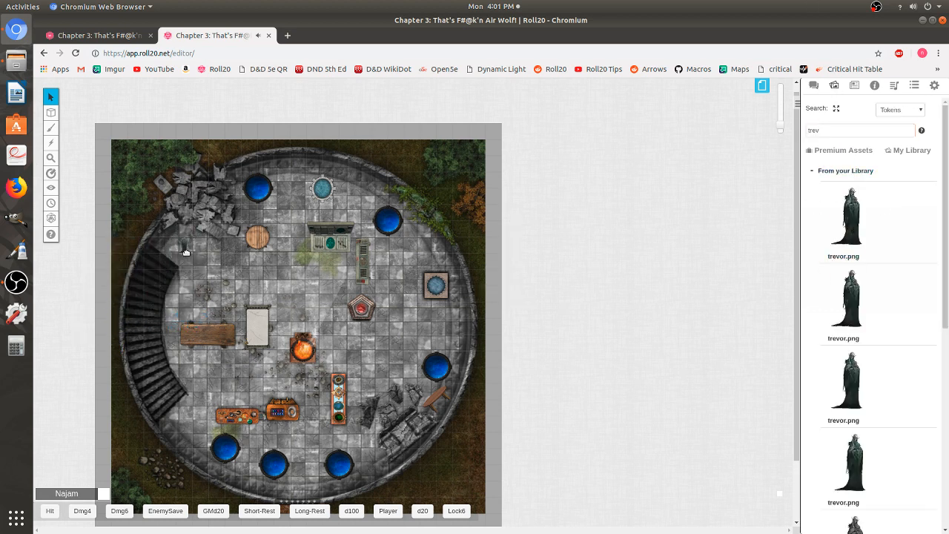
{"action": "key", "text": "shift+z"}
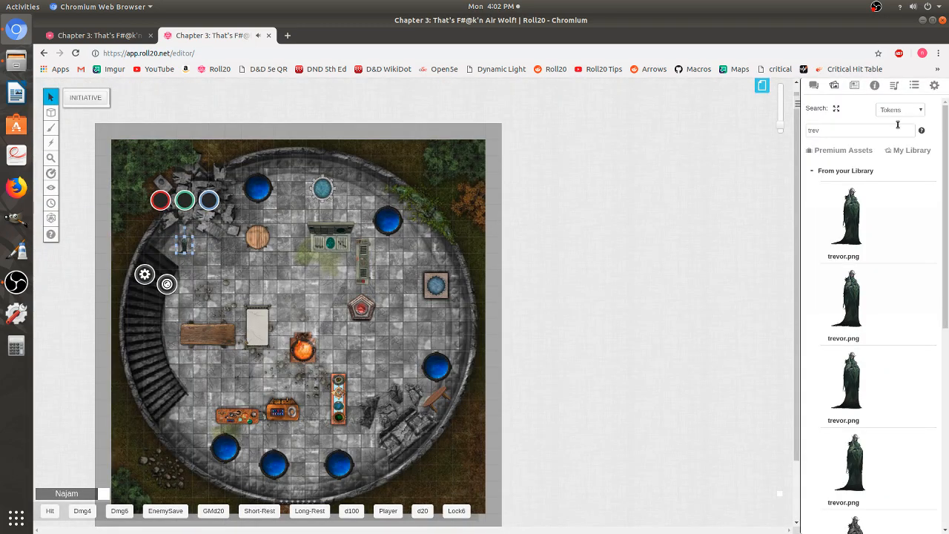
- Search the library for homu and place the homunculus mini on the white table, previewing its image
{"action": "double_click", "coordinate": [866, 129]}
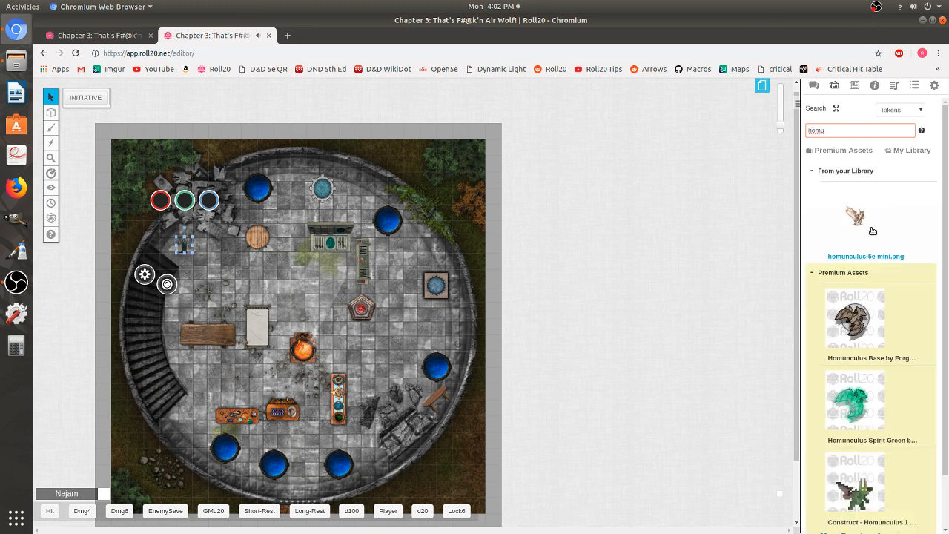
{"action": "left_click_drag", "start_coordinate": [864, 222], "coordinate": [261, 322]}
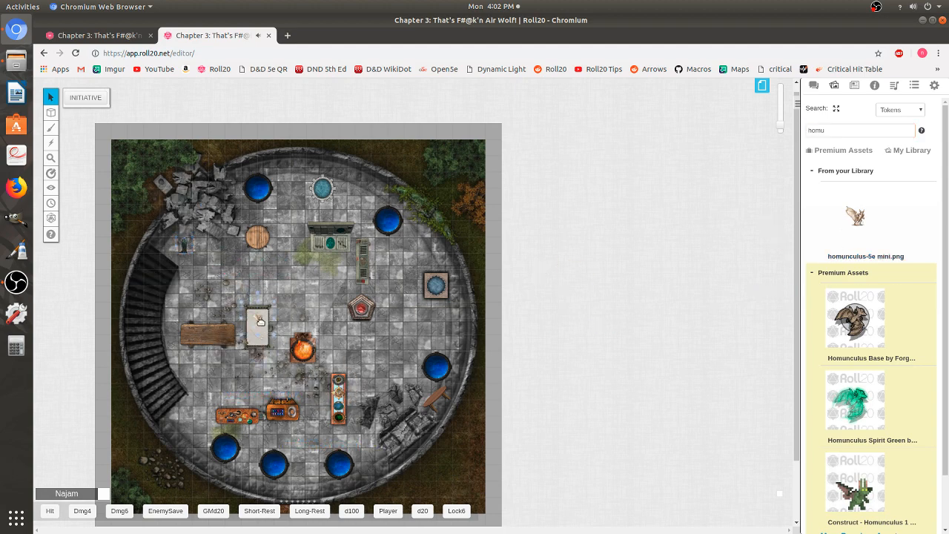
{"action": "key", "text": "z"}
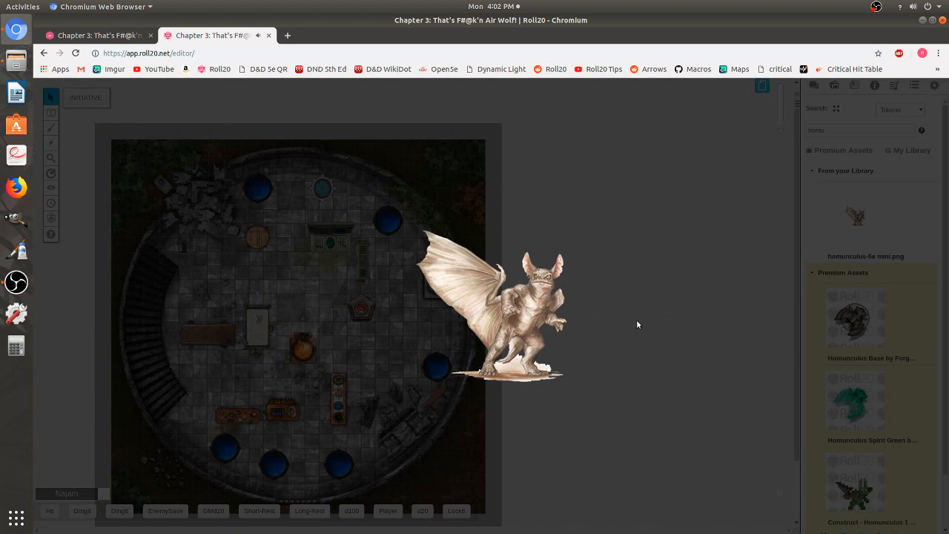
{"action": "left_click", "coordinate": [639, 321]}
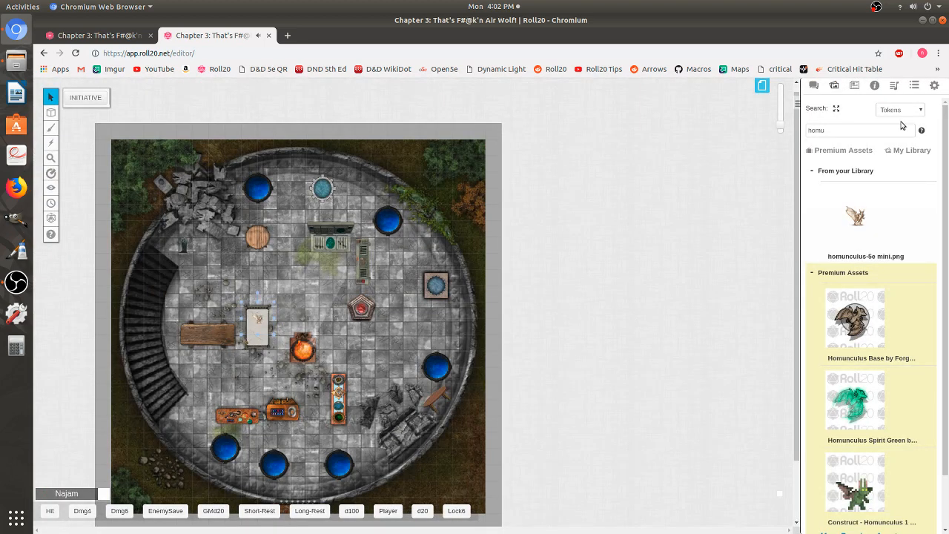
- Search the library for zo and place a Grandpa Zombie token just below the map's bottom edge
{"action": "left_click", "coordinate": [859, 129]}
{"action": "double_click", "coordinate": [860, 127]}
{"action": "type", "text": "zombie"}
{"action": "key", "text": "Return"}
{"action": "scroll", "coordinate": [933, 262], "scroll_direction": "down", "scroll_amount": 10}
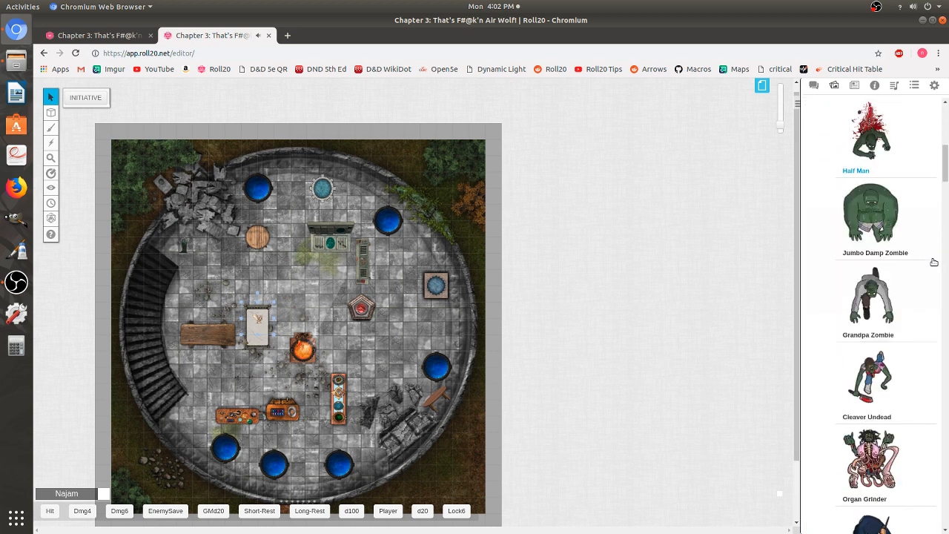
{"action": "scroll", "coordinate": [934, 262], "scroll_direction": "down", "scroll_amount": 3}
{"action": "scroll", "coordinate": [402, 347], "scroll_direction": "down", "scroll_amount": 1}
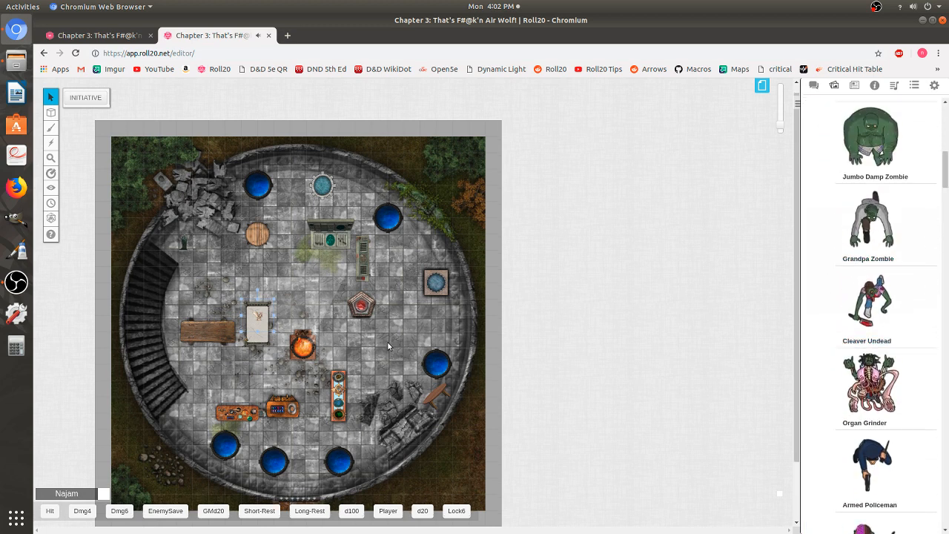
{"action": "scroll", "coordinate": [400, 338], "scroll_direction": "down", "scroll_amount": 5}
{"action": "left_click_drag", "start_coordinate": [869, 222], "coordinate": [216, 342]}
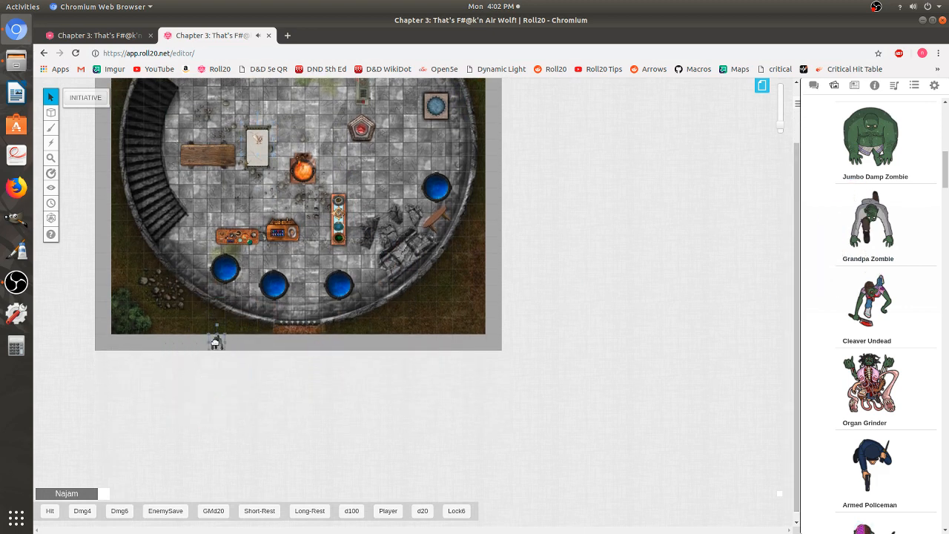
- Paste two more copies of the zombie along the map's bottom edge
{"action": "left_click", "coordinate": [266, 345]}
{"action": "left_click_drag", "start_coordinate": [267, 338], "coordinate": [267, 342]}
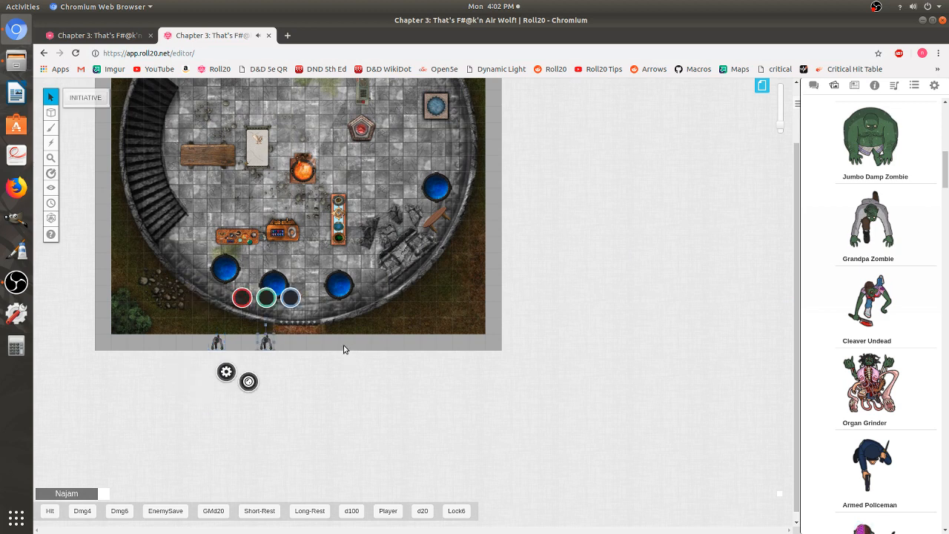
{"action": "key", "text": "ctrl+v"}
{"action": "left_click", "coordinate": [347, 344]}
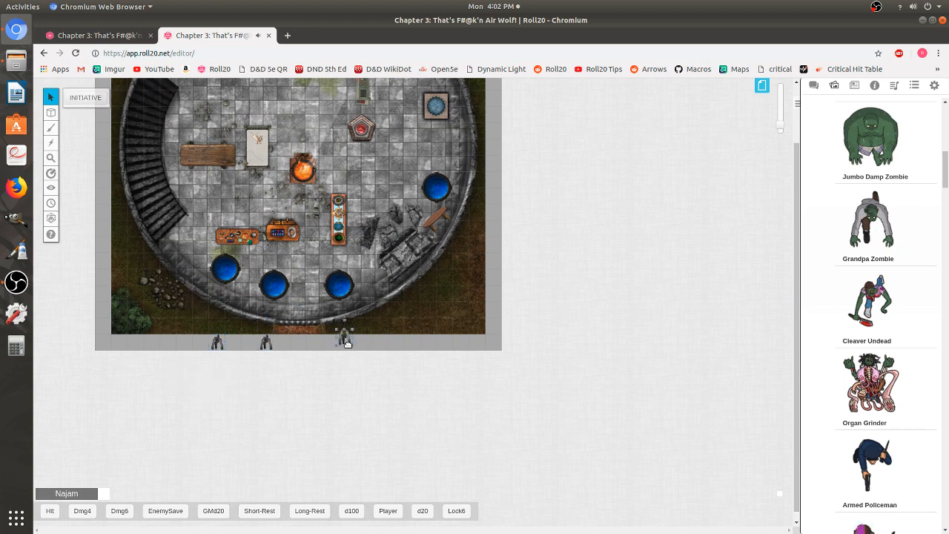
- Paste zombie copies outside the map, two along the right edge and three along the top edge
{"action": "left_click", "coordinate": [497, 184]}
{"action": "key", "text": "ctrl+v"}
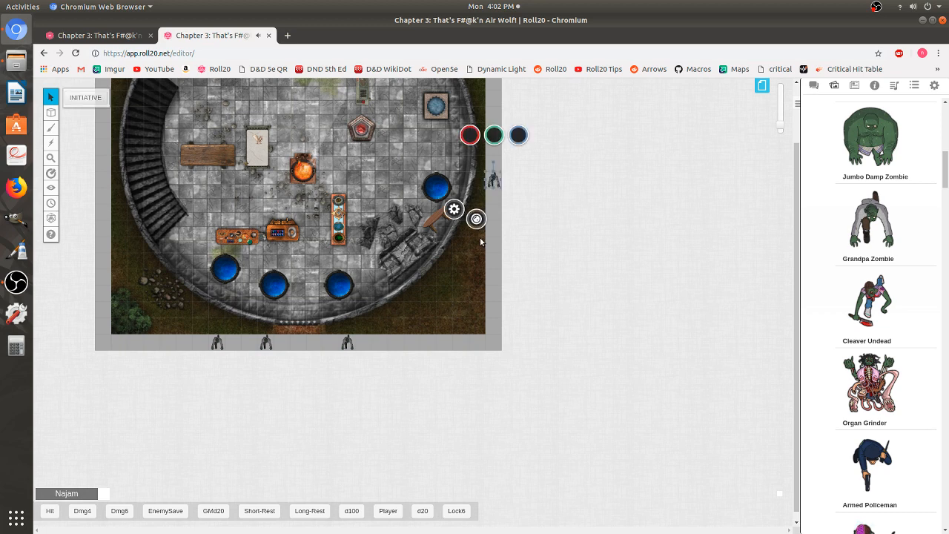
{"action": "scroll", "coordinate": [480, 242], "scroll_direction": "up", "scroll_amount": 5}
{"action": "key", "text": "ctrl+v"}
{"action": "left_click_drag", "start_coordinate": [490, 298], "coordinate": [495, 296]}
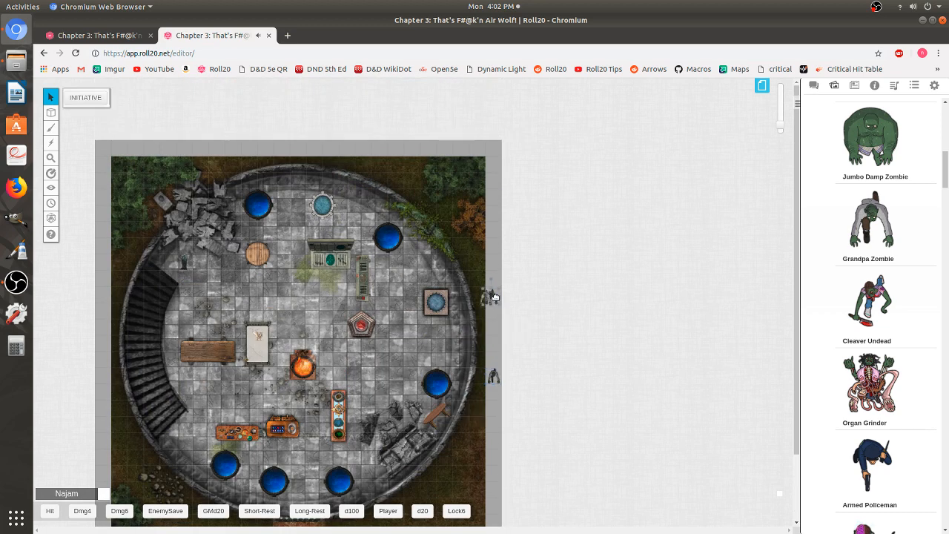
{"action": "left_click", "coordinate": [494, 297]}
{"action": "key", "text": "ctrl+v"}
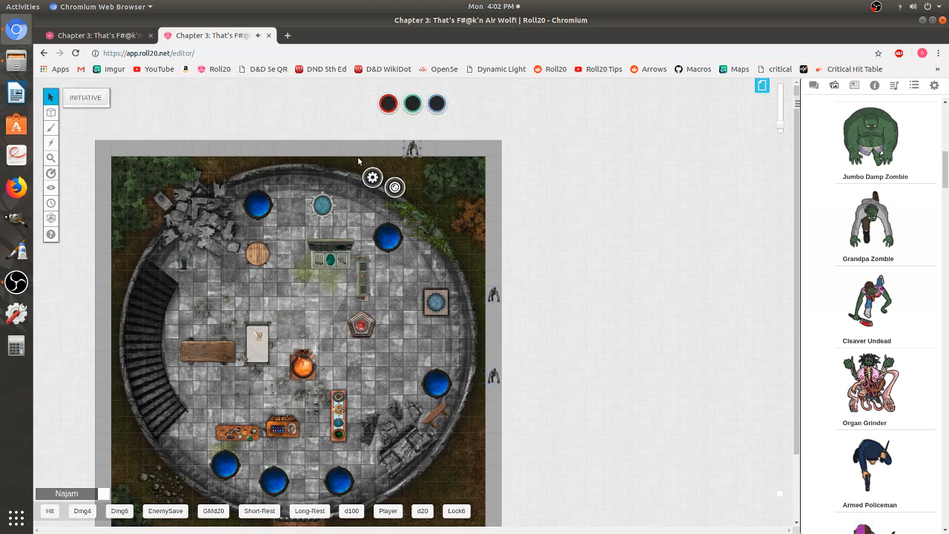
{"action": "key", "text": "ctrl+v"}
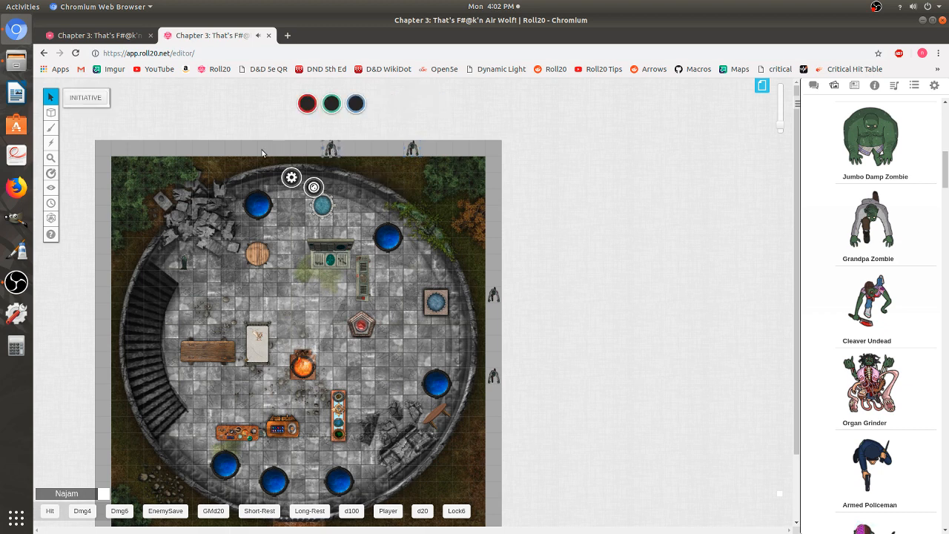
{"action": "key", "text": "ctrl+v"}
{"action": "left_click", "coordinate": [267, 158]}
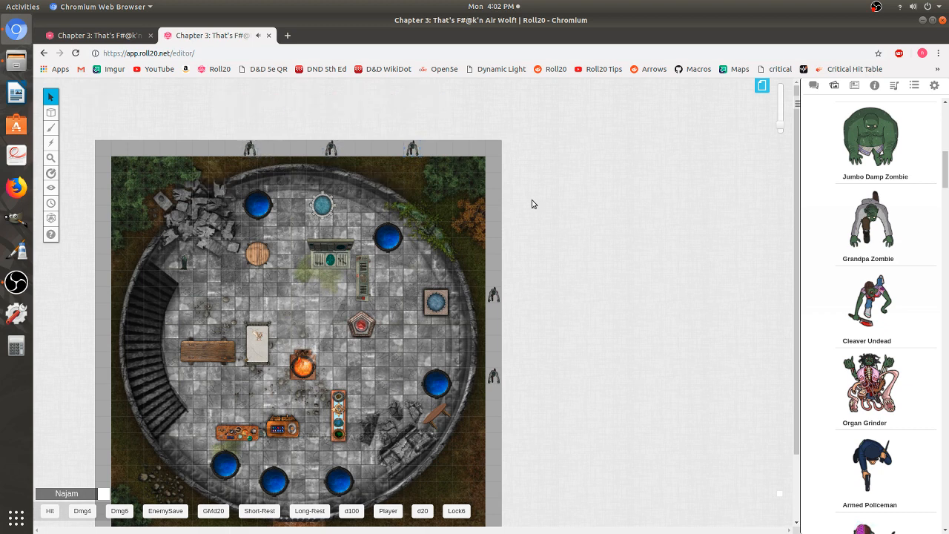
- Search the library for monster and place a creature image from the web results at the map's top-right corner
{"action": "left_click_drag", "start_coordinate": [946, 170], "coordinate": [946, 123]}
{"action": "double_click", "coordinate": [839, 132]}
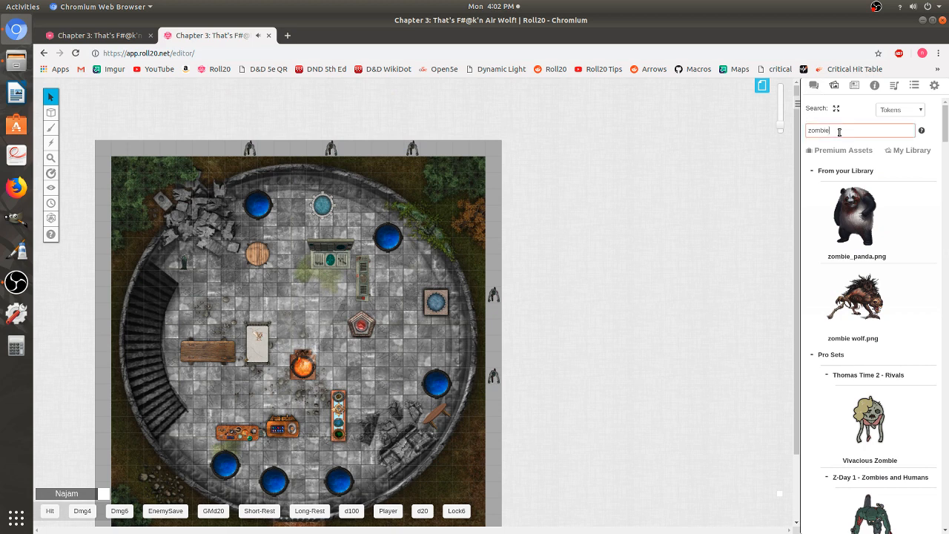
{"action": "type", "text": "monster"}
{"action": "key", "text": "Return"}
{"action": "scroll", "coordinate": [934, 322], "scroll_direction": "down", "scroll_amount": 10}
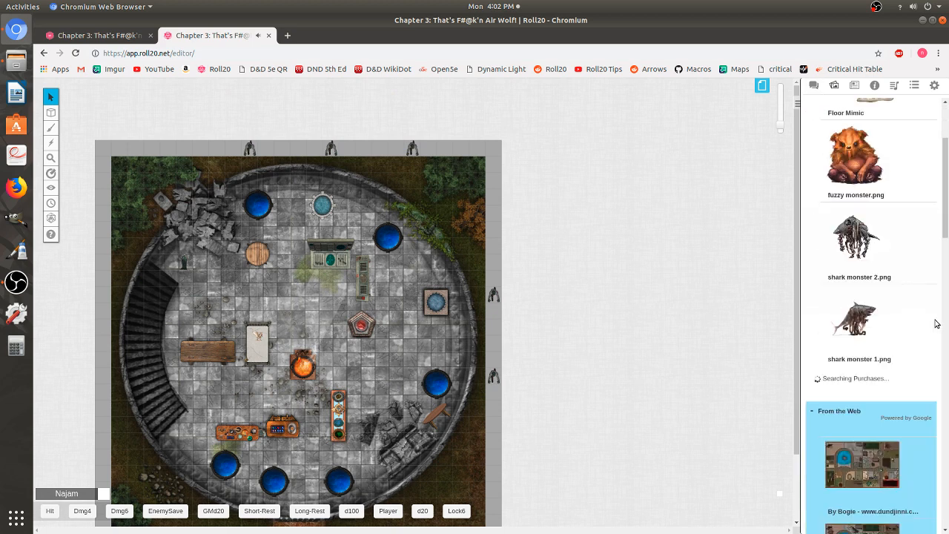
{"action": "scroll", "coordinate": [936, 327], "scroll_direction": "down", "scroll_amount": 20}
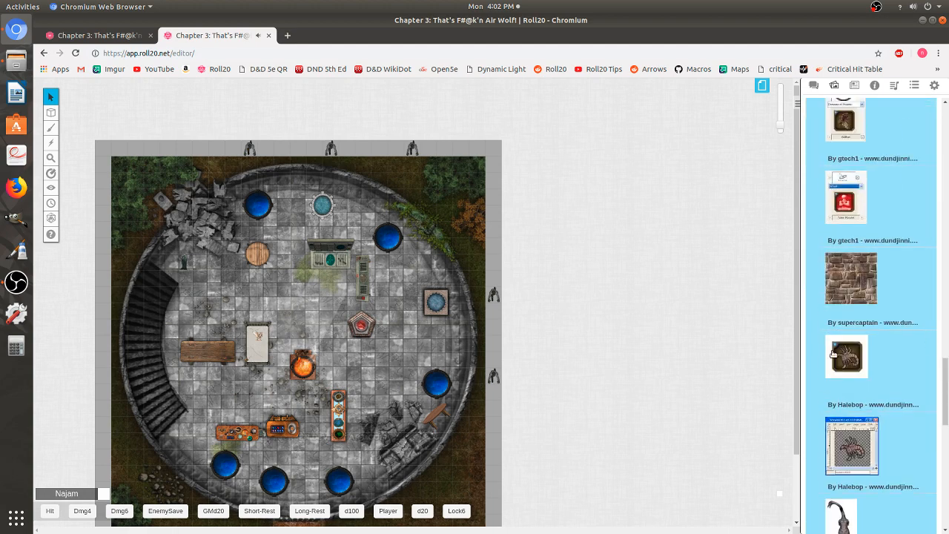
{"action": "scroll", "coordinate": [932, 343], "scroll_direction": "down", "scroll_amount": 5}
{"action": "scroll", "coordinate": [855, 361], "scroll_direction": "down", "scroll_amount": 10}
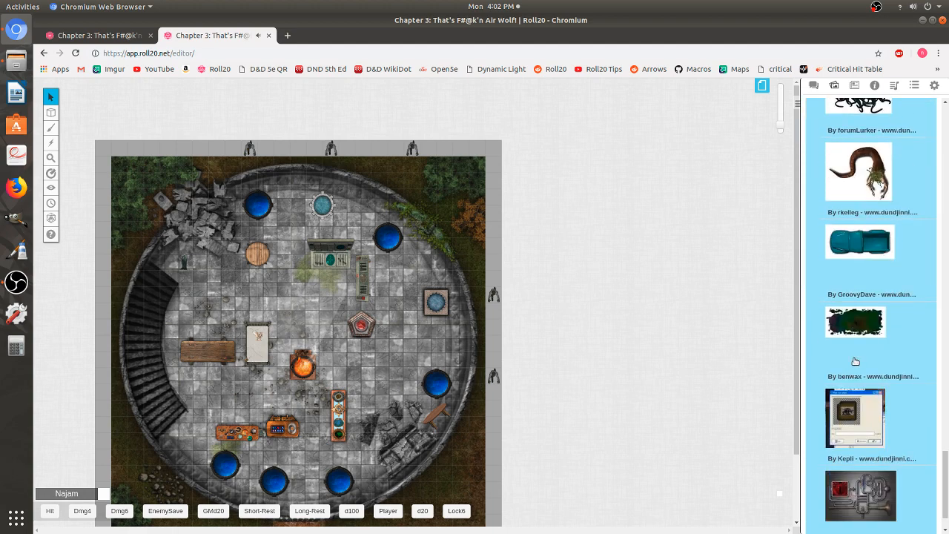
{"action": "scroll", "coordinate": [855, 361], "scroll_direction": "down", "scroll_amount": 10}
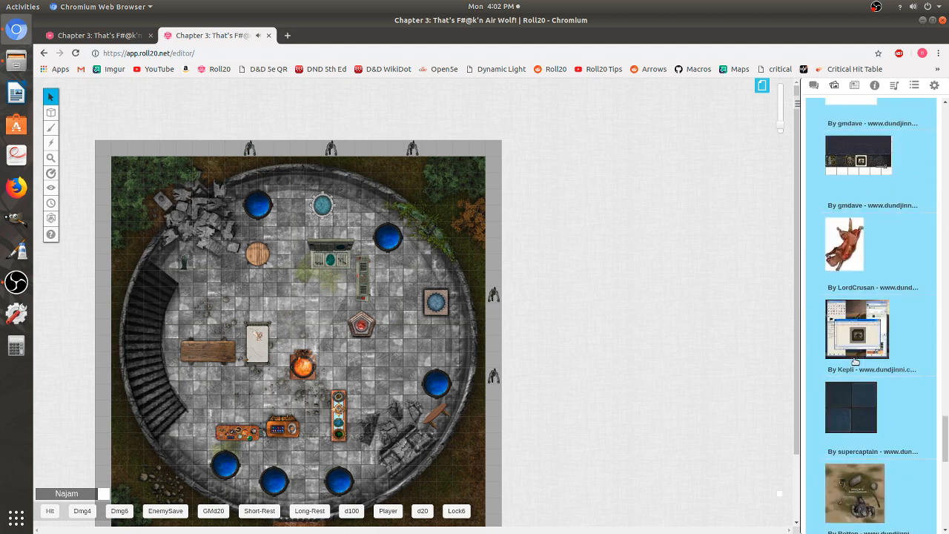
{"action": "scroll", "coordinate": [855, 361], "scroll_direction": "down", "scroll_amount": 10}
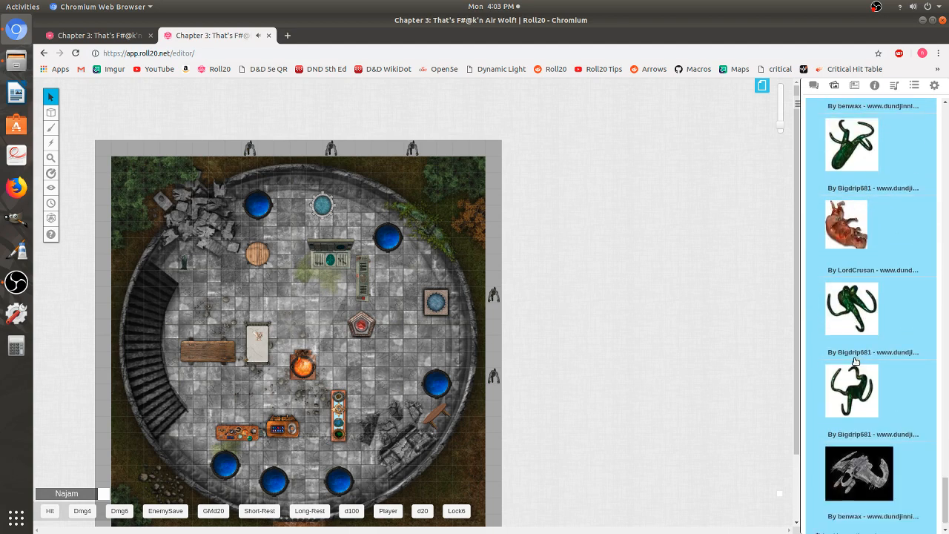
{"action": "scroll", "coordinate": [855, 361], "scroll_direction": "down", "scroll_amount": 5}
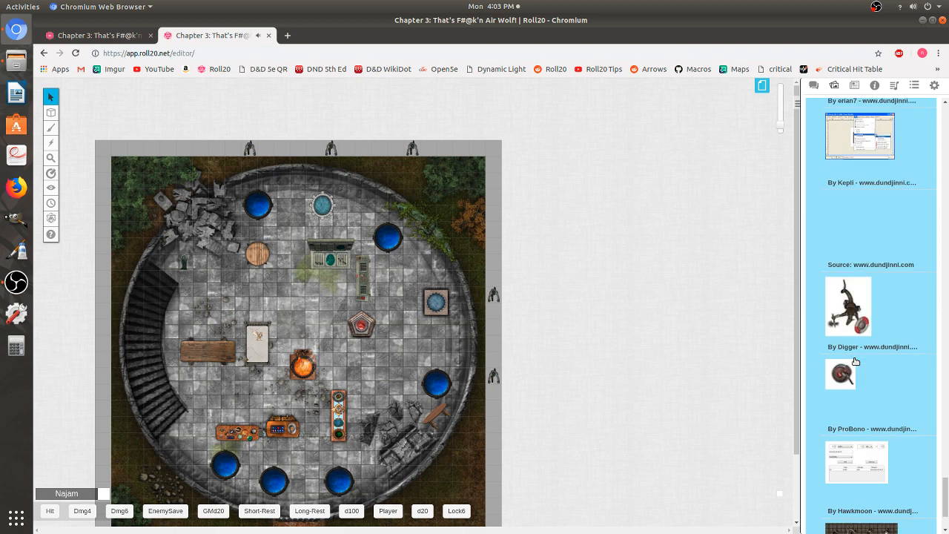
{"action": "left_click_drag", "start_coordinate": [856, 324], "coordinate": [495, 165]}
{"action": "left_click", "coordinate": [460, 144]}
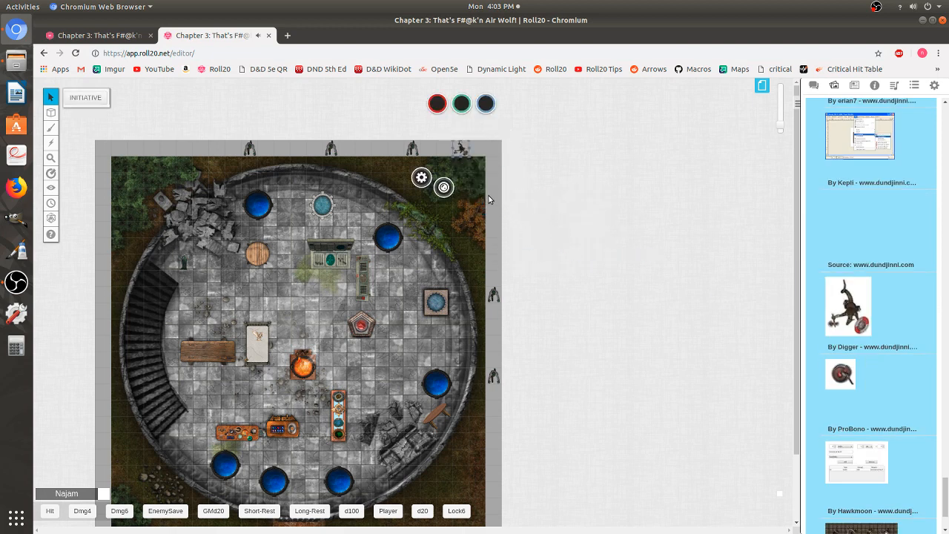
{"action": "left_click_drag", "start_coordinate": [464, 149], "coordinate": [479, 151]}
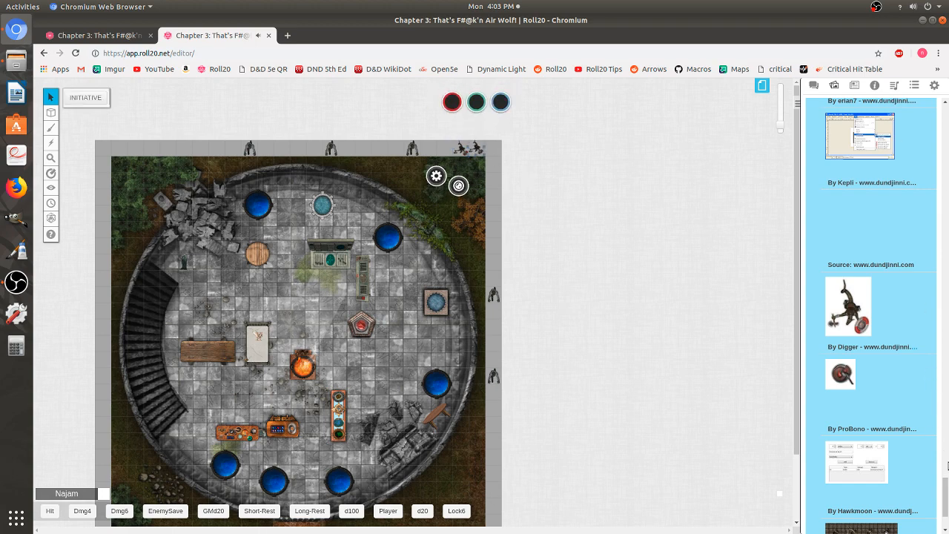
- Search the library for tree and place the Treant token at the map's top-left corner
{"action": "left_click_drag", "start_coordinate": [946, 489], "coordinate": [943, 110]}
{"action": "double_click", "coordinate": [861, 128]}
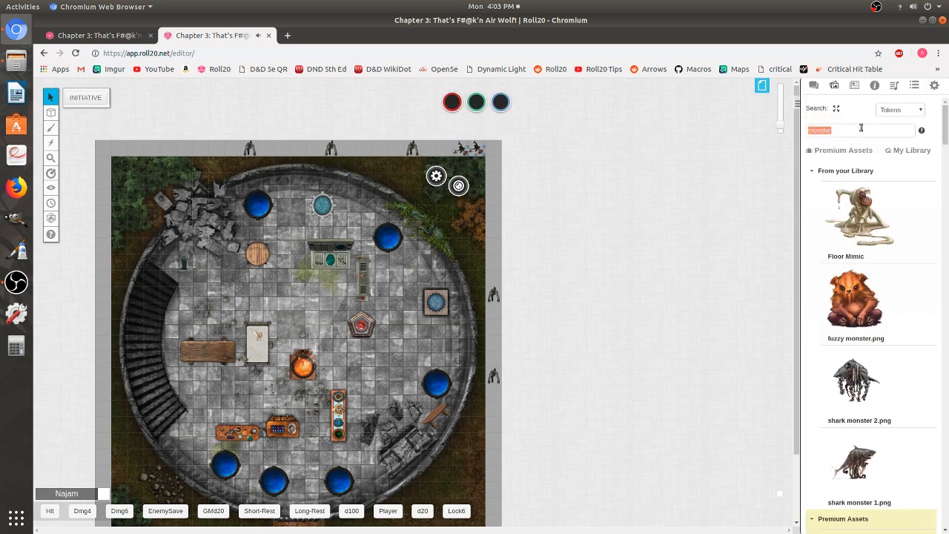
{"action": "type", "text": "t"}
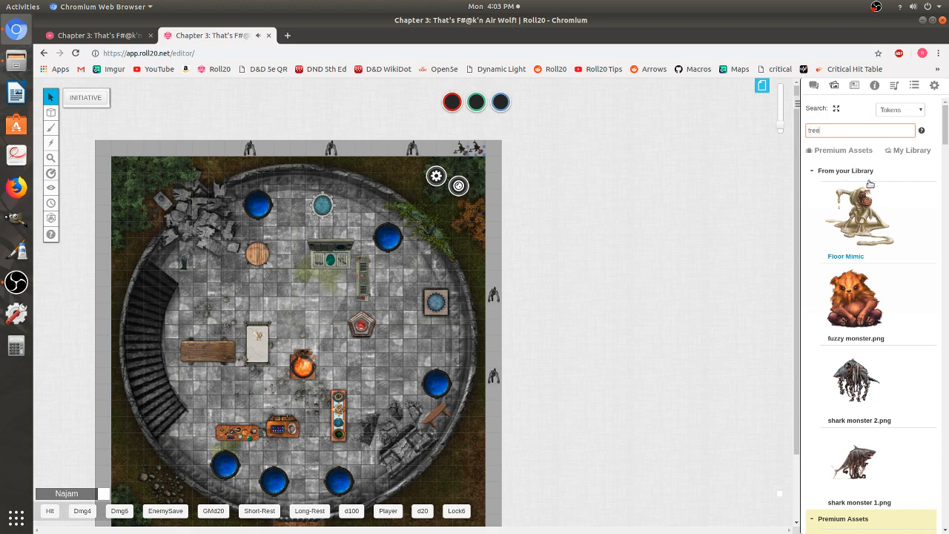
{"action": "type", "text": "ree"}
{"action": "scroll", "coordinate": [860, 326], "scroll_direction": "down", "scroll_amount": 10}
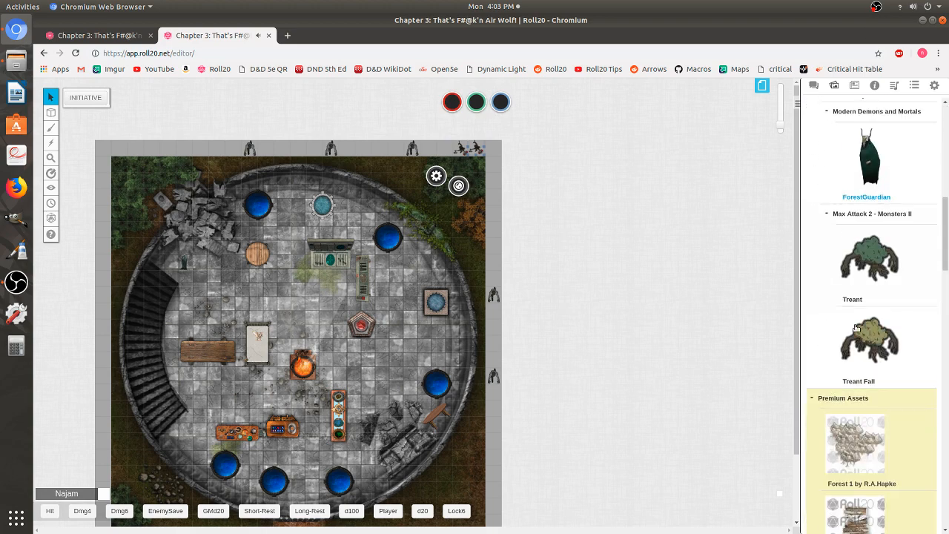
{"action": "left_click_drag", "start_coordinate": [875, 262], "coordinate": [103, 146]}
{"action": "left_click", "coordinate": [152, 192]}
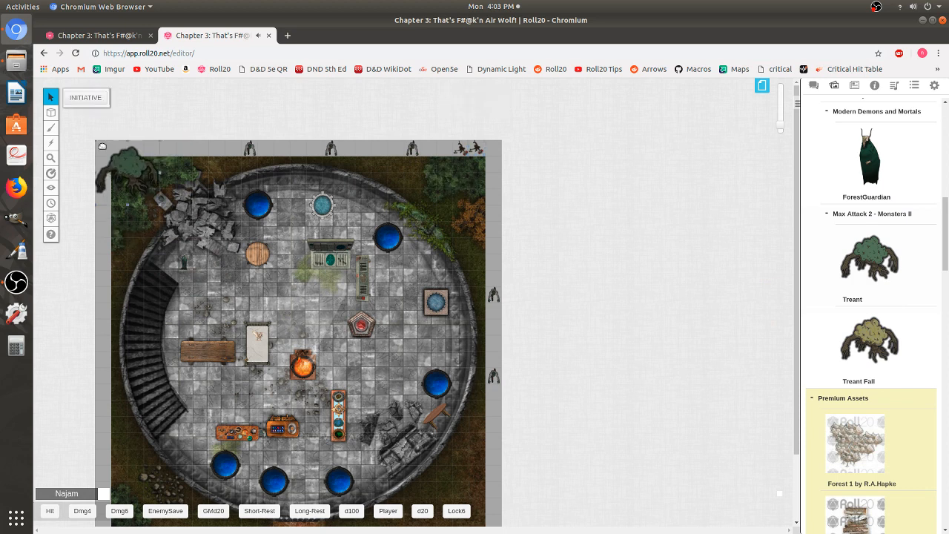
{"action": "left_click", "coordinate": [126, 177]}
{"action": "left_click_drag", "start_coordinate": [147, 208], "coordinate": [155, 209]}
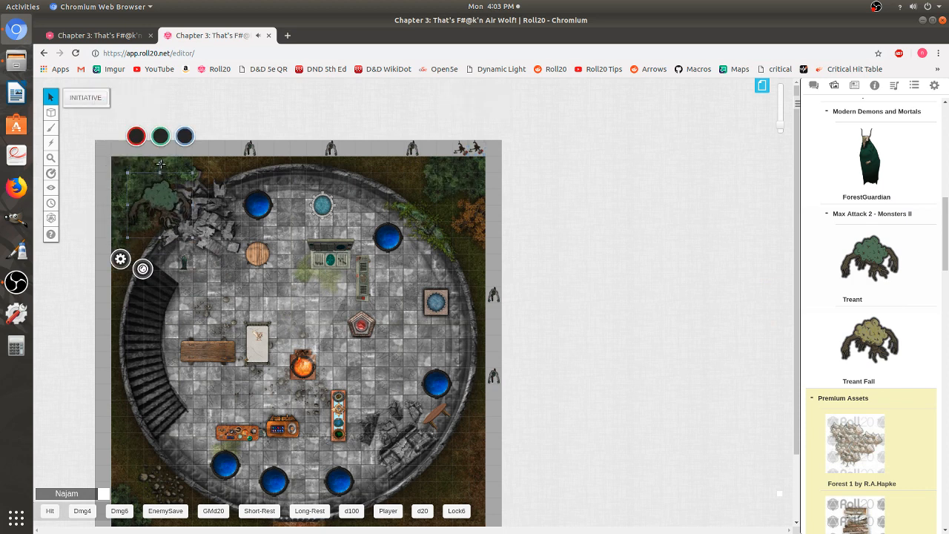
{"action": "left_click_drag", "start_coordinate": [161, 164], "coordinate": [121, 176]}
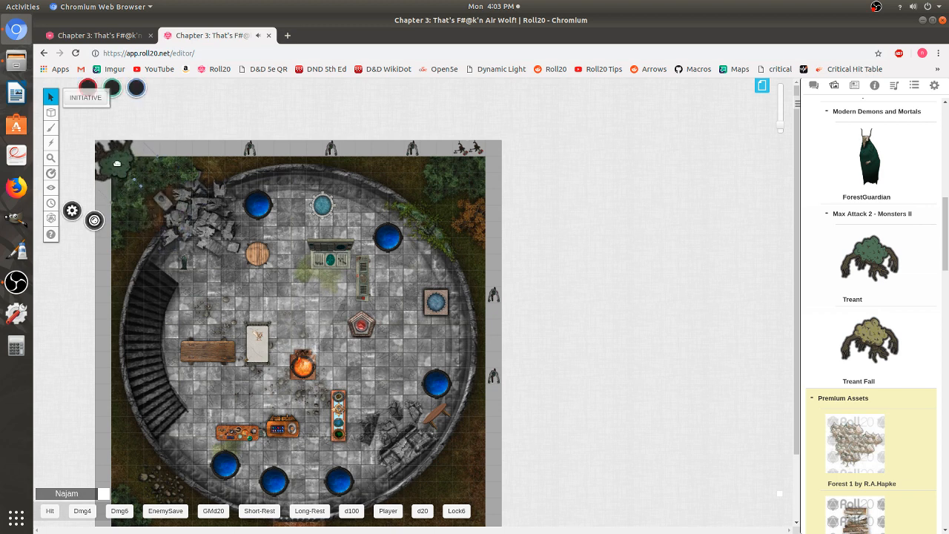
{"action": "left_click", "coordinate": [169, 180]}
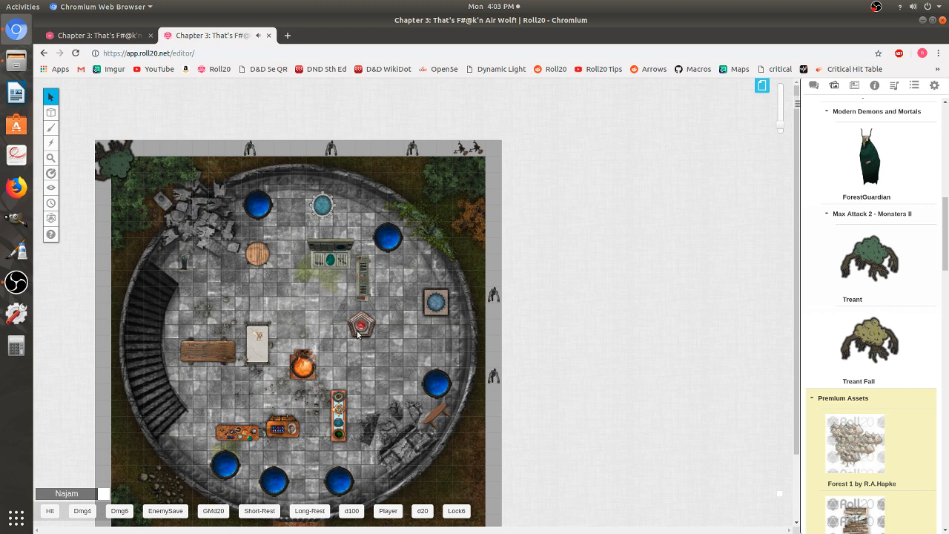
- Move the upper zombie on the right edge further down beside the map
{"action": "scroll", "coordinate": [531, 345], "scroll_direction": "down", "scroll_amount": 2}
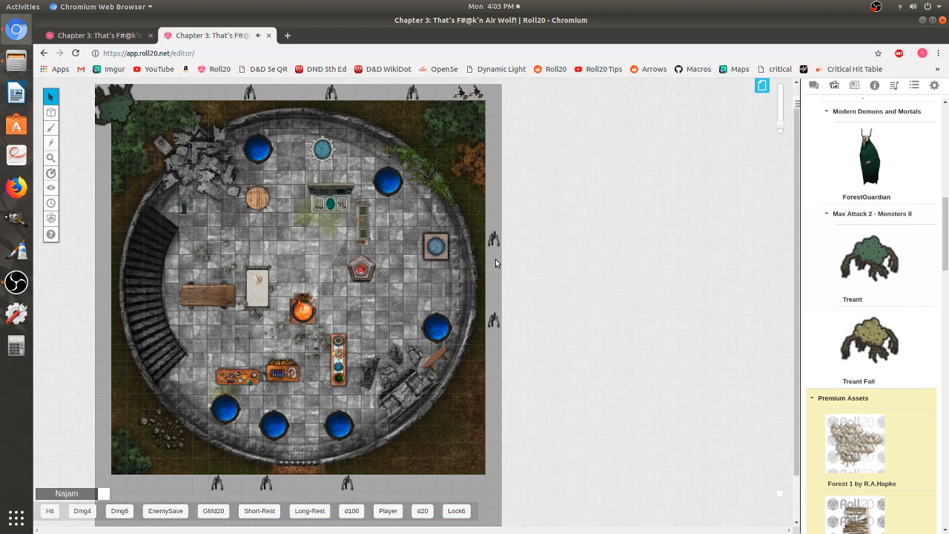
{"action": "left_click_drag", "start_coordinate": [493, 237], "coordinate": [493, 288]}
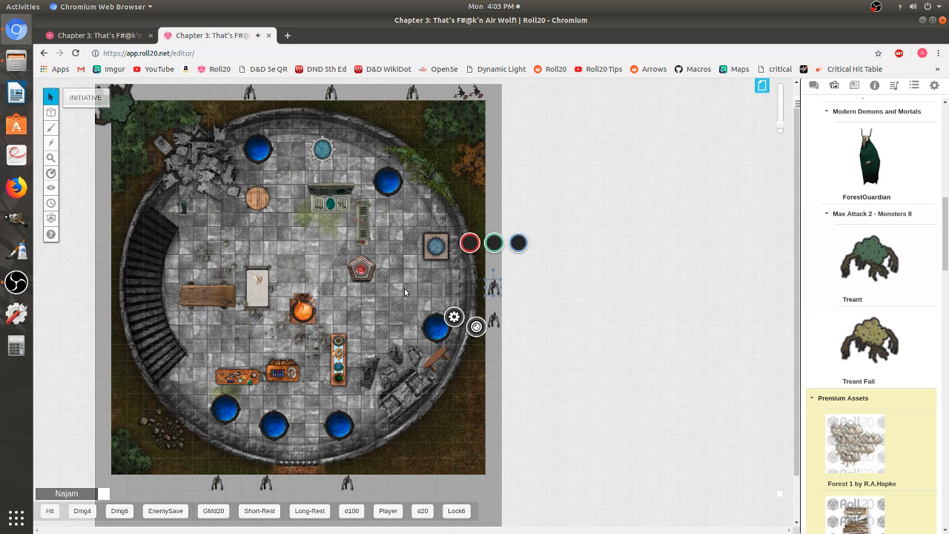
{"action": "left_click", "coordinate": [405, 288]}
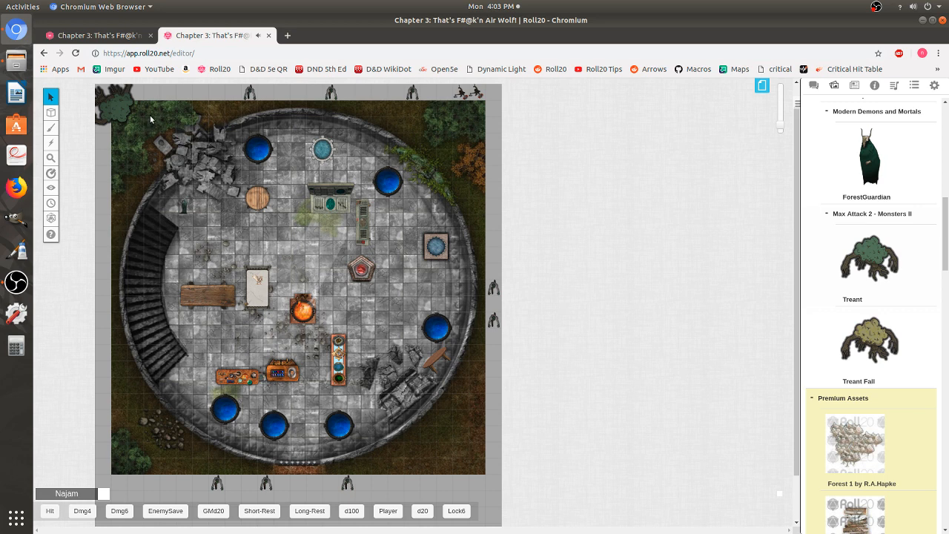
- Select all the furniture inside the tower and move it to the map layer
{"action": "left_click_drag", "start_coordinate": [152, 119], "coordinate": [449, 436]}
{"action": "right_click", "coordinate": [301, 242]}
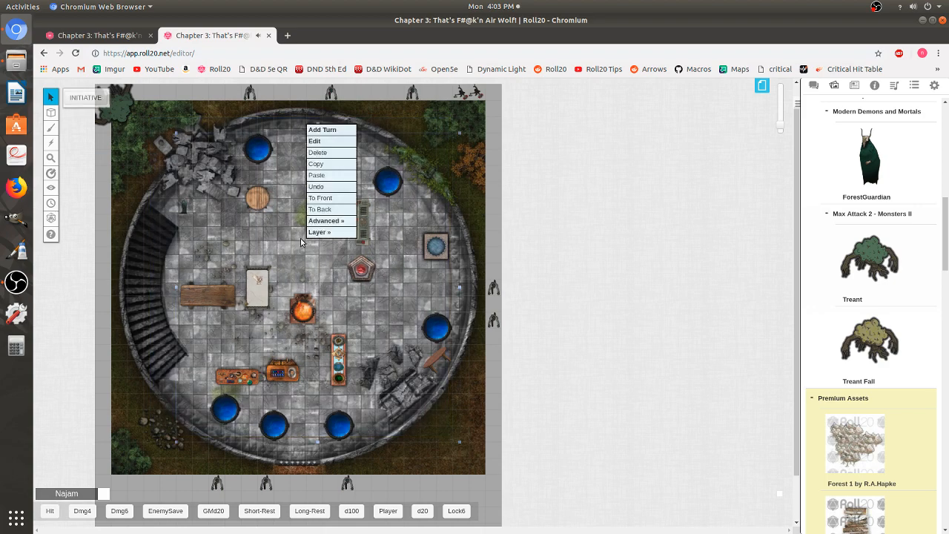
{"action": "mouse_move", "coordinate": [327, 233]}
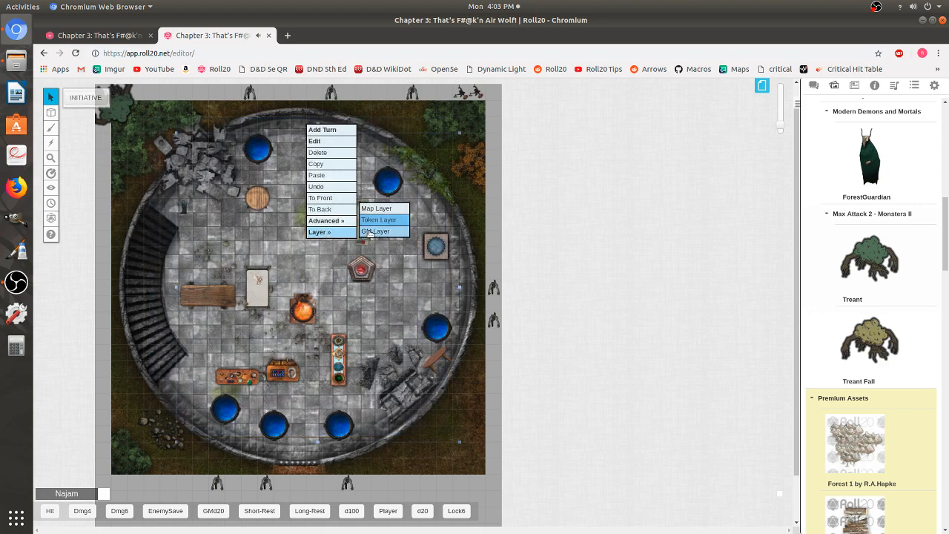
{"action": "left_click", "coordinate": [377, 209]}
- Switch to the map and background layer and move the trevor and homunculus tokens back to the token layer
{"action": "mouse_move", "coordinate": [51, 113]}
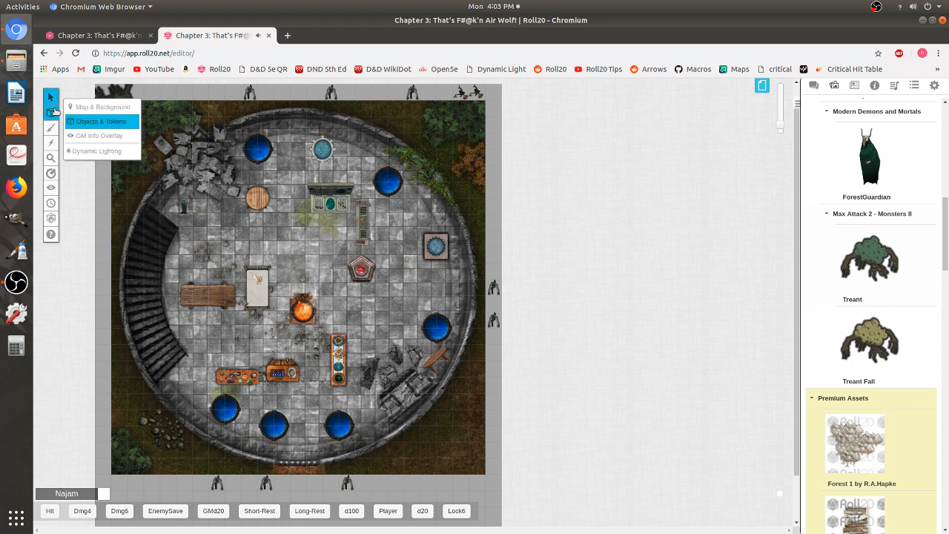
{"action": "left_click", "coordinate": [104, 110]}
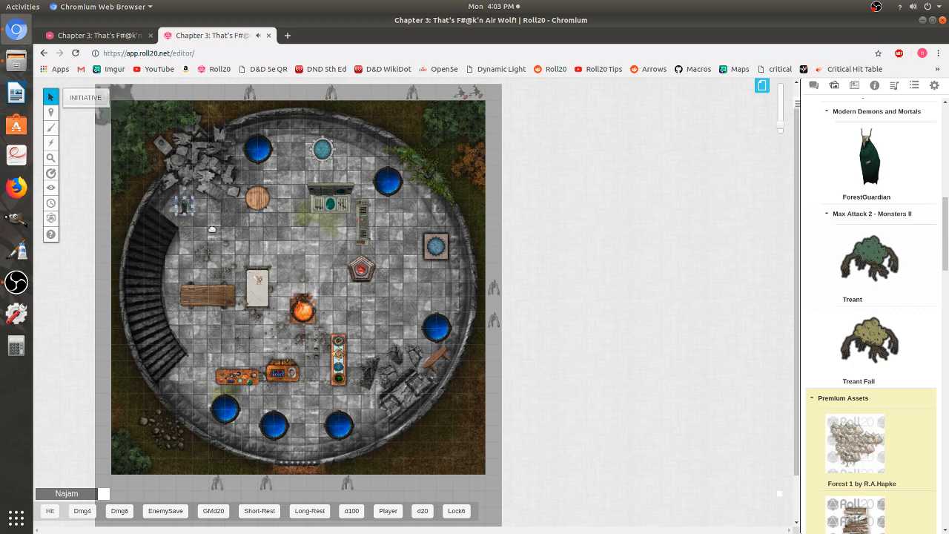
{"action": "right_click", "coordinate": [183, 208]}
{"action": "mouse_move", "coordinate": [210, 201]}
{"action": "left_click", "coordinate": [261, 190]}
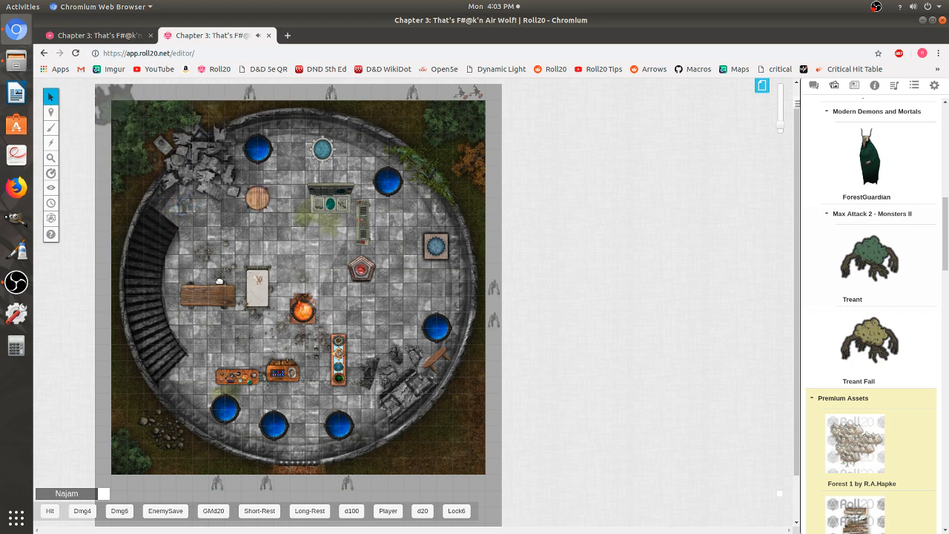
{"action": "right_click", "coordinate": [259, 282]}
{"action": "mouse_move", "coordinate": [293, 279]}
{"action": "left_click", "coordinate": [334, 251]}
{"action": "mouse_move", "coordinate": [51, 112]}
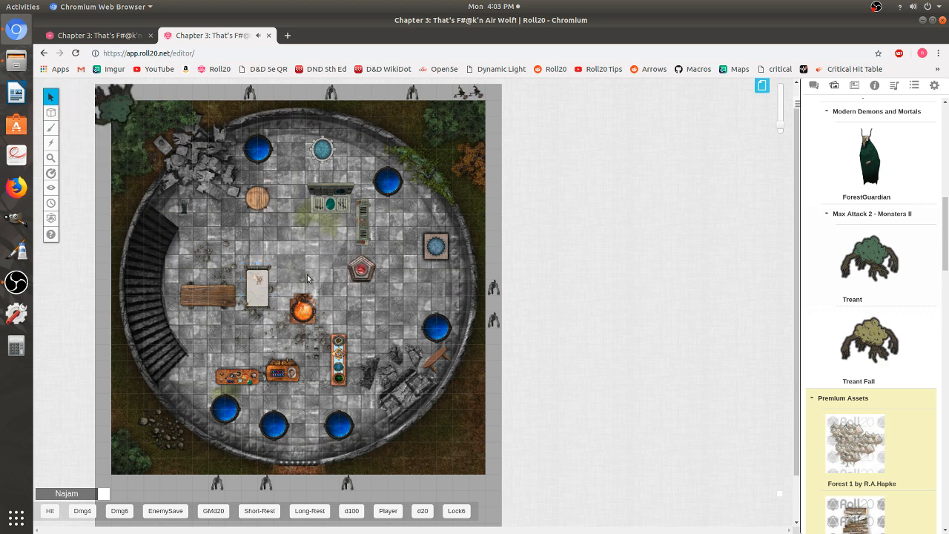
- Search the library for burn and place two scorch and smoke images beside the map's top-right edge
{"action": "scroll", "coordinate": [947, 267], "scroll_direction": "up", "scroll_amount": 8}
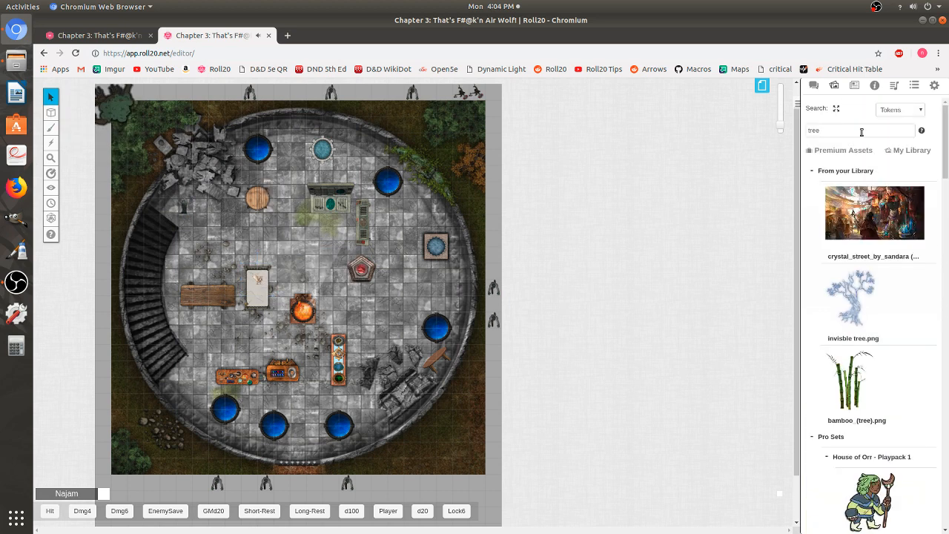
{"action": "double_click", "coordinate": [851, 131]}
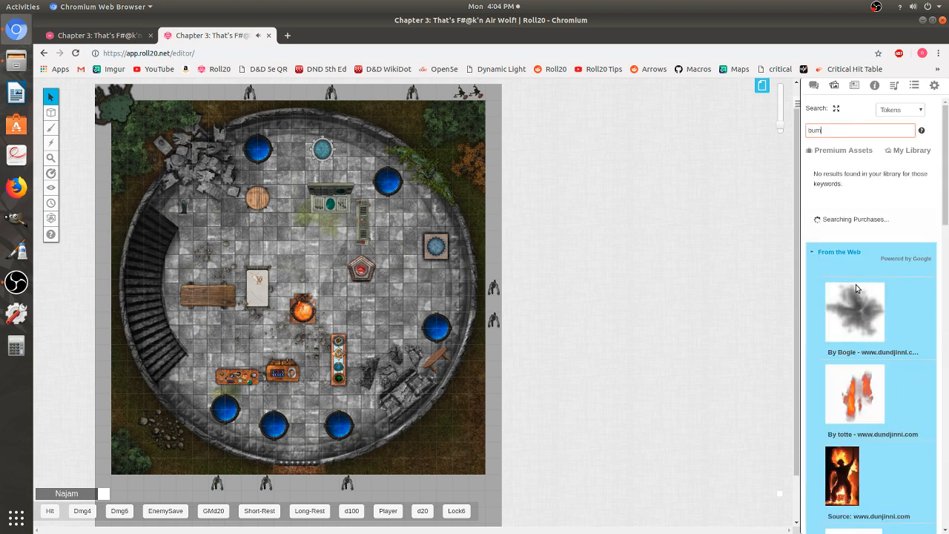
{"action": "mouse_move", "coordinate": [861, 282]}
{"action": "left_mouse_down"}
{"action": "mouse_move", "coordinate": [566, 191]}
{"action": "mouse_move", "coordinate": [512, 140]}
{"action": "mouse_move", "coordinate": [912, 226]}
{"action": "mouse_move", "coordinate": [886, 324]}
{"action": "mouse_move", "coordinate": [501, 172]}
{"action": "mouse_move", "coordinate": [504, 96]}
{"action": "mouse_move", "coordinate": [496, 92]}
{"action": "mouse_move", "coordinate": [494, 120]}
{"action": "left_mouse_up"}
{"action": "scroll", "coordinate": [882, 330], "scroll_direction": "down", "scroll_amount": 10}
{"action": "scroll", "coordinate": [904, 348], "scroll_direction": "down", "scroll_amount": 10}
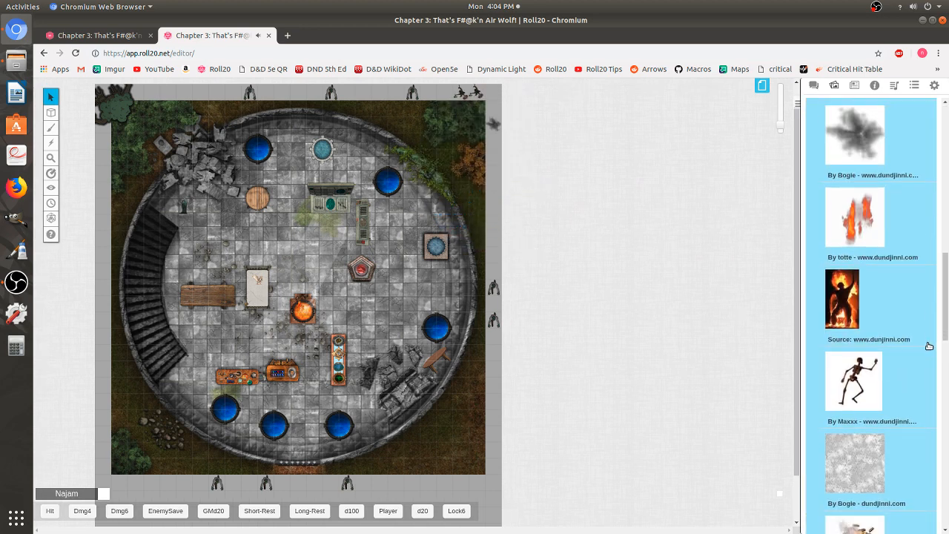
{"action": "scroll", "coordinate": [905, 348], "scroll_direction": "down", "scroll_amount": 5}
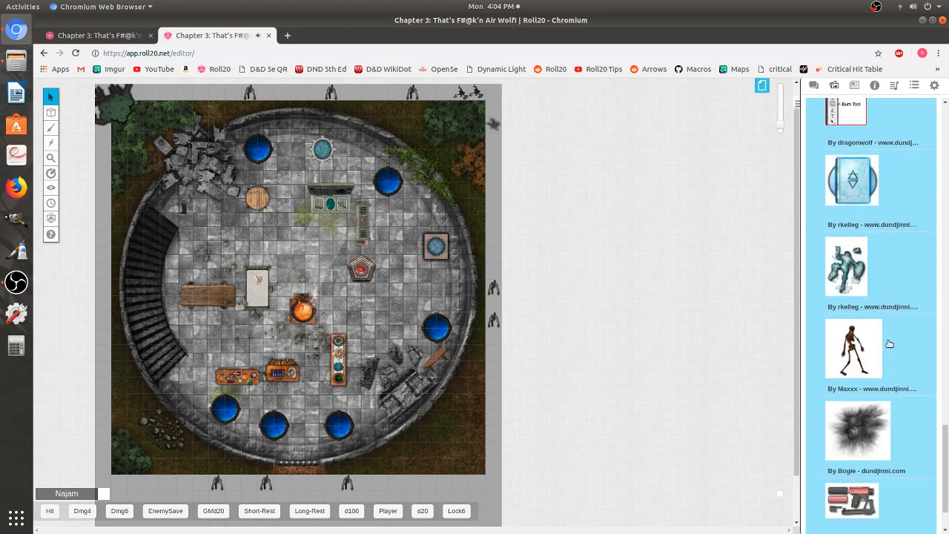
{"action": "left_click_drag", "start_coordinate": [868, 371], "coordinate": [494, 141]}
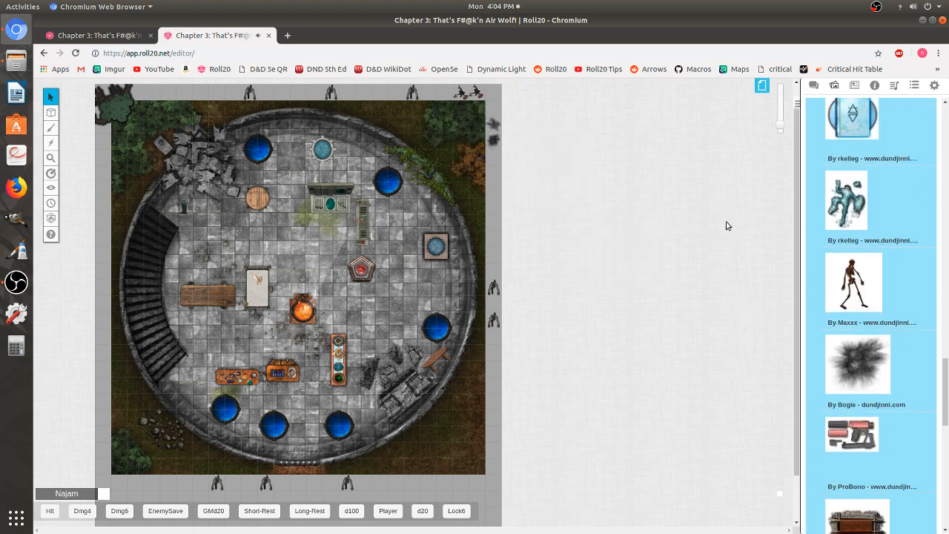
- Search the library for blood and place three blood splatter images and a grass patch beside the map's right edge
{"action": "left_click_drag", "start_coordinate": [946, 377], "coordinate": [944, 119]}
{"action": "double_click", "coordinate": [838, 130]}
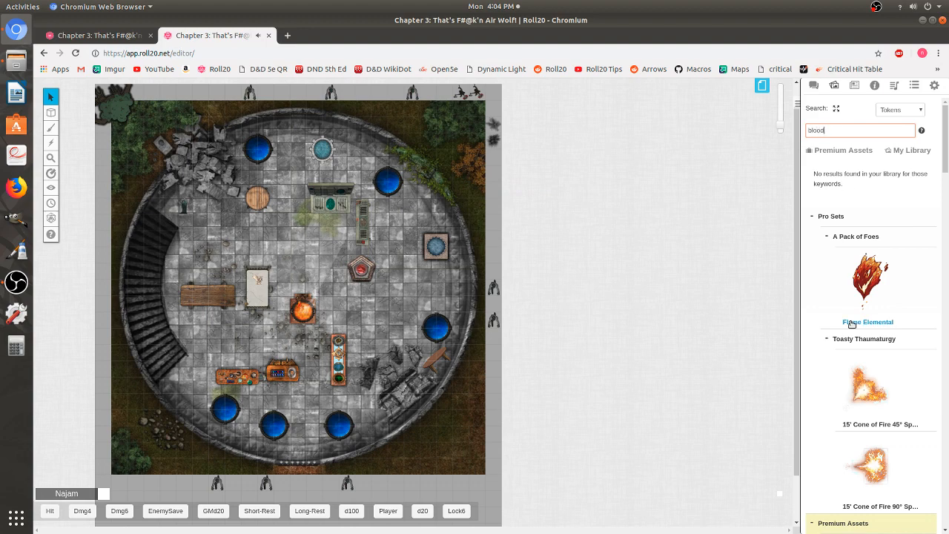
{"action": "key", "text": "Return"}
{"action": "scroll", "coordinate": [851, 324], "scroll_direction": "down", "scroll_amount": 10}
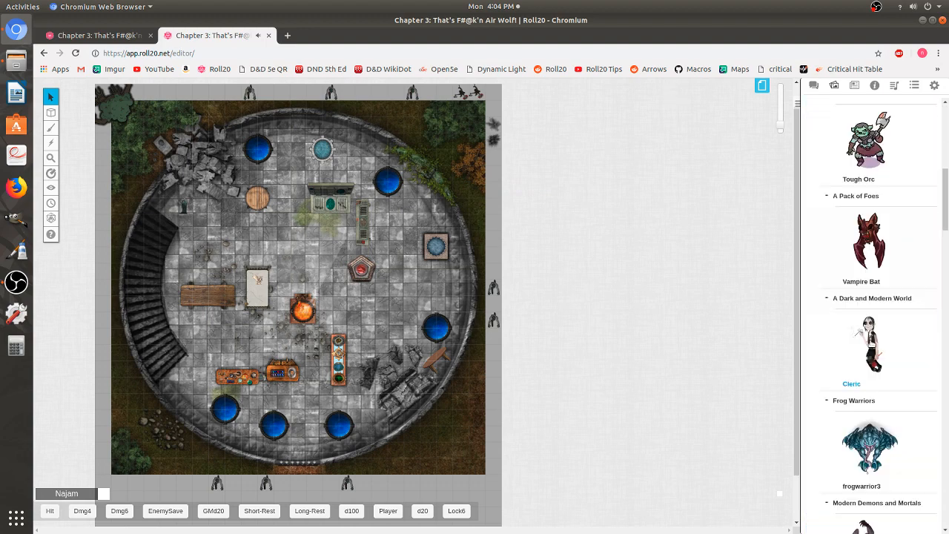
{"action": "scroll", "coordinate": [867, 341], "scroll_direction": "down", "scroll_amount": 15}
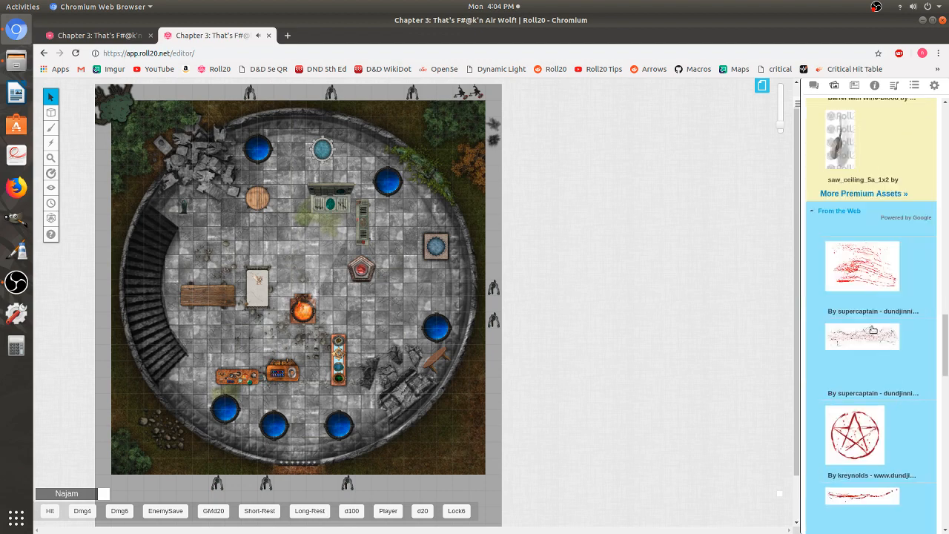
{"action": "scroll", "coordinate": [873, 331], "scroll_direction": "down", "scroll_amount": 1}
{"action": "left_click_drag", "start_coordinate": [836, 438], "coordinate": [493, 161]}
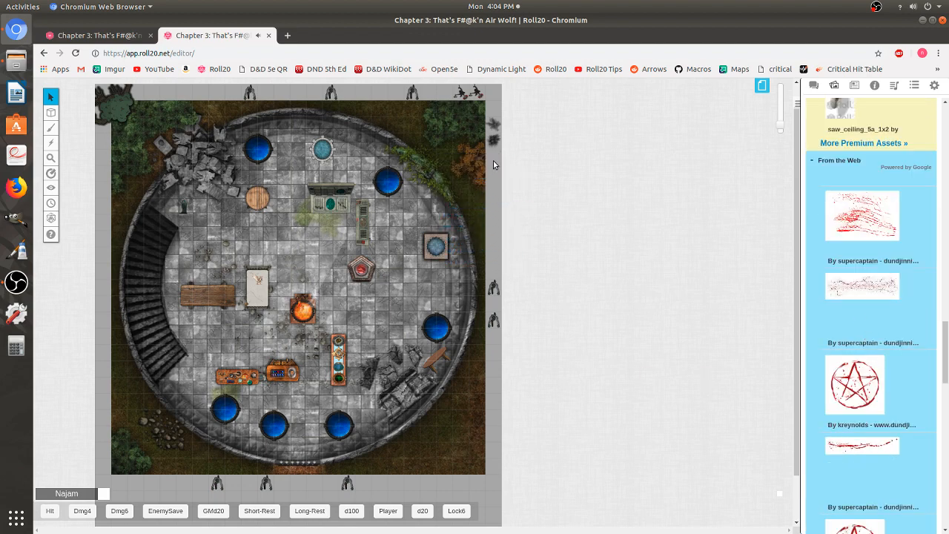
{"action": "scroll", "coordinate": [883, 342], "scroll_direction": "down", "scroll_amount": 5}
{"action": "left_click_drag", "start_coordinate": [844, 340], "coordinate": [495, 174]}
{"action": "scroll", "coordinate": [860, 172], "scroll_direction": "down", "scroll_amount": 5}
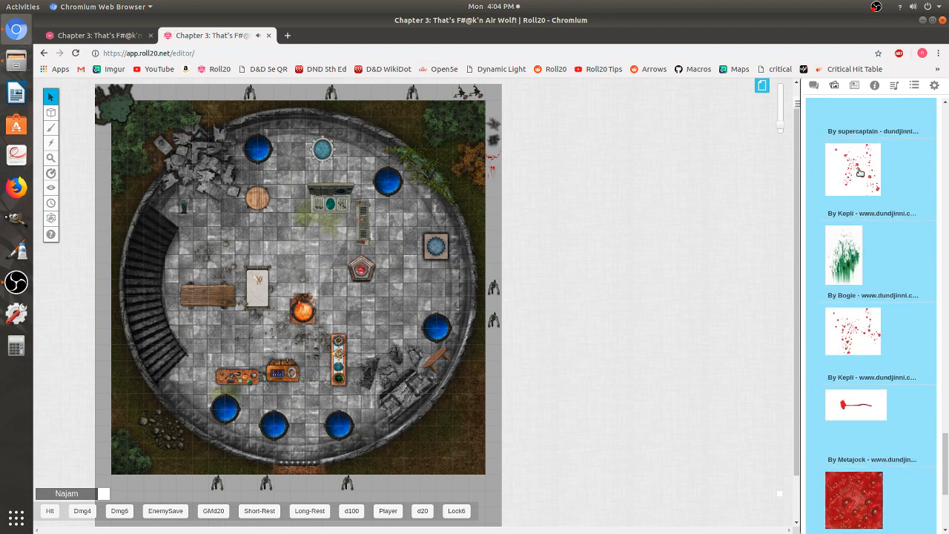
{"action": "left_click_drag", "start_coordinate": [860, 172], "coordinate": [504, 195]}
{"action": "left_click_drag", "start_coordinate": [845, 267], "coordinate": [506, 215]}
- Search the library for dirt and place several dirt and mud images beside the map's right edge
{"action": "scroll", "coordinate": [945, 388], "scroll_direction": "up", "scroll_amount": 15}
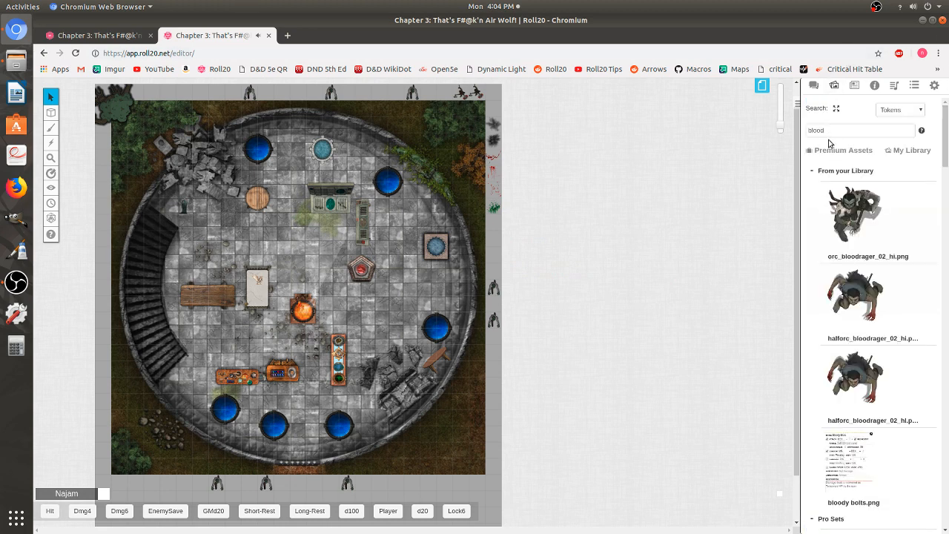
{"action": "double_click", "coordinate": [849, 127]}
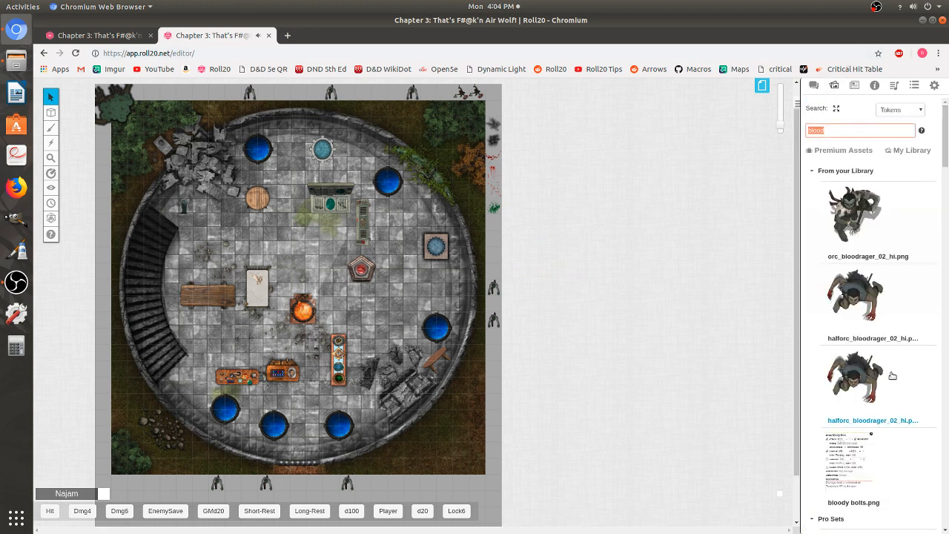
{"action": "type", "text": "dirt"}
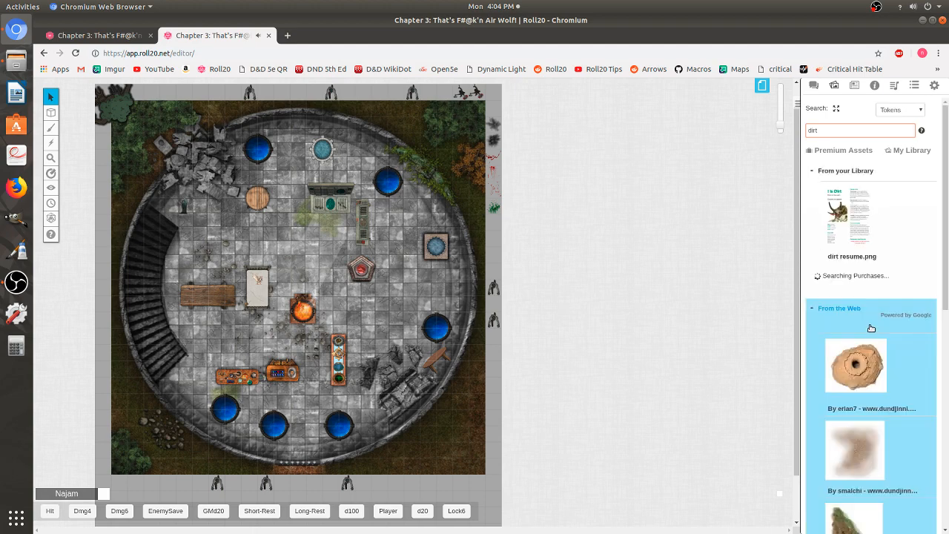
{"action": "scroll", "coordinate": [902, 322], "scroll_direction": "down", "scroll_amount": 4}
{"action": "scroll", "coordinate": [897, 301], "scroll_direction": "down", "scroll_amount": 5}
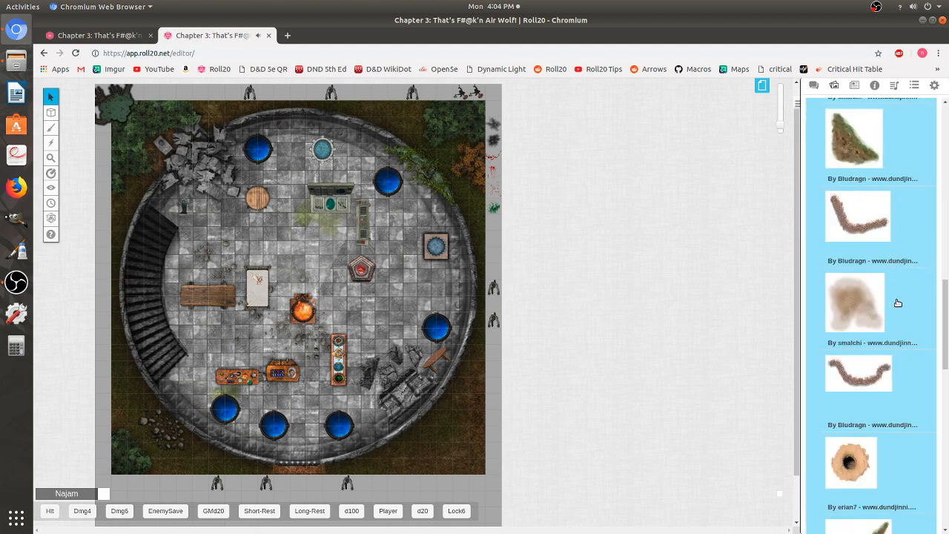
{"action": "left_click_drag", "start_coordinate": [862, 178], "coordinate": [491, 229]}
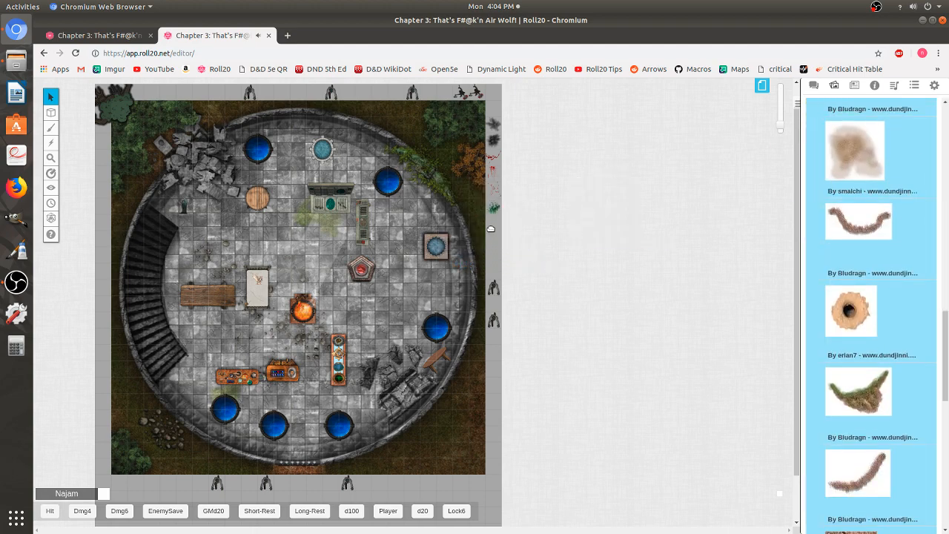
{"action": "left_click_drag", "start_coordinate": [867, 152], "coordinate": [492, 228]}
{"action": "scroll", "coordinate": [843, 343], "scroll_direction": "down", "scroll_amount": 5}
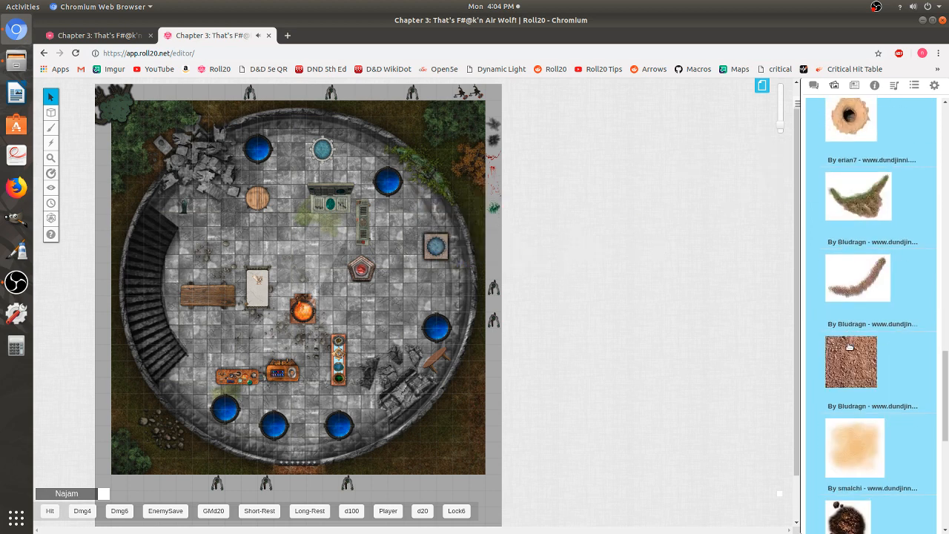
{"action": "left_click_drag", "start_coordinate": [848, 349], "coordinate": [496, 226]}
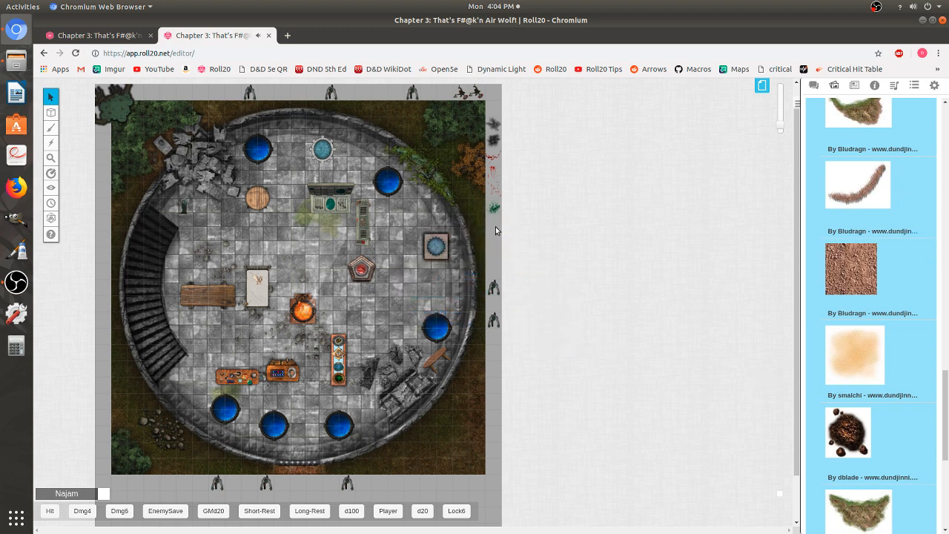
{"action": "left_click_drag", "start_coordinate": [851, 350], "coordinate": [396, 276]}
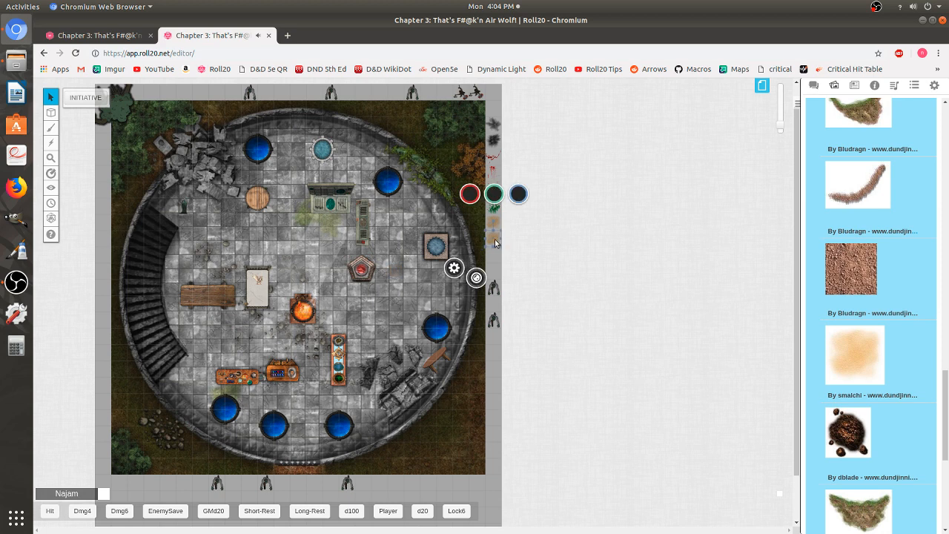
{"action": "right_click", "coordinate": [496, 241]}
{"action": "left_click", "coordinate": [527, 153]}
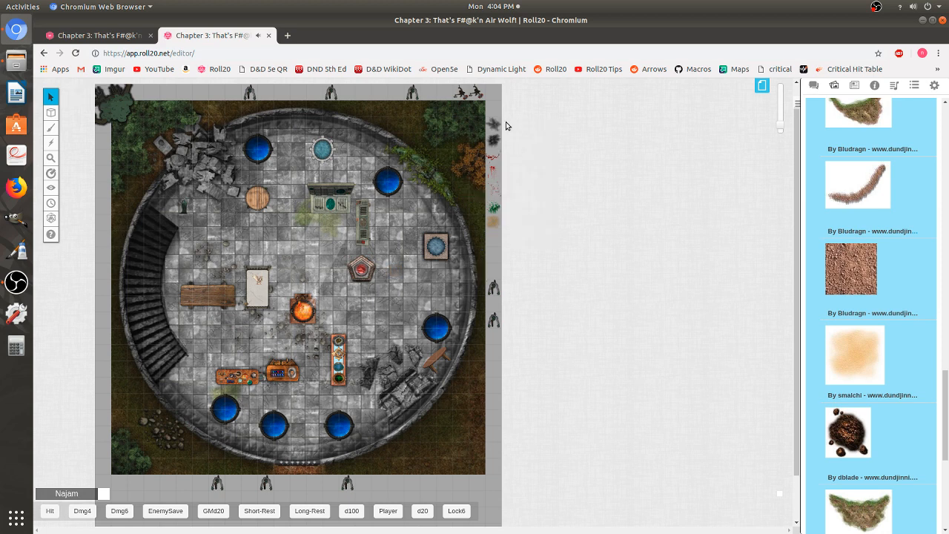
- Move a blood streak onto the tower floor near the barrel and stretch it toward the central desk
{"action": "left_click", "coordinate": [493, 158]}
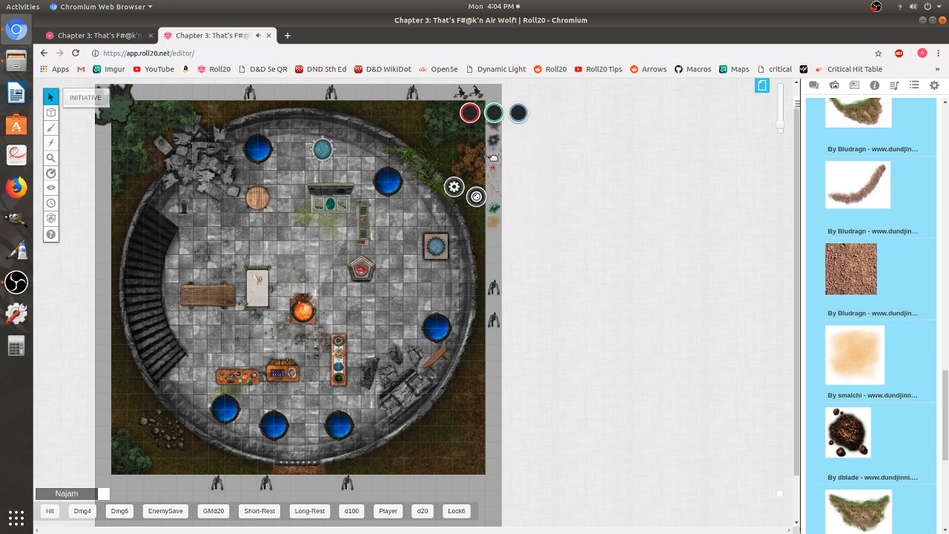
{"action": "left_click_drag", "start_coordinate": [493, 158], "coordinate": [232, 237]}
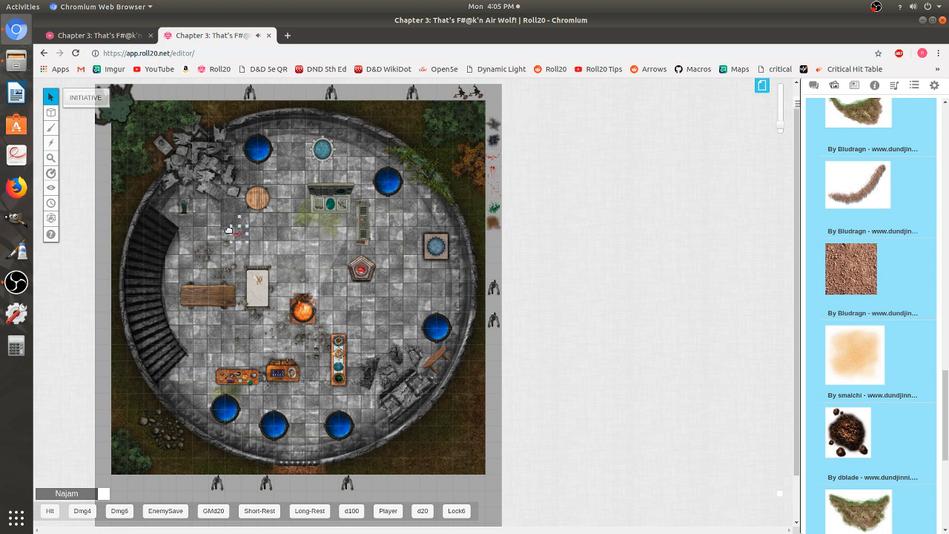
{"action": "left_click", "coordinate": [258, 194]}
{"action": "left_click", "coordinate": [261, 216]}
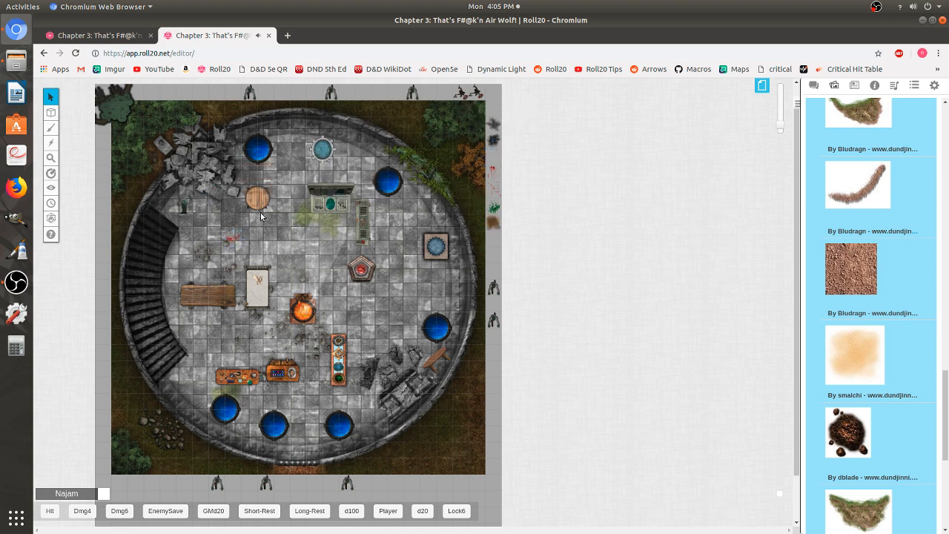
{"action": "left_click", "coordinate": [225, 244]}
{"action": "left_click_drag", "start_coordinate": [227, 238], "coordinate": [274, 211]}
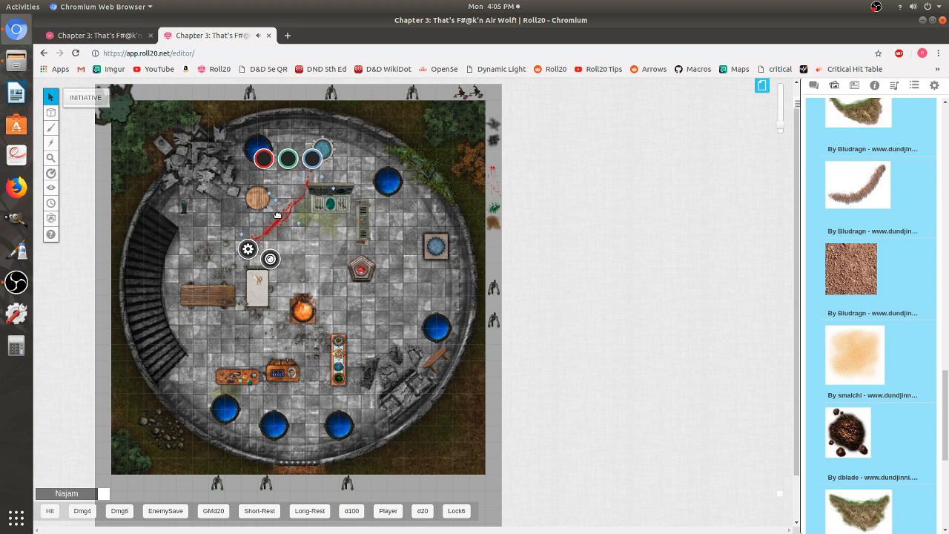
{"action": "right_click", "coordinate": [279, 215]}
{"action": "mouse_move", "coordinate": [312, 193]}
{"action": "left_click", "coordinate": [351, 194]}
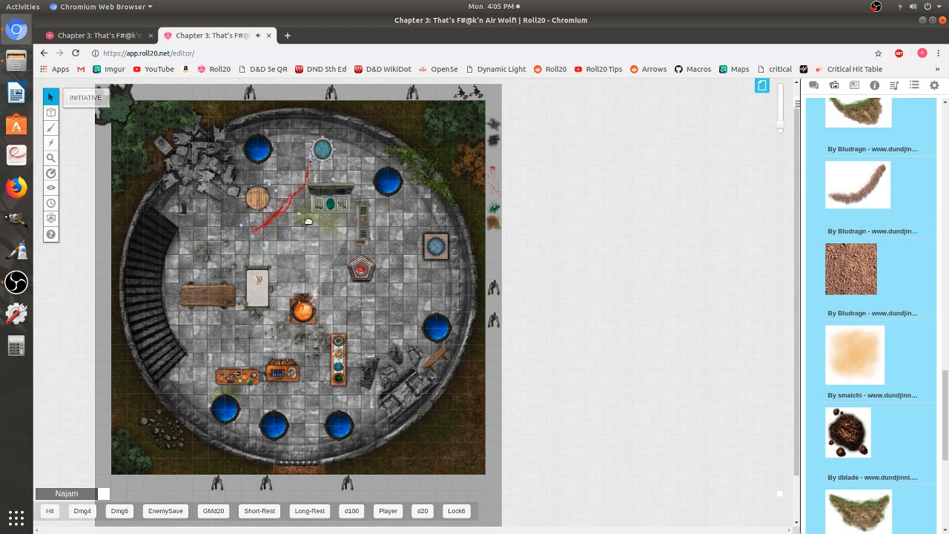
- Mark the smoke image beside the map's top-right corner as a drawing
{"action": "right_click", "coordinate": [495, 124]}
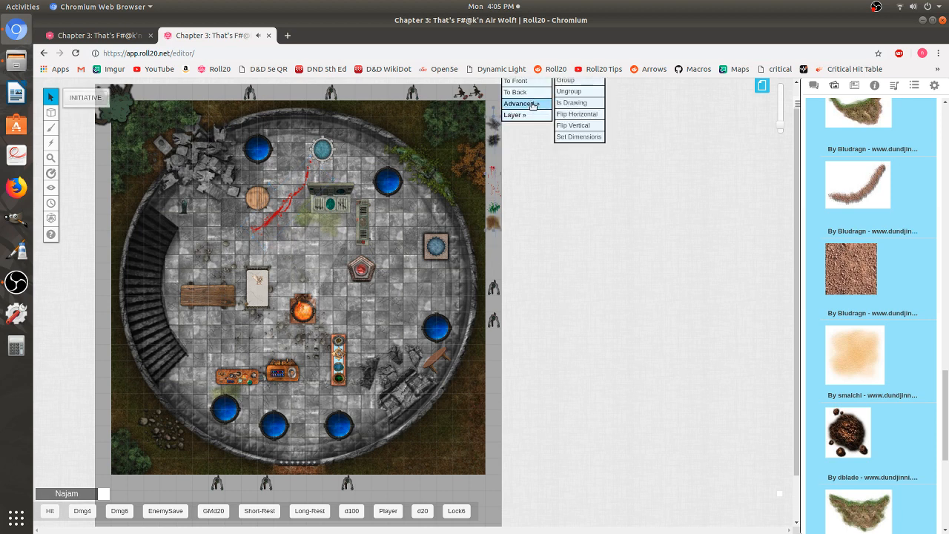
{"action": "mouse_move", "coordinate": [534, 103]}
{"action": "left_click", "coordinate": [586, 103]}
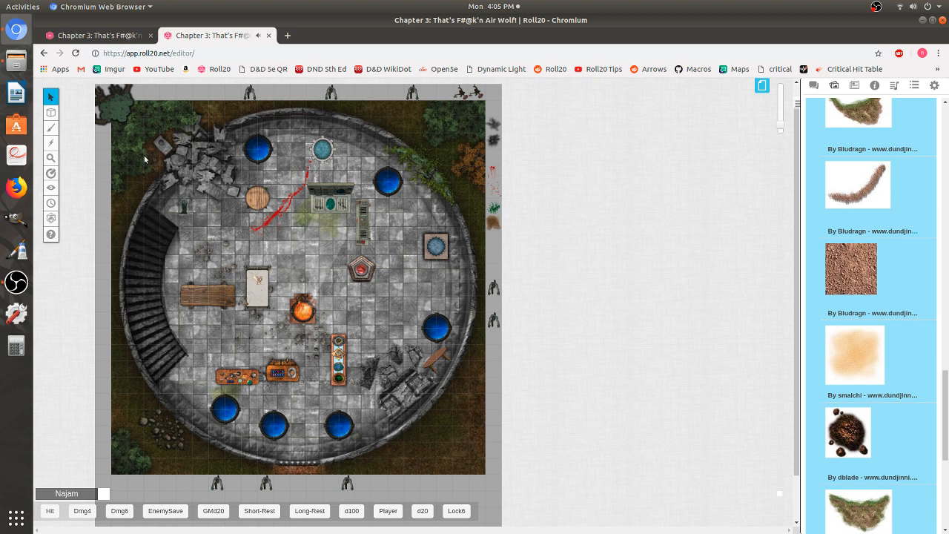
- Switch to the map layer, mark the bench and the paper sheet as drawings, and rotate them slightly askew
{"action": "mouse_move", "coordinate": [52, 113]}
{"action": "left_click", "coordinate": [94, 120]}
{"action": "right_click", "coordinate": [213, 297]}
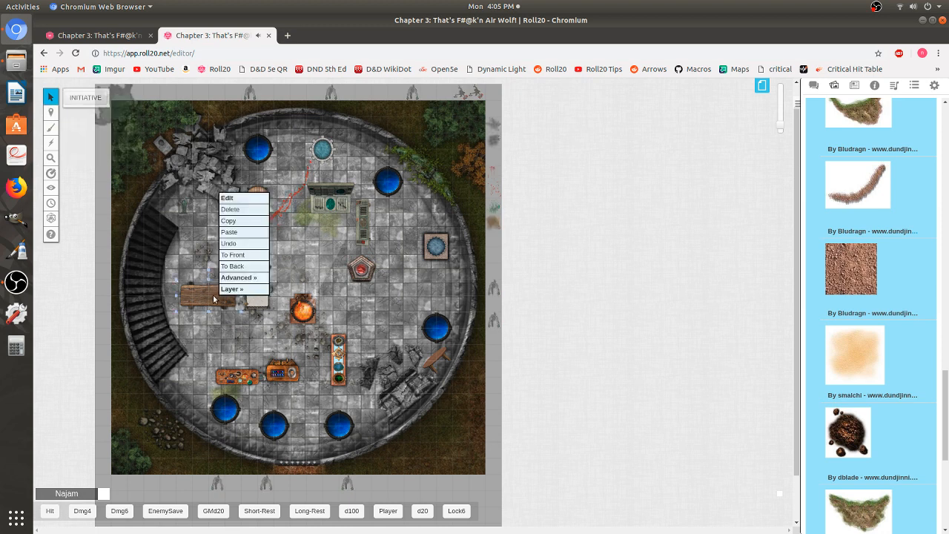
{"action": "mouse_move", "coordinate": [251, 279]}
{"action": "left_click", "coordinate": [293, 279]}
{"action": "right_click", "coordinate": [251, 303]}
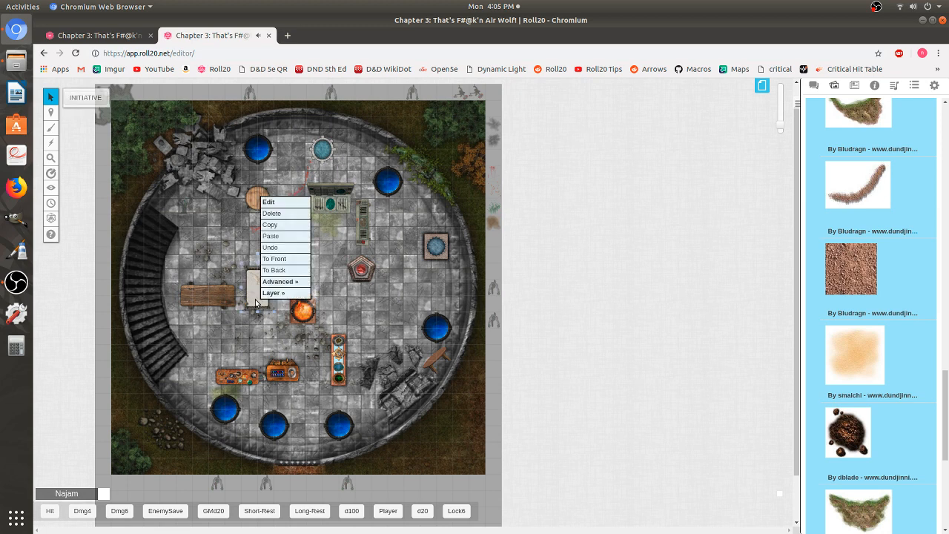
{"action": "mouse_move", "coordinate": [284, 283]}
{"action": "left_click", "coordinate": [335, 285]}
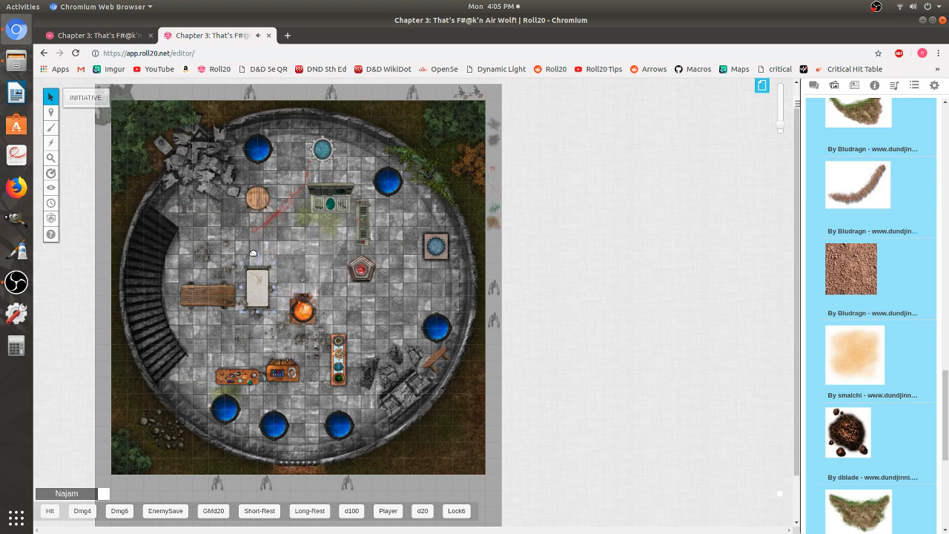
{"action": "left_click_drag", "start_coordinate": [261, 254], "coordinate": [268, 256]}
{"action": "left_click_drag", "start_coordinate": [209, 269], "coordinate": [205, 268]}
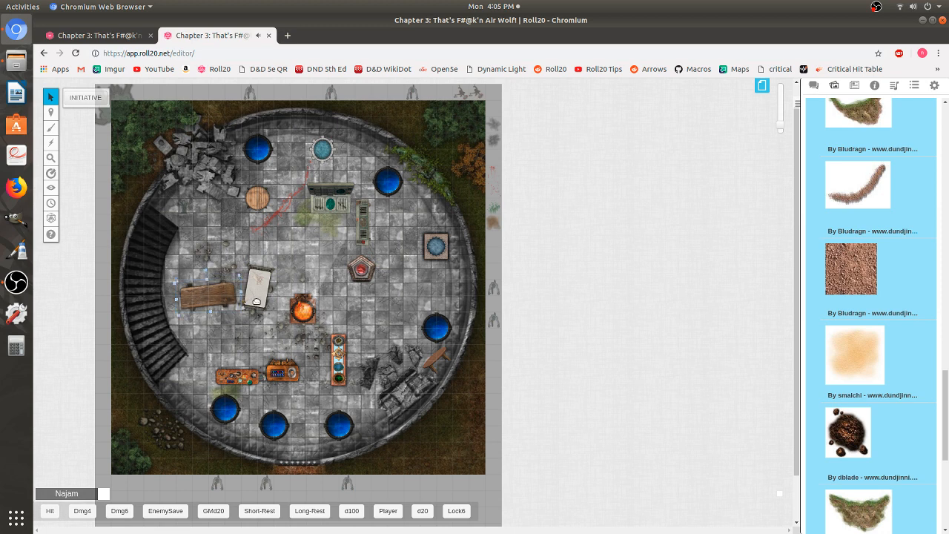
- Mark the brazier, the narrow shelf and the lower chest as drawings
{"action": "right_click", "coordinate": [313, 312]}
{"action": "mouse_move", "coordinate": [360, 294]}
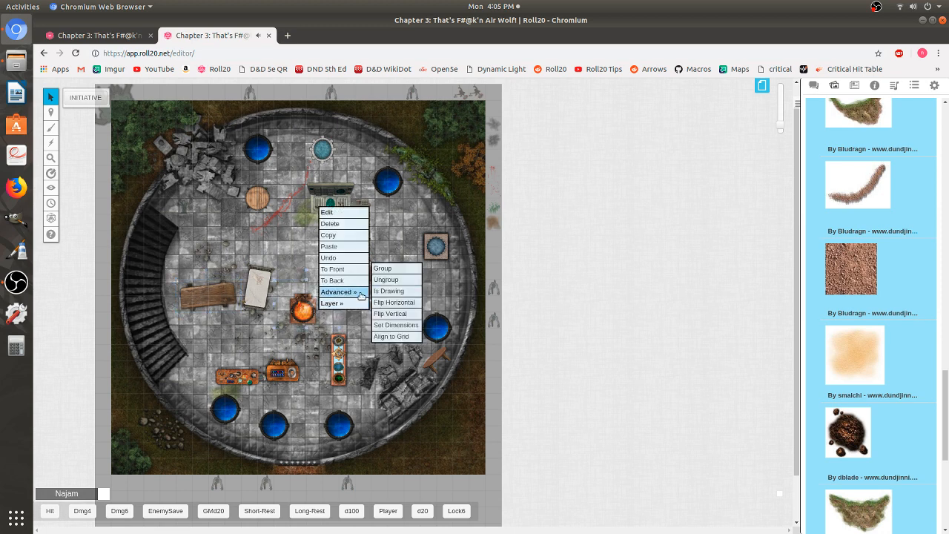
{"action": "left_click", "coordinate": [403, 293]}
{"action": "left_click", "coordinate": [317, 312]}
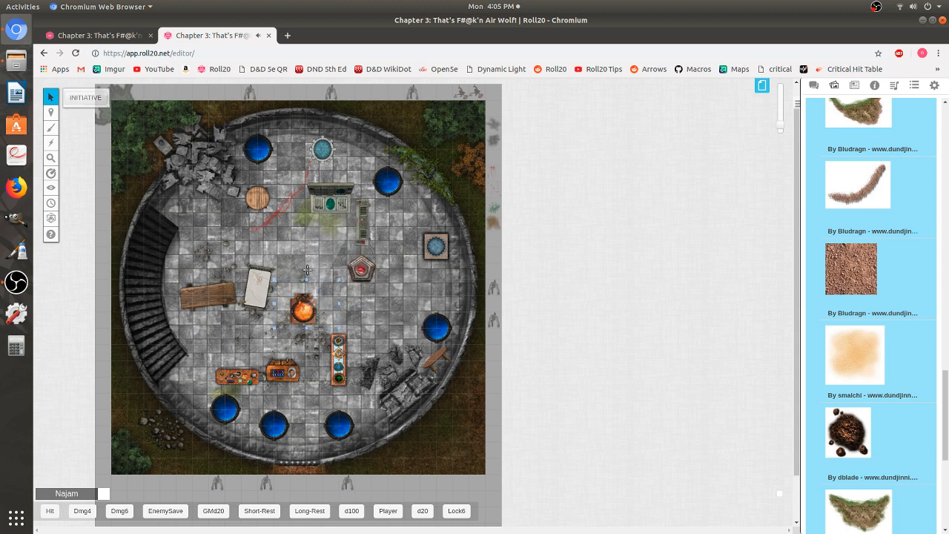
{"action": "left_click", "coordinate": [315, 275]}
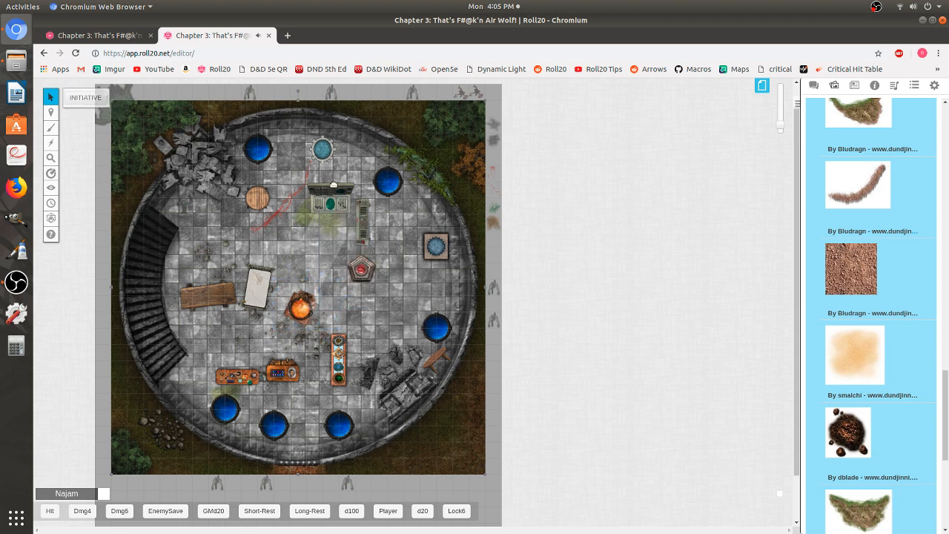
{"action": "right_click", "coordinate": [365, 227]}
{"action": "mouse_move", "coordinate": [396, 212]}
{"action": "left_click", "coordinate": [447, 211]}
{"action": "left_click", "coordinate": [361, 220]}
{"action": "right_click", "coordinate": [288, 373]}
{"action": "mouse_move", "coordinate": [331, 356]}
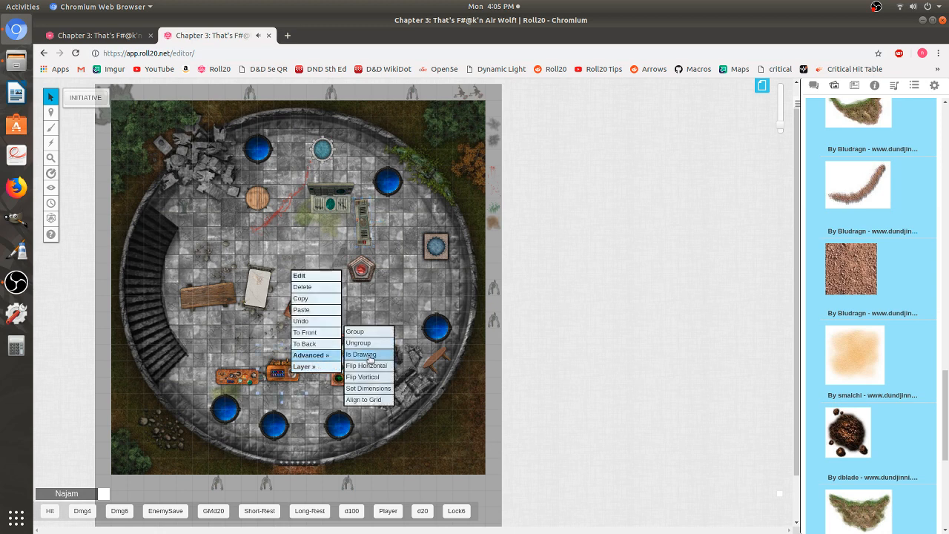
{"action": "left_click", "coordinate": [369, 357]}
{"action": "left_click", "coordinate": [300, 366]}
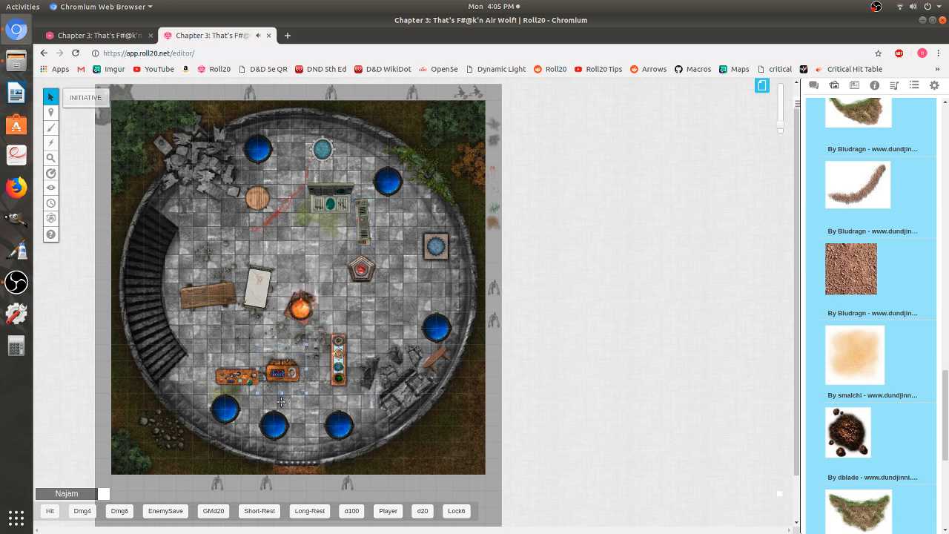
- Switch to the objects and tokens layer and reposition the blood streak onto the stairs
{"action": "mouse_move", "coordinate": [50, 112]}
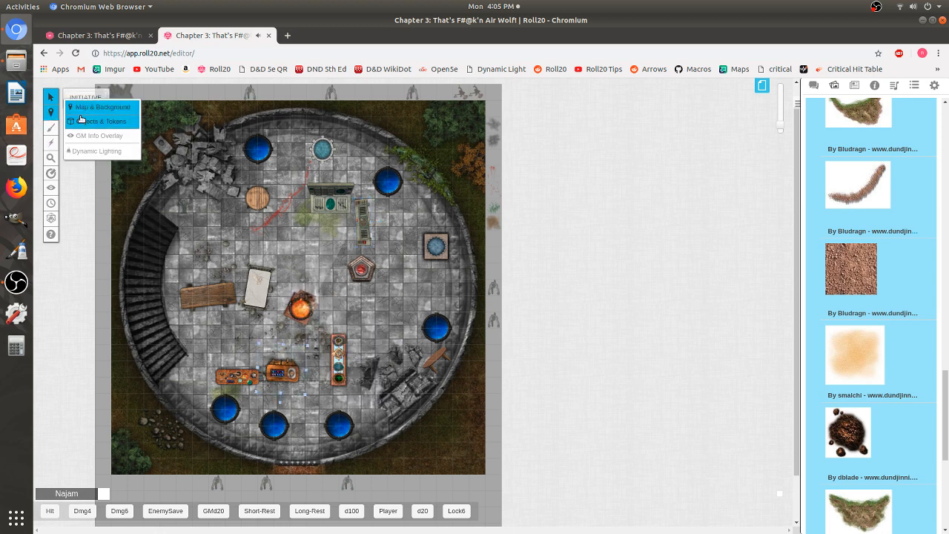
{"action": "left_click", "coordinate": [82, 121]}
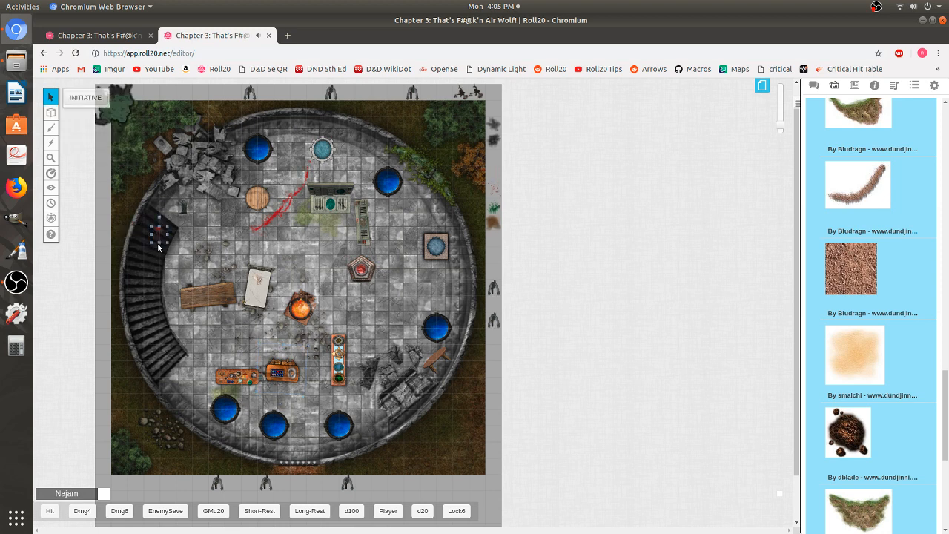
{"action": "left_click_drag", "start_coordinate": [157, 243], "coordinate": [155, 290]}
{"action": "mouse_move", "coordinate": [159, 217]}
{"action": "left_mouse_down"}
{"action": "mouse_move", "coordinate": [175, 224]}
{"action": "mouse_move", "coordinate": [158, 236]}
{"action": "left_mouse_up"}
- Paste copies of the green slime splatter onto the barrel, brazier, bench, paper sheet and stairs
{"action": "left_click", "coordinate": [298, 253]}
{"action": "left_click", "coordinate": [287, 158]}
{"action": "left_click_drag", "start_coordinate": [265, 193], "coordinate": [268, 195]}
{"action": "left_click", "coordinate": [427, 237]}
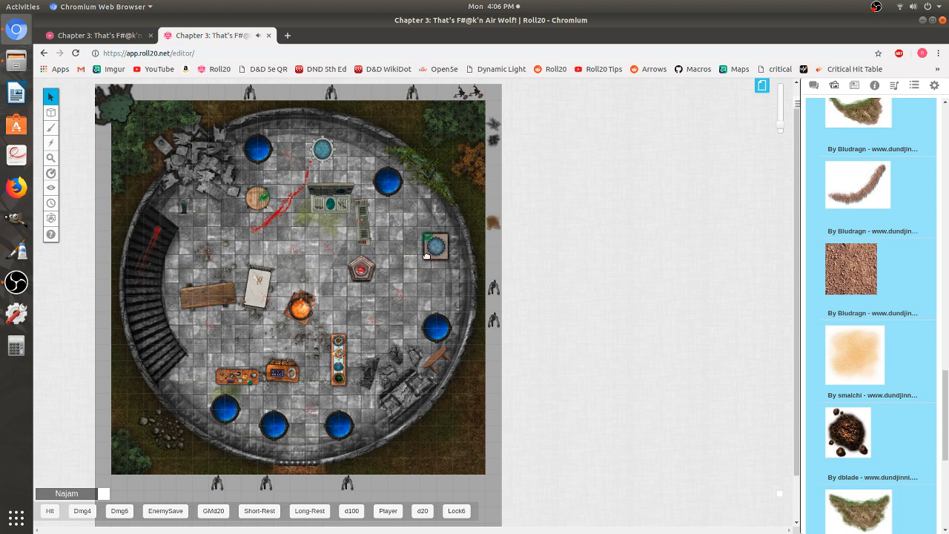
{"action": "key", "text": "ctrl+v"}
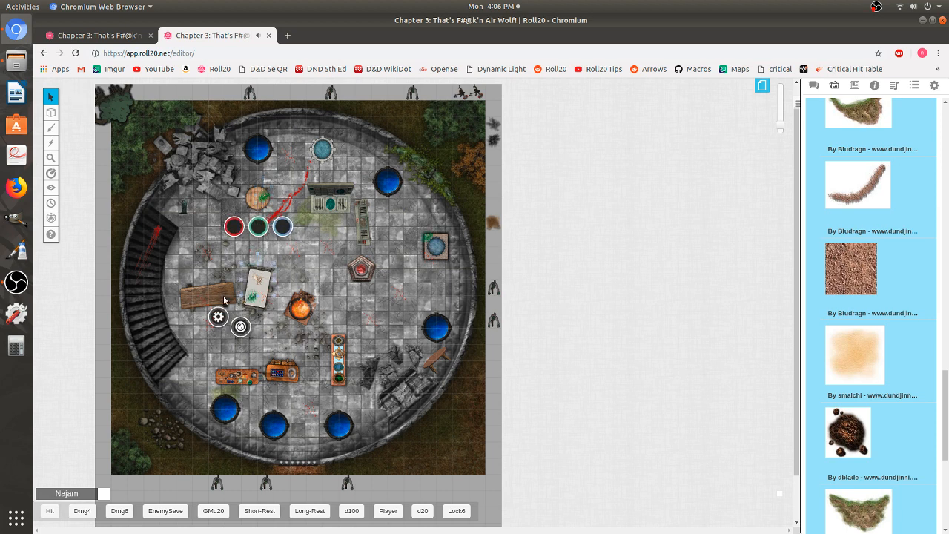
{"action": "left_click", "coordinate": [209, 291]}
{"action": "key", "text": "ctrl+v"}
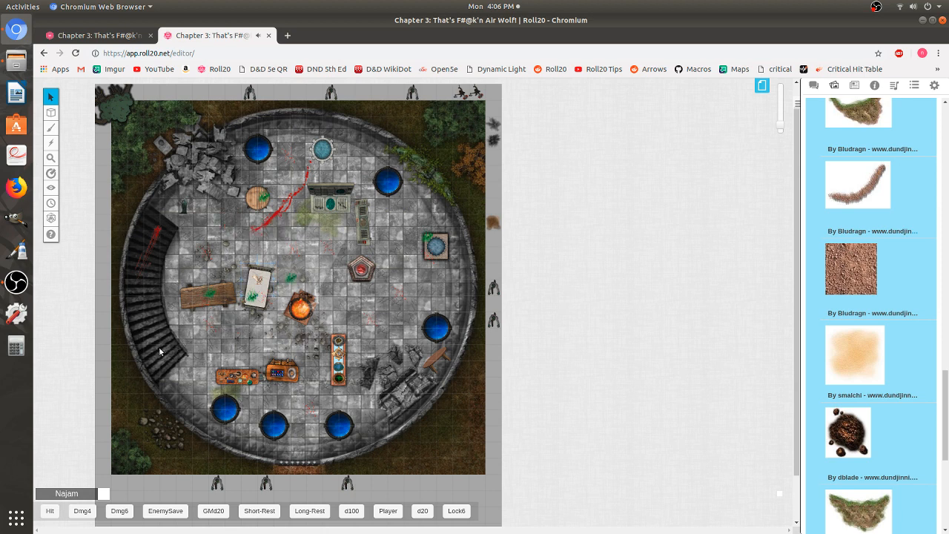
{"action": "key", "text": "ctrl+v"}
{"action": "left_click_drag", "start_coordinate": [493, 221], "coordinate": [158, 324]}
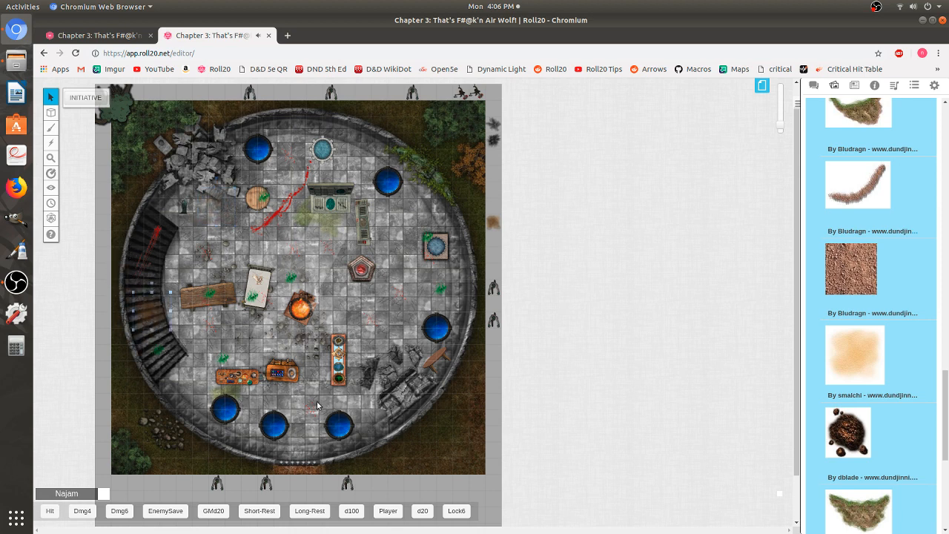
{"action": "key", "text": "ctrl+v"}
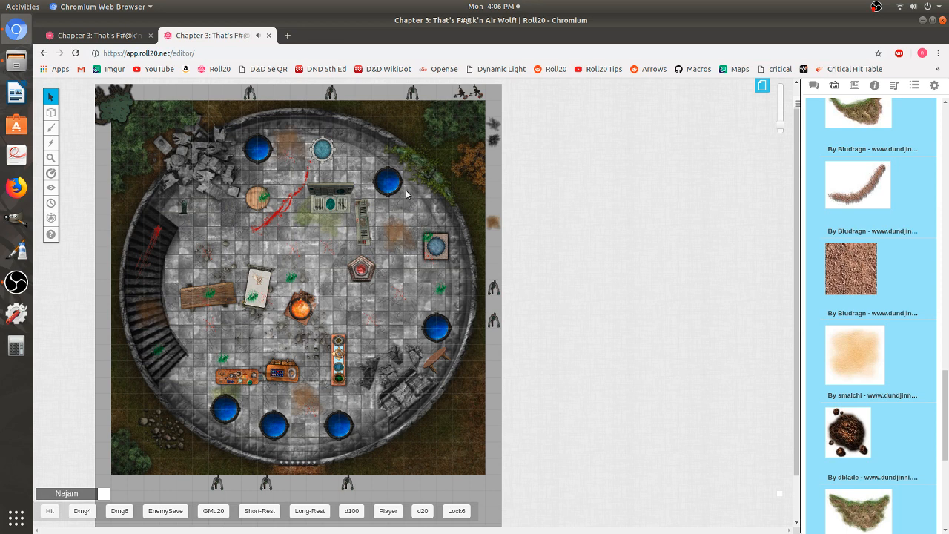
- Delete the dirt image lying beside the map's right edge
{"action": "right_click", "coordinate": [489, 224]}
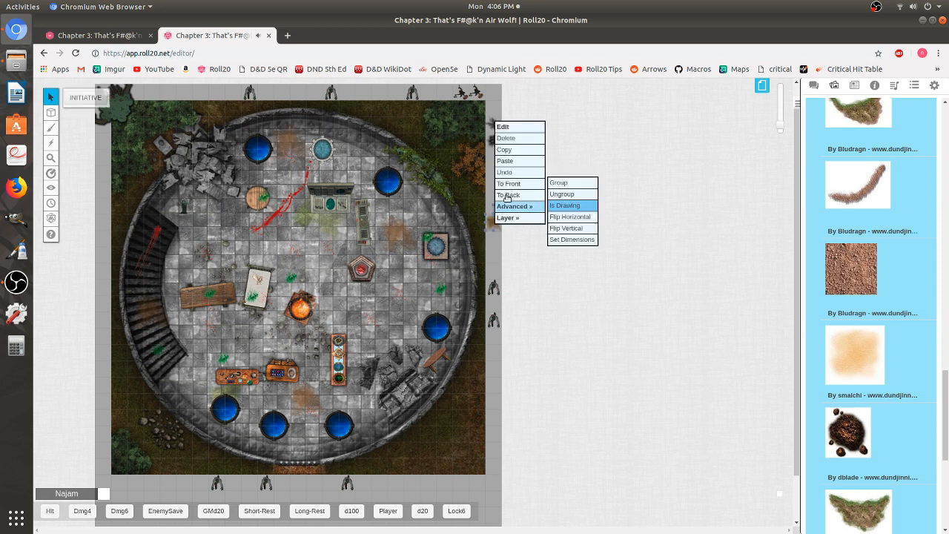
{"action": "left_click", "coordinate": [512, 139]}
{"action": "left_click_drag", "start_coordinate": [331, 176], "coordinate": [351, 161]}
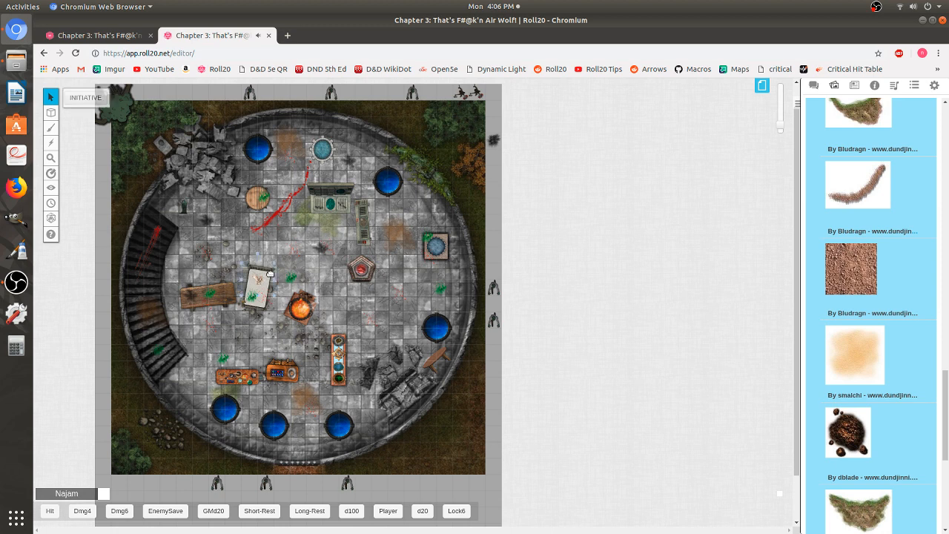
- Paste several dark stains scattered across the tower floor
{"action": "left_click", "coordinate": [270, 281]}
{"action": "key", "text": "ctrl+v"}
{"action": "key", "text": "ctrl+v"}
{"action": "key", "text": "ctrl+v"}
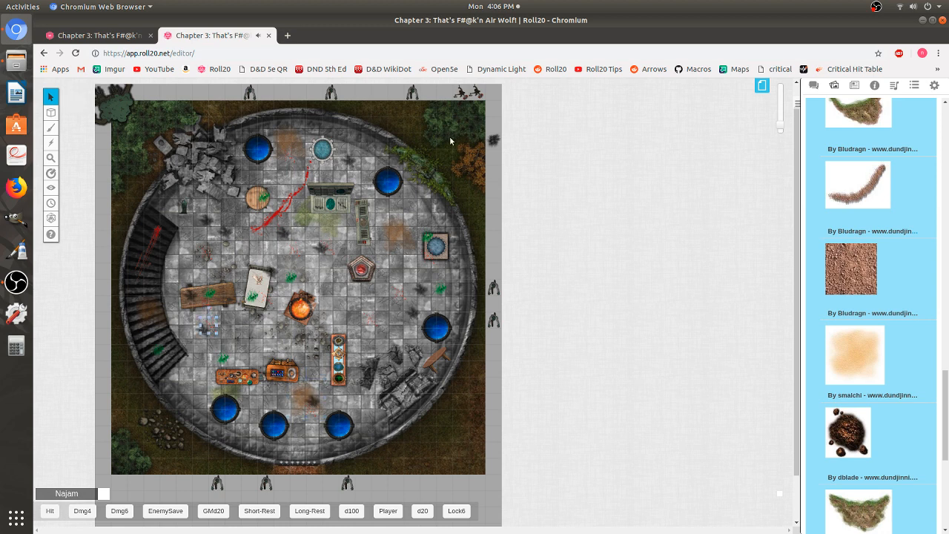
{"action": "key", "text": "ctrl+v"}
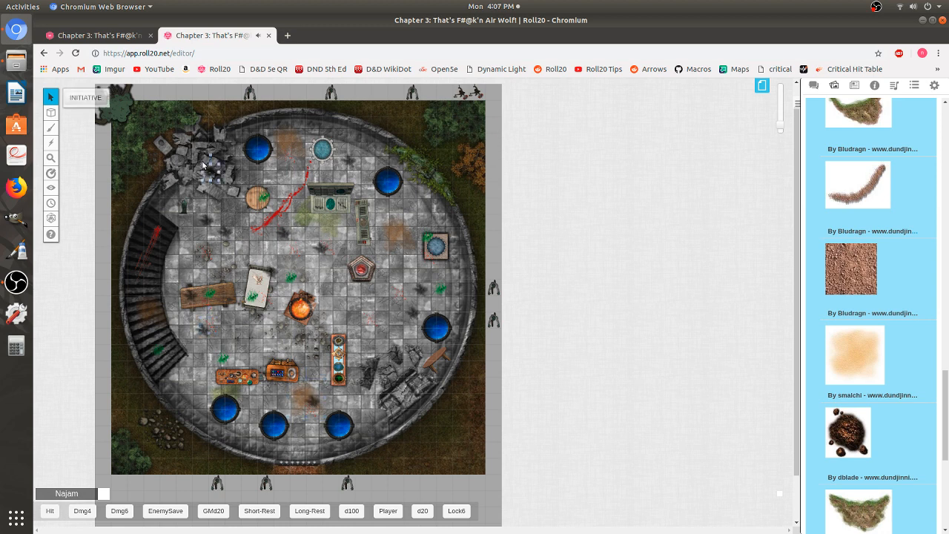
- Place dark smoke patches over the rubble heaps in the top-left and bottom-right of the tower
{"action": "left_click_drag", "start_coordinate": [206, 167], "coordinate": [148, 139]}
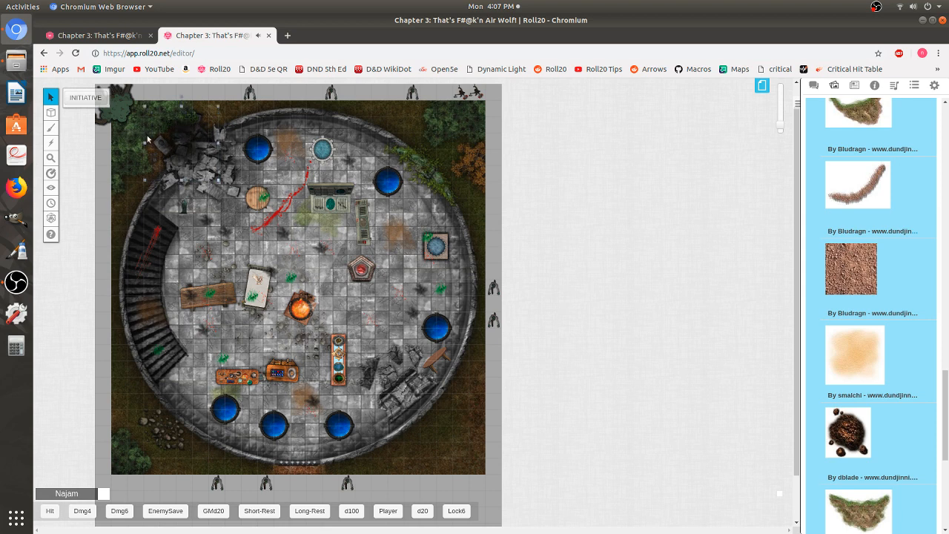
{"action": "left_click_drag", "start_coordinate": [195, 164], "coordinate": [194, 170]}
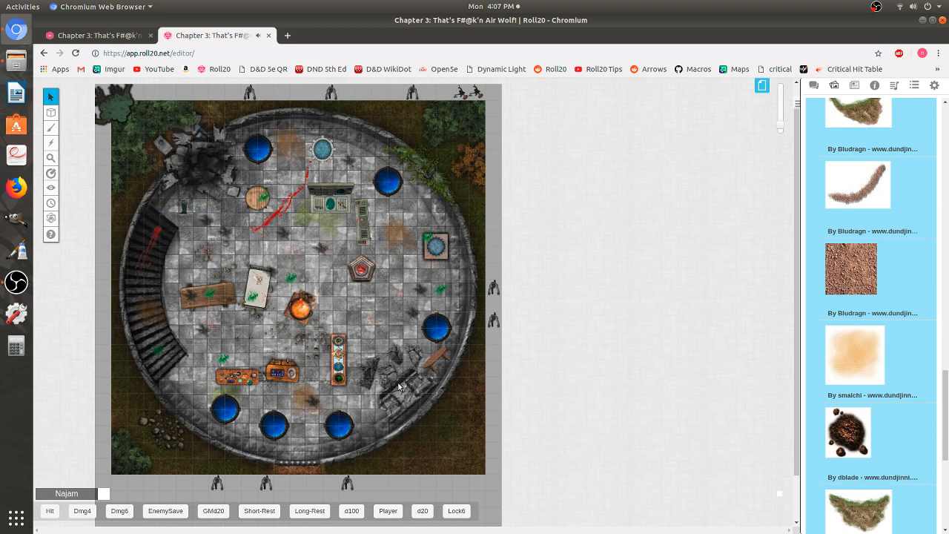
{"action": "key", "text": "ctrl+v"}
{"action": "left_click_drag", "start_coordinate": [401, 394], "coordinate": [396, 399]}
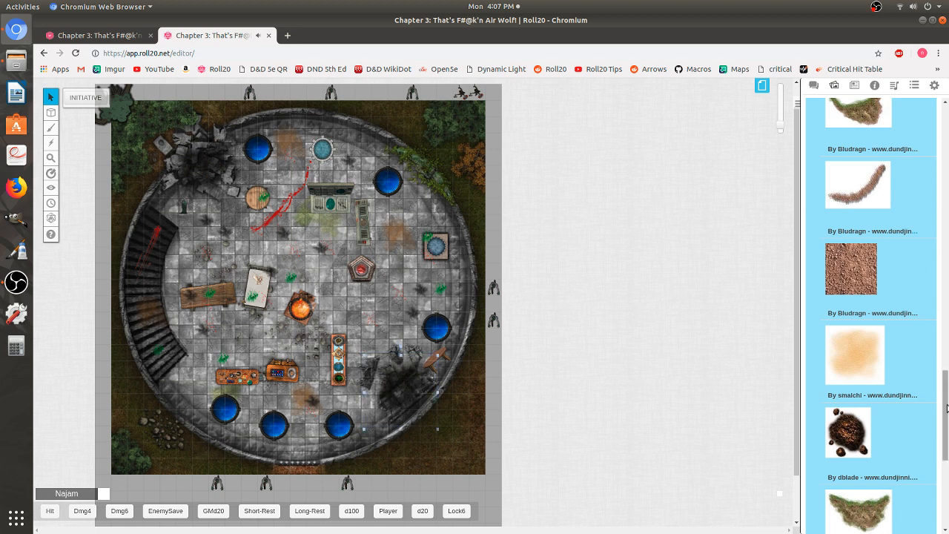
- Search the art library for crystals and place a purple crystal on the top-left rubble
{"action": "scroll", "coordinate": [938, 261], "scroll_direction": "up", "scroll_amount": 10}
{"action": "left_click", "coordinate": [842, 130]}
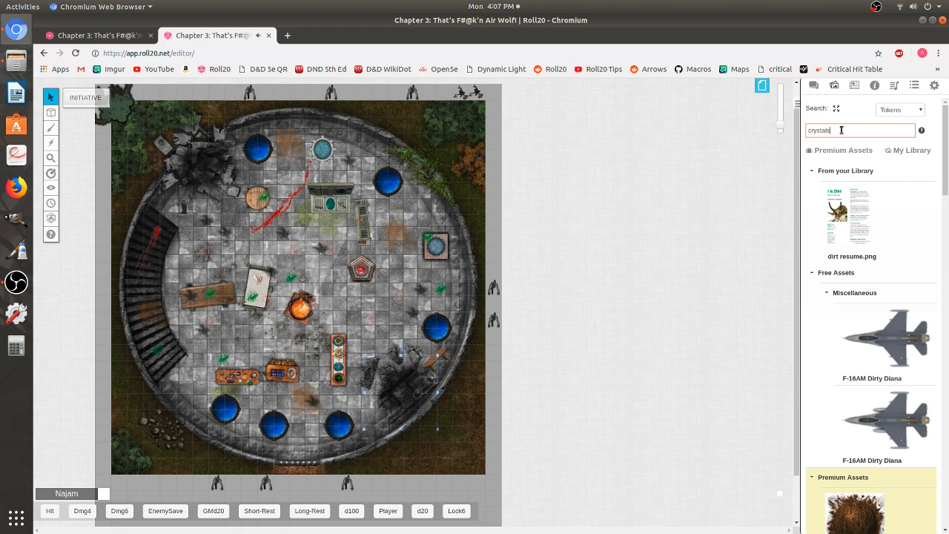
{"action": "type", "text": "crystals"}
{"action": "key", "text": "Return"}
{"action": "scroll", "coordinate": [871, 218], "scroll_direction": "down", "scroll_amount": 10}
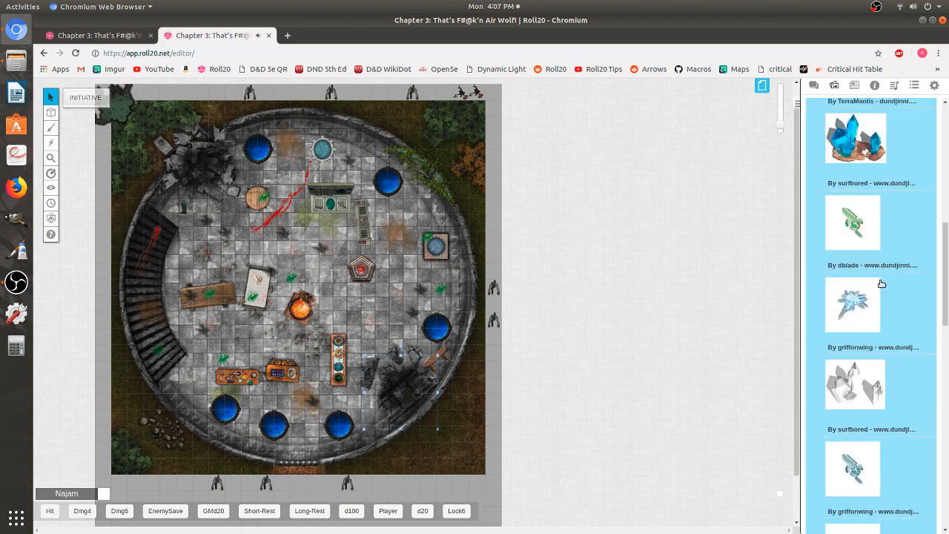
{"action": "left_click_drag", "start_coordinate": [332, 260], "coordinate": [217, 154]}
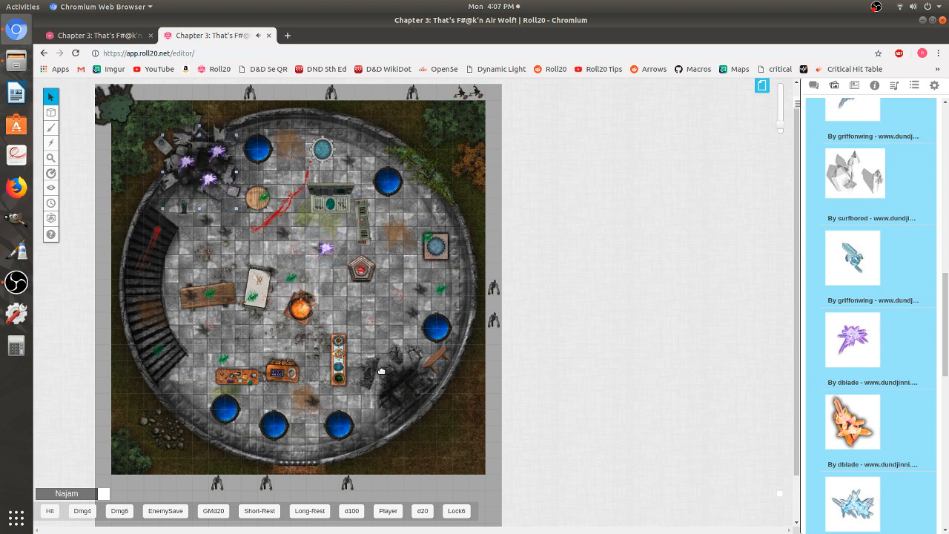
- Paste more purple crystals onto the floor and the bottom-right rubble heap
{"action": "key", "text": "ctrl+v"}
{"action": "key", "text": "ctrl+v"}
{"action": "key", "text": "ctrl+v"}
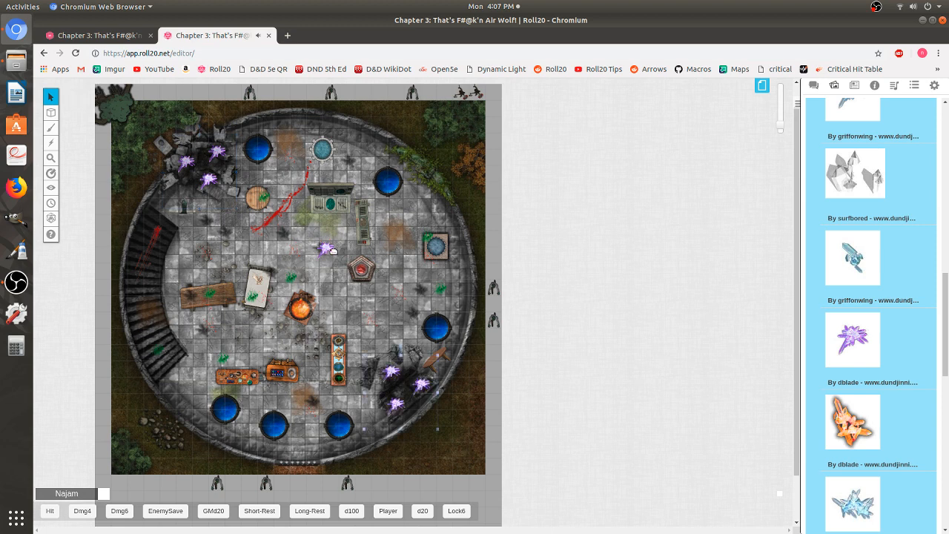
- Delete the purple crystal near the pentagon altar
{"action": "left_click", "coordinate": [325, 248]}
{"action": "right_click", "coordinate": [325, 248]}
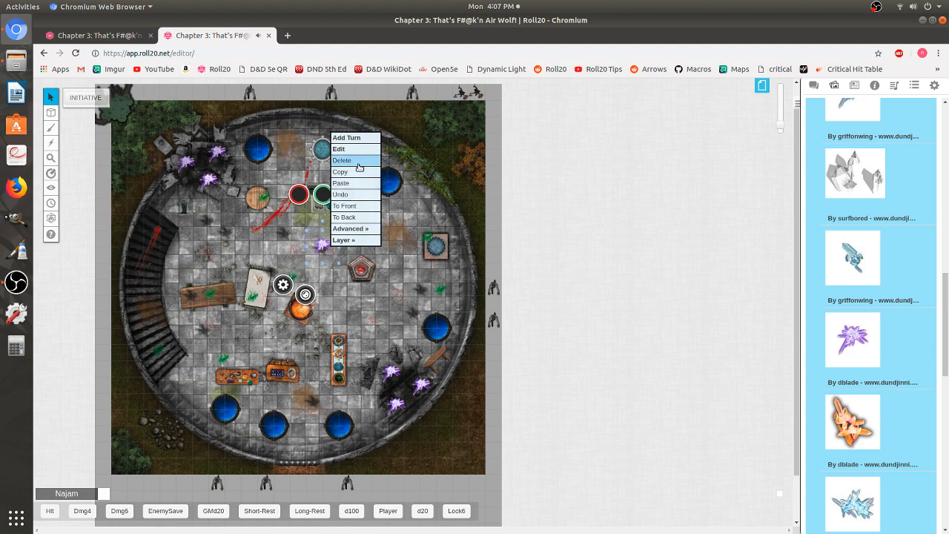
{"action": "left_click", "coordinate": [360, 167]}
- Drag the Testing character from the journal onto the bottom of the stairs
{"action": "left_click_drag", "start_coordinate": [947, 336], "coordinate": [947, 156]}
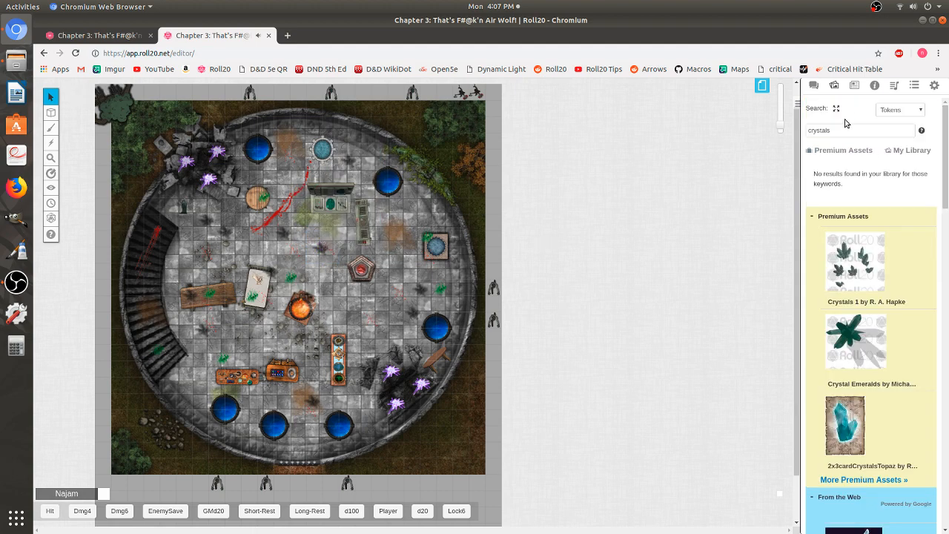
{"action": "left_click", "coordinate": [855, 86]}
{"action": "left_click_drag", "start_coordinate": [834, 383], "coordinate": [162, 369]}
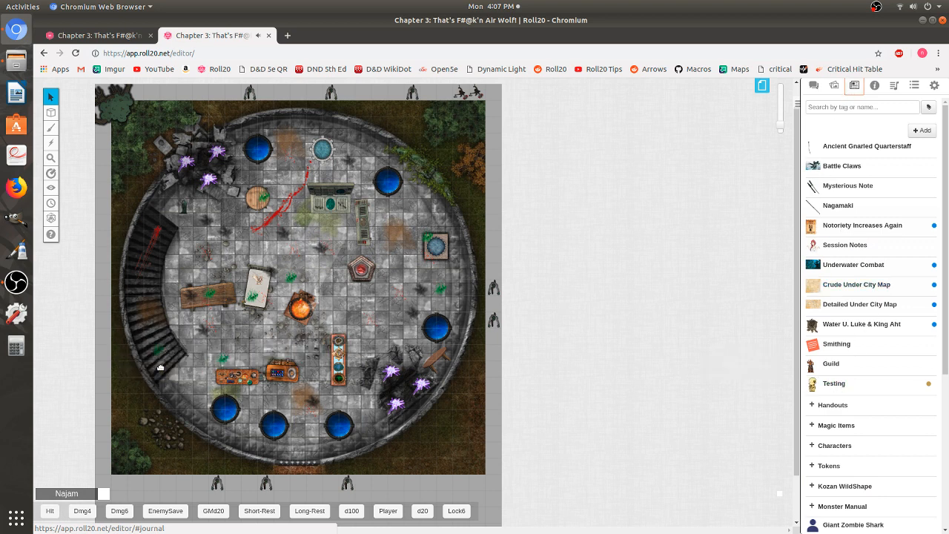
- Rejoin the game as a player to test the page's lighting
{"action": "left_click", "coordinate": [834, 86]}
{"action": "left_click", "coordinate": [813, 86]}
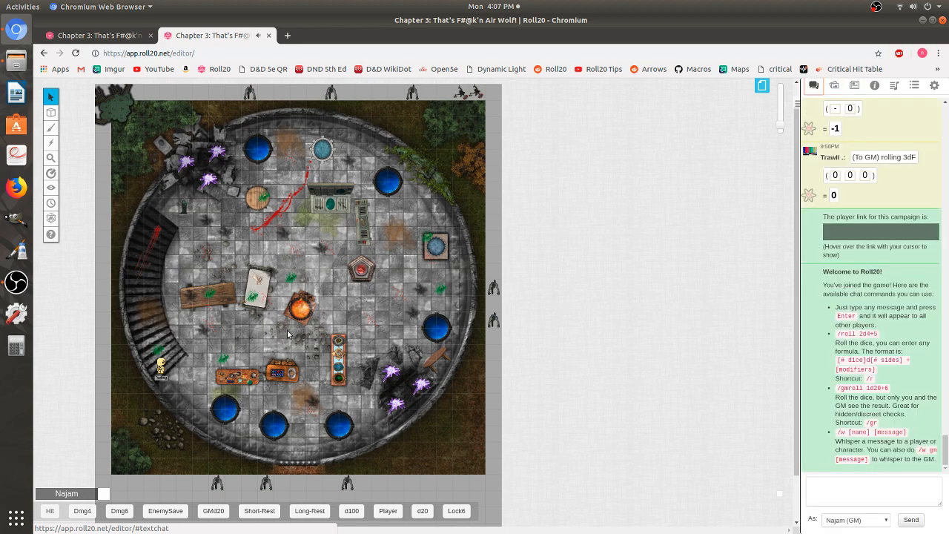
{"action": "left_click", "coordinate": [763, 86]}
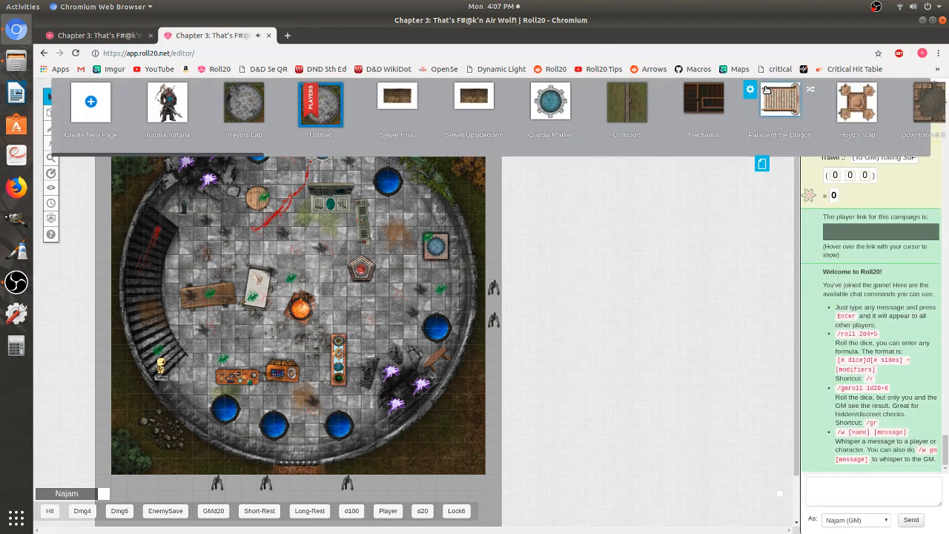
{"action": "left_click", "coordinate": [761, 162]}
{"action": "left_click", "coordinate": [934, 86]}
{"action": "left_click", "coordinate": [910, 108]}
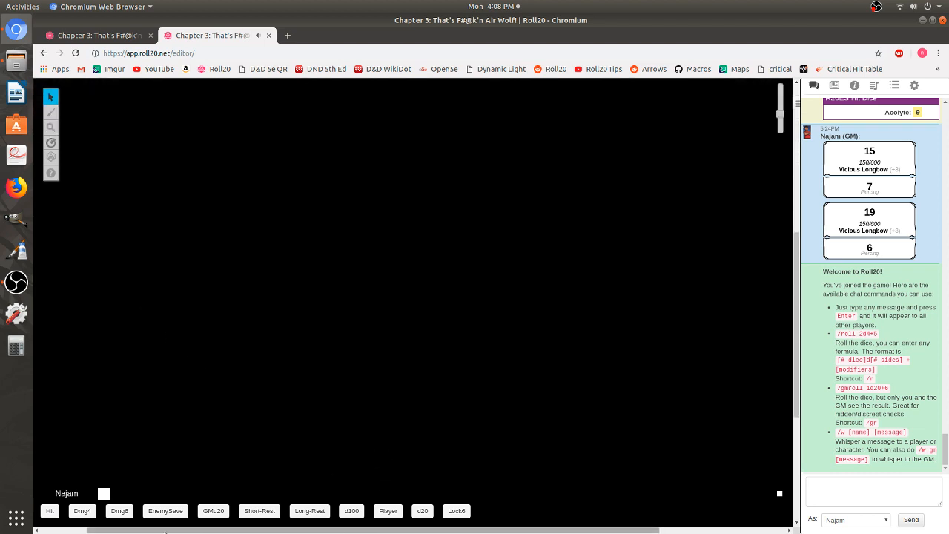
- Move the Testing token up the stairs to check its vision
{"action": "left_click_drag", "start_coordinate": [102, 532], "coordinate": [72, 532]}
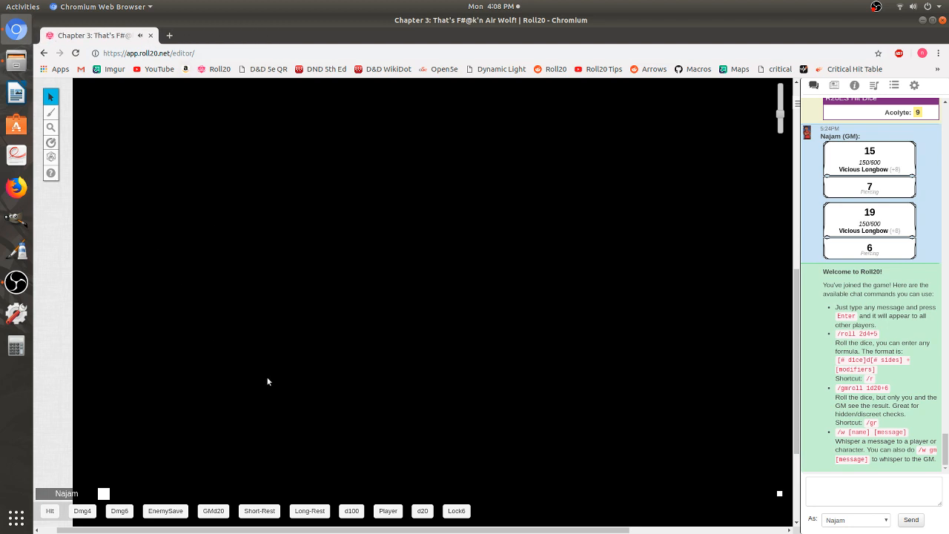
{"action": "scroll", "coordinate": [215, 351], "scroll_direction": "down", "scroll_amount": 2}
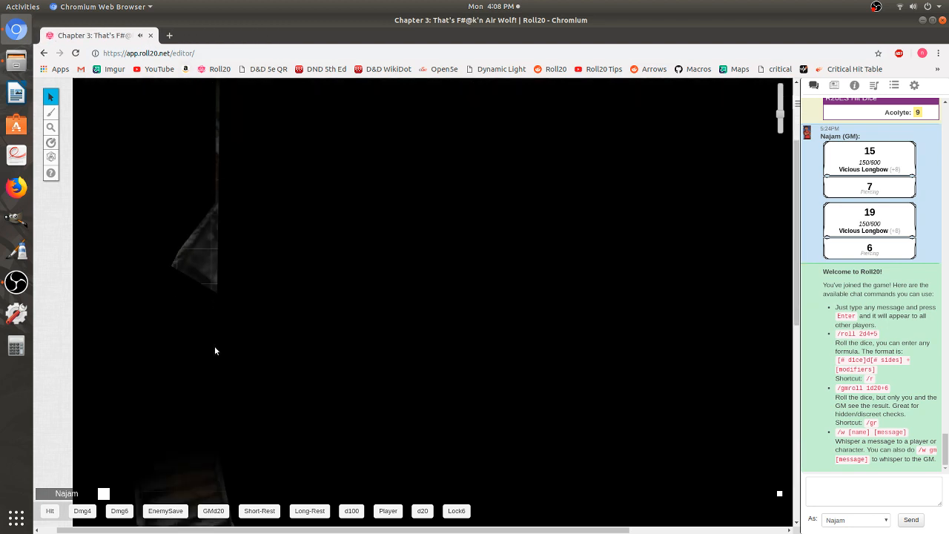
{"action": "scroll", "coordinate": [216, 351], "scroll_direction": "down", "scroll_amount": 3}
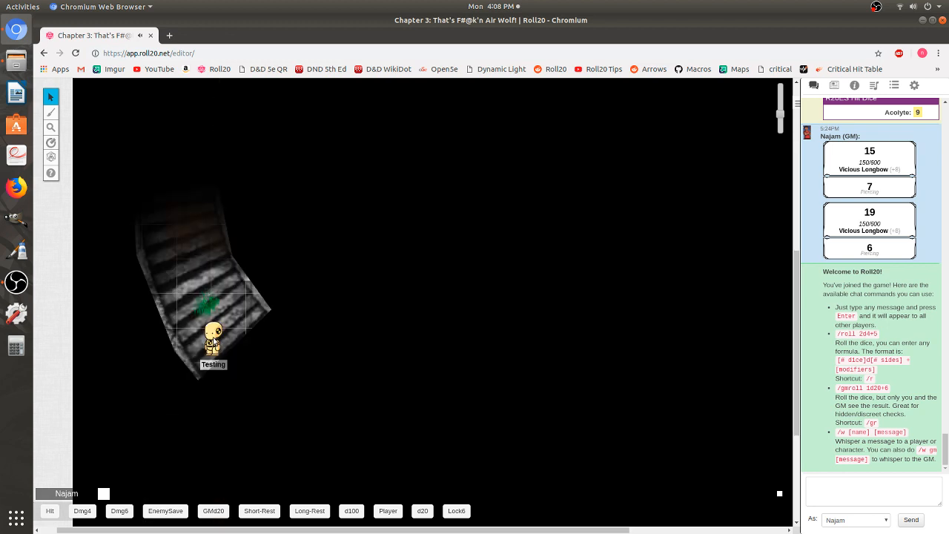
{"action": "left_click", "coordinate": [212, 339]}
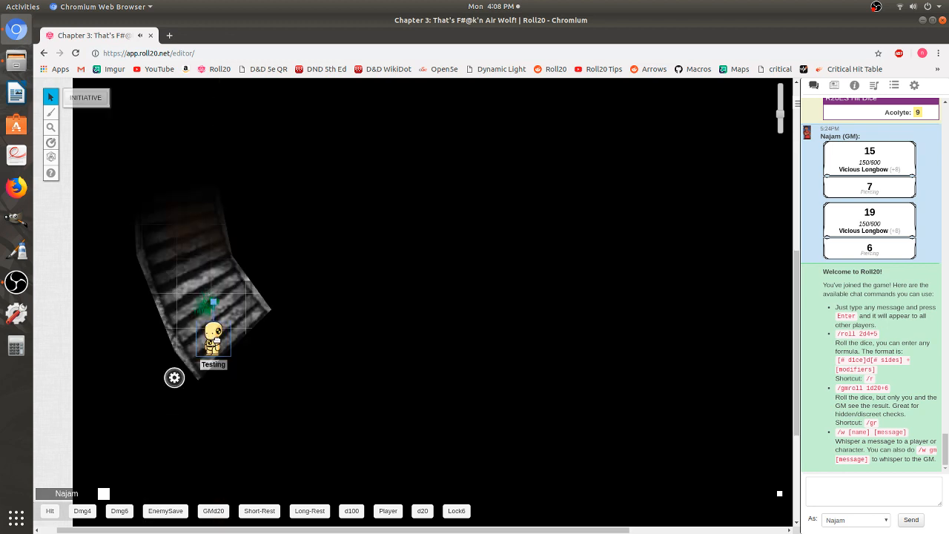
{"action": "left_click_drag", "start_coordinate": [213, 340], "coordinate": [188, 245]}
{"action": "scroll", "coordinate": [212, 336], "scroll_direction": "up", "scroll_amount": 1}
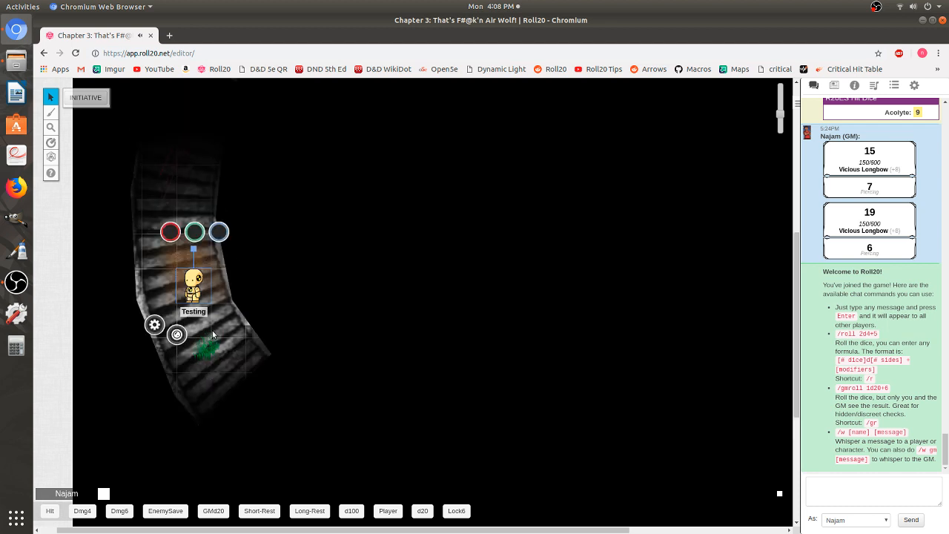
- Step the Testing token up the stairs and into the tower room beside the crystals
{"action": "key", "text": "Up"}
{"action": "key", "text": "Up"}
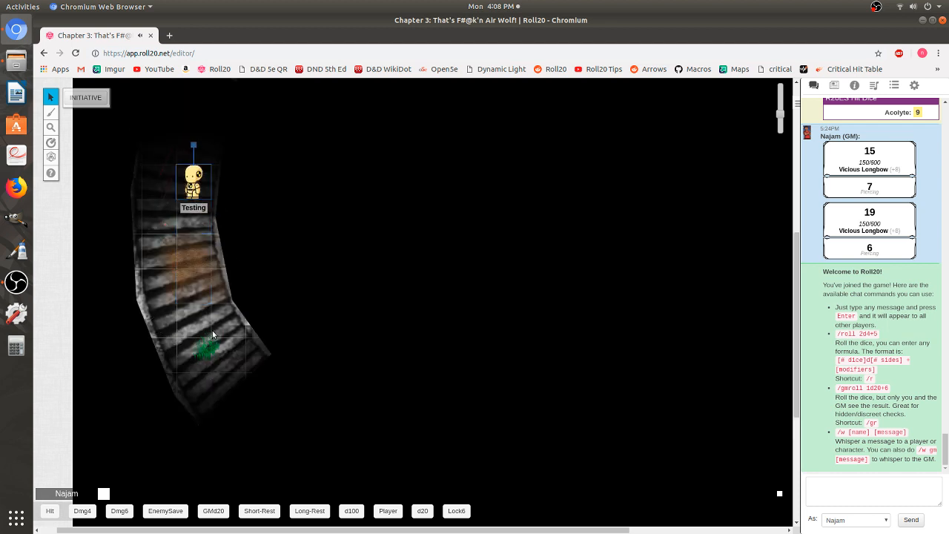
{"action": "key", "text": "Up"}
{"action": "key", "text": "Up"}
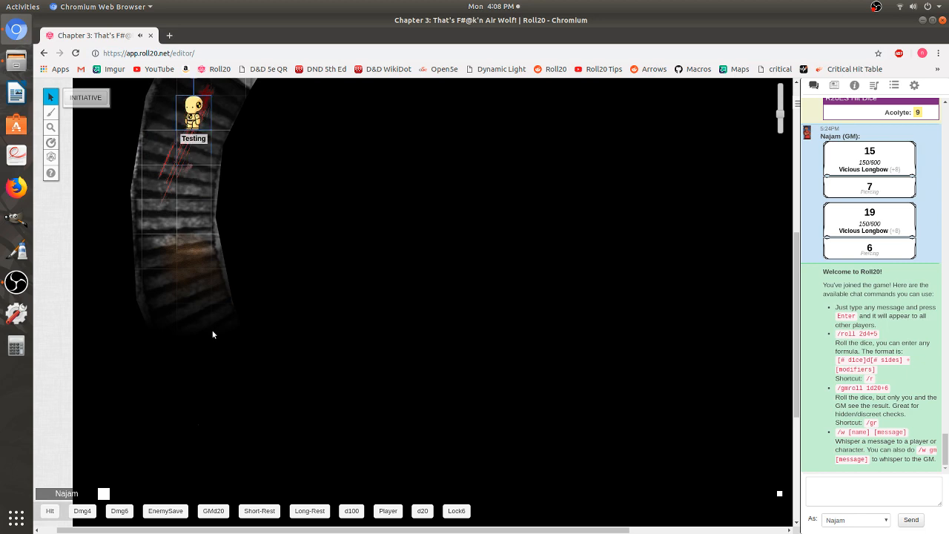
{"action": "scroll", "coordinate": [239, 334], "scroll_direction": "up", "scroll_amount": 3}
{"action": "scroll", "coordinate": [241, 339], "scroll_direction": "down", "scroll_amount": 3}
{"action": "scroll", "coordinate": [252, 348], "scroll_direction": "up", "scroll_amount": 3}
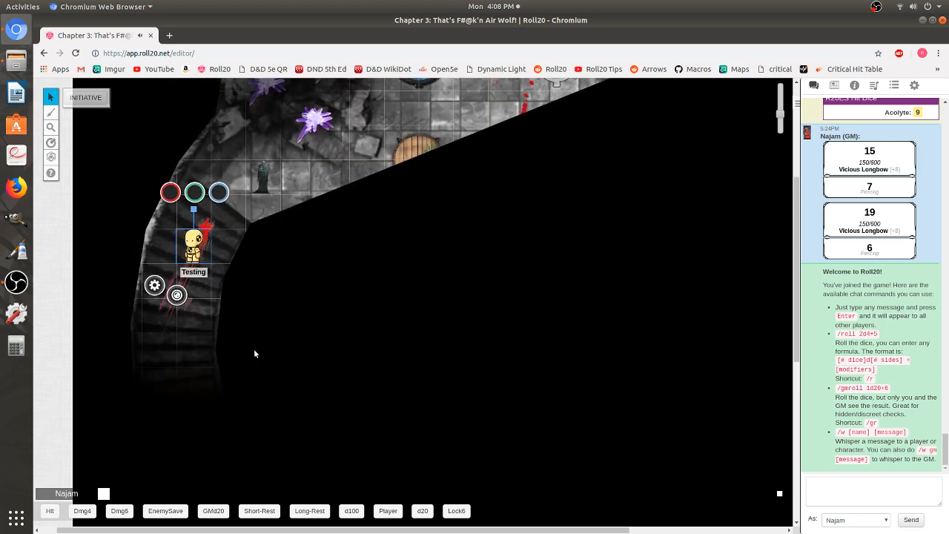
{"action": "scroll", "coordinate": [273, 352], "scroll_direction": "up", "scroll_amount": 2}
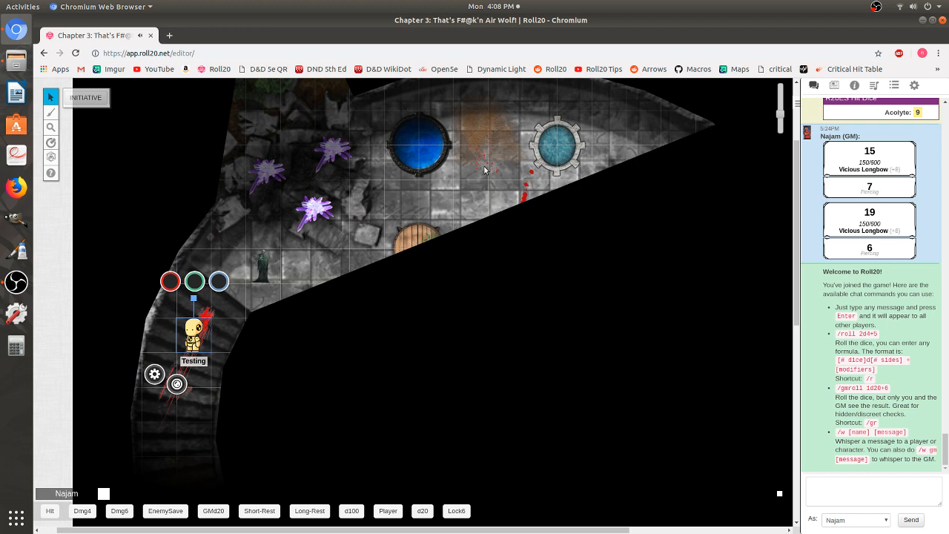
{"action": "key", "text": "Up"}
{"action": "key", "text": "Up"}
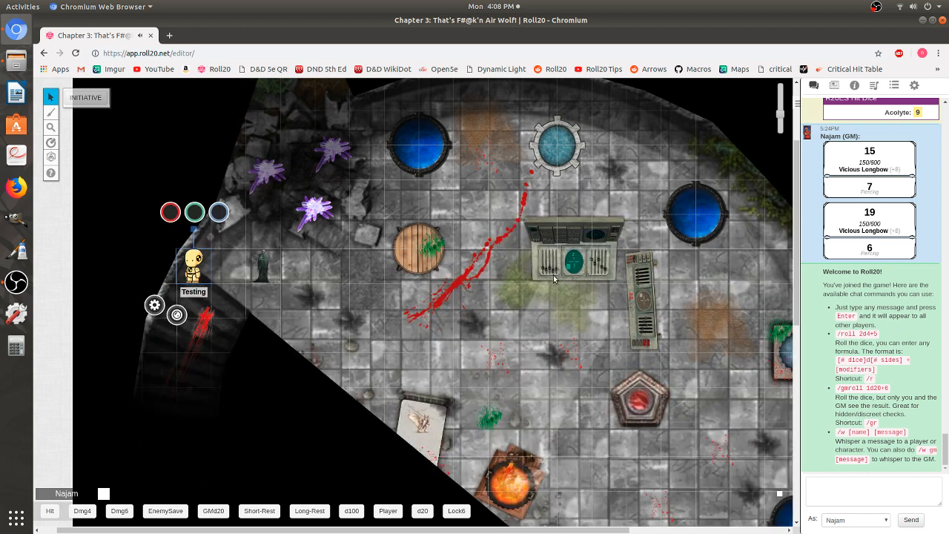
{"action": "key", "text": "Right"}
{"action": "key", "text": "Right"}
{"action": "key", "text": "Right"}
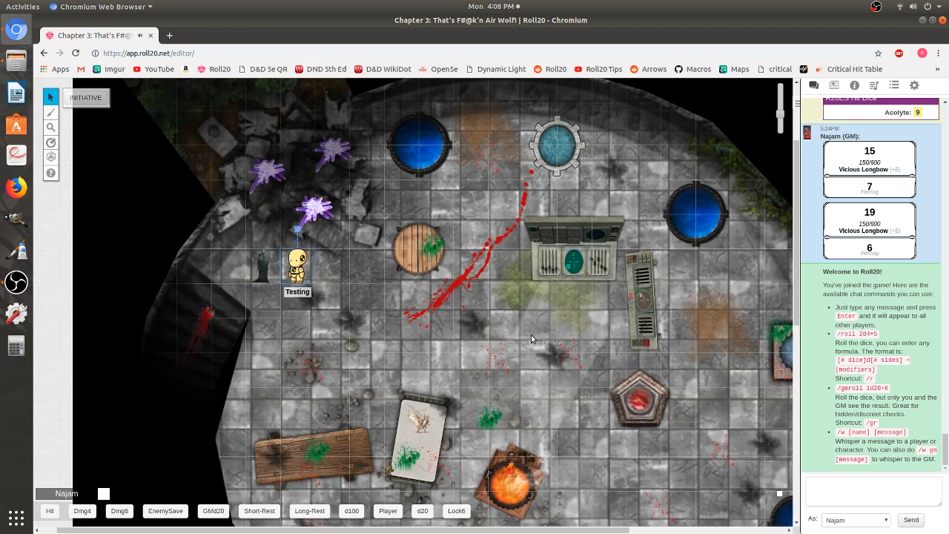
- Step the Testing token one square right, three up and one left into the crystals beside the rubble
{"action": "key", "text": "Right"}
{"action": "scroll", "coordinate": [530, 334], "scroll_direction": "down", "scroll_amount": 2}
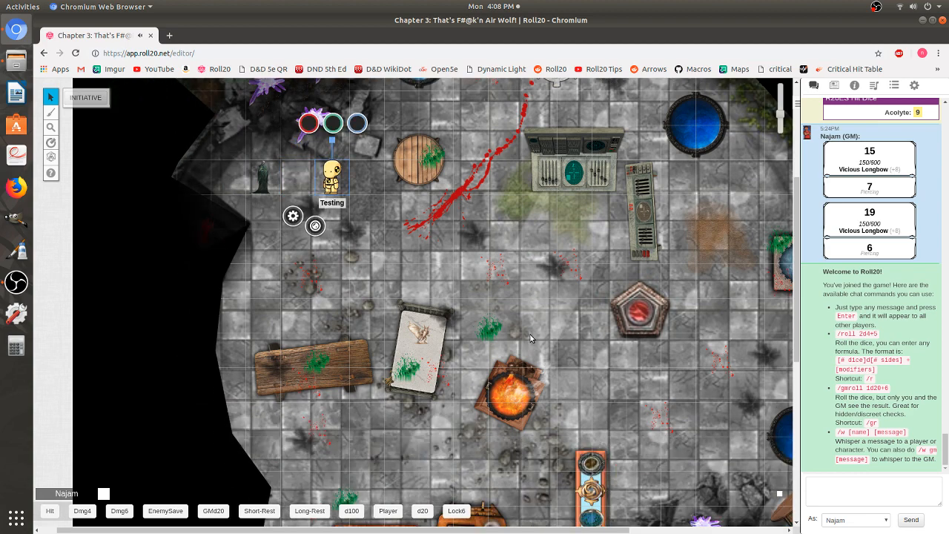
{"action": "scroll", "coordinate": [530, 337], "scroll_direction": "down", "scroll_amount": 4}
{"action": "scroll", "coordinate": [531, 337], "scroll_direction": "up", "scroll_amount": 3}
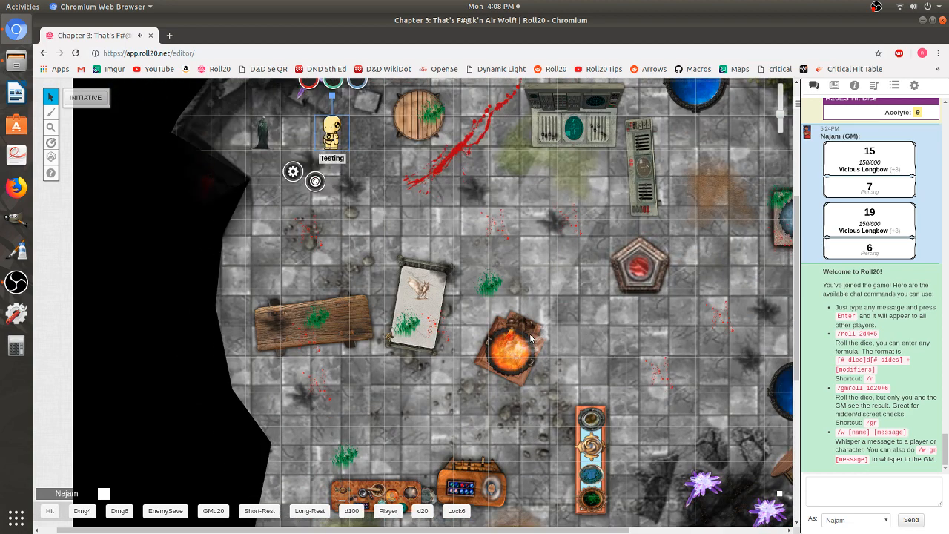
{"action": "scroll", "coordinate": [530, 337], "scroll_direction": "up", "scroll_amount": 4}
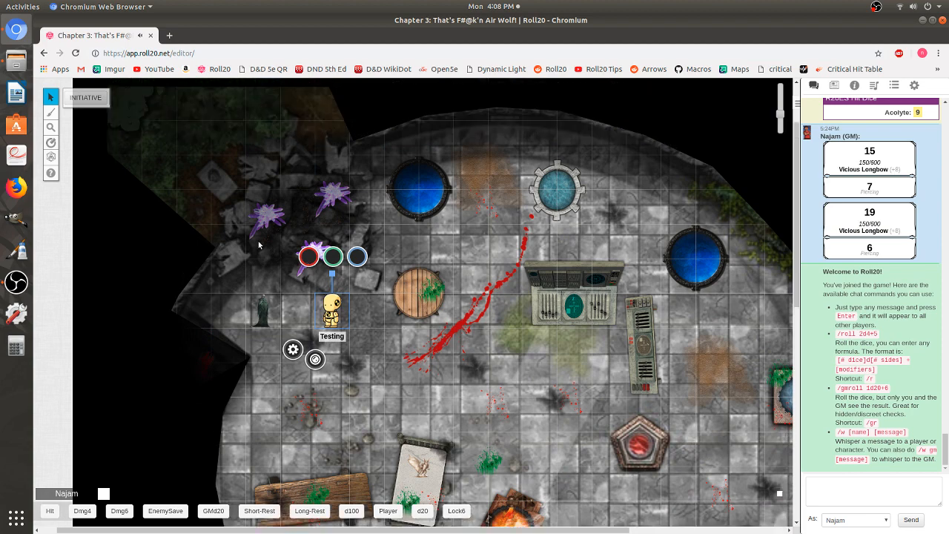
{"action": "key", "text": "Up"}
{"action": "key", "text": "Up"}
{"action": "key", "text": "Up"}
{"action": "key", "text": "Left"}
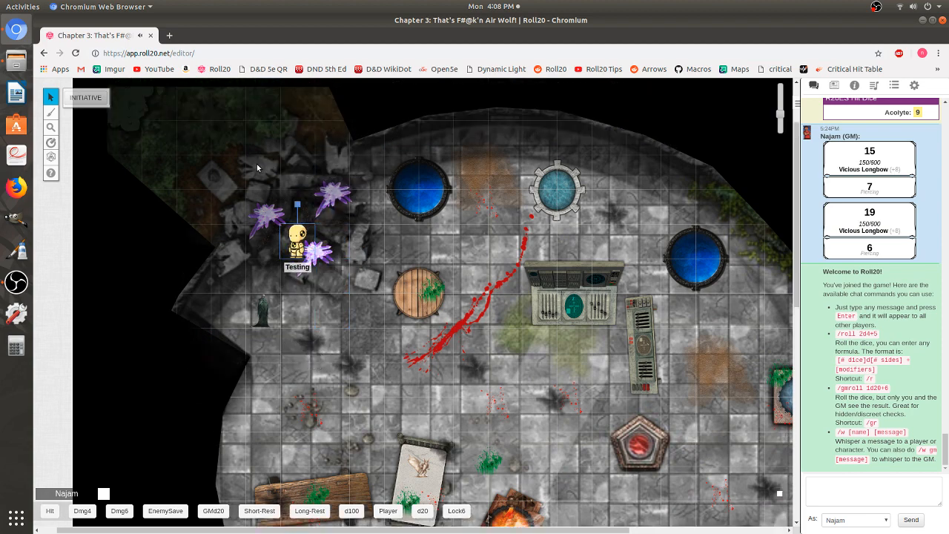
- Move the Testing token across the tower to the centre of the room beside the red pentagon
{"action": "scroll", "coordinate": [257, 164], "scroll_direction": "up", "scroll_amount": 2}
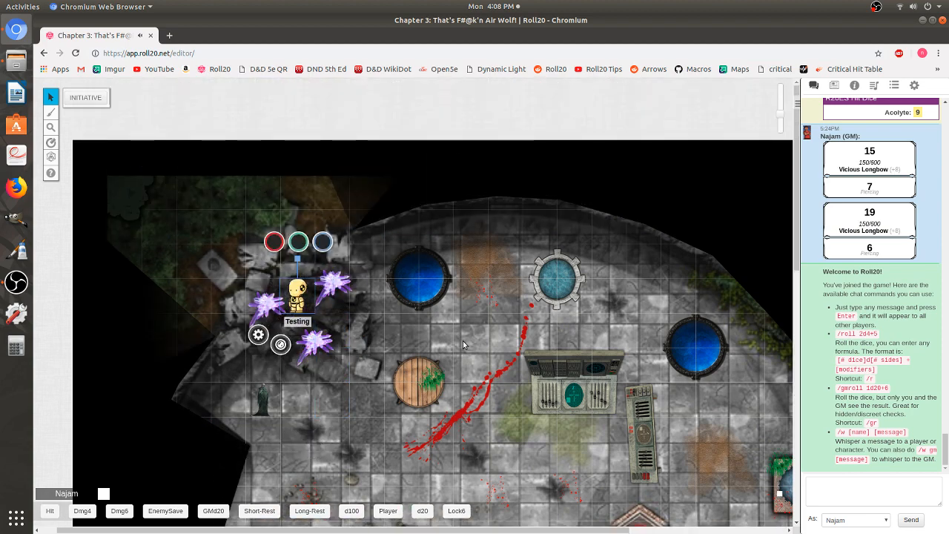
{"action": "scroll", "coordinate": [790, 151], "scroll_direction": "down", "scroll_amount": 1}
{"action": "left_click_drag", "start_coordinate": [780, 115], "coordinate": [781, 126]}
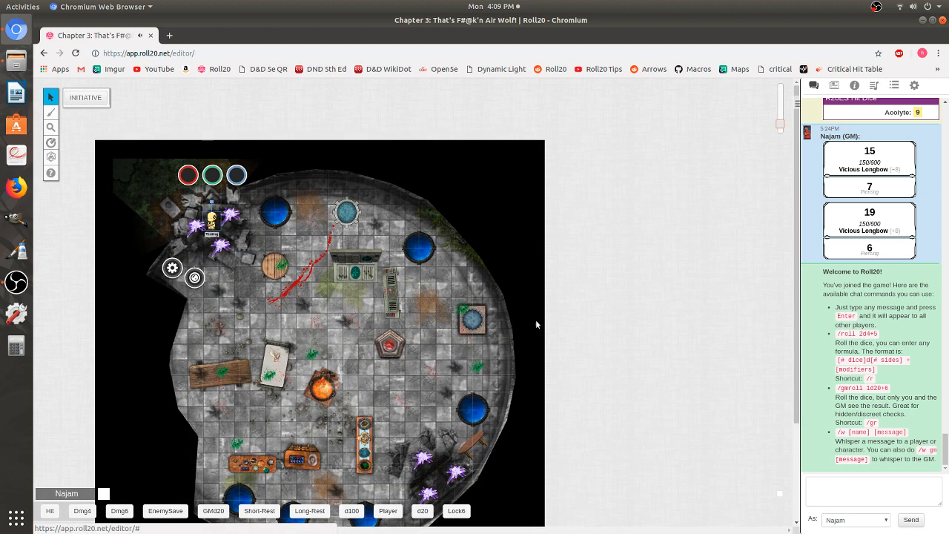
{"action": "scroll", "coordinate": [333, 311], "scroll_direction": "down", "scroll_amount": 2}
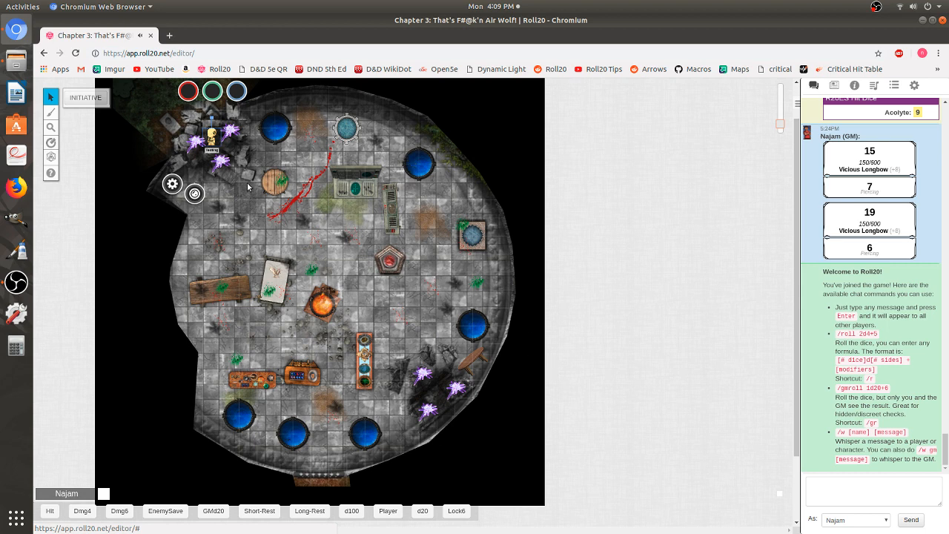
{"action": "left_click_drag", "start_coordinate": [213, 139], "coordinate": [352, 266]}
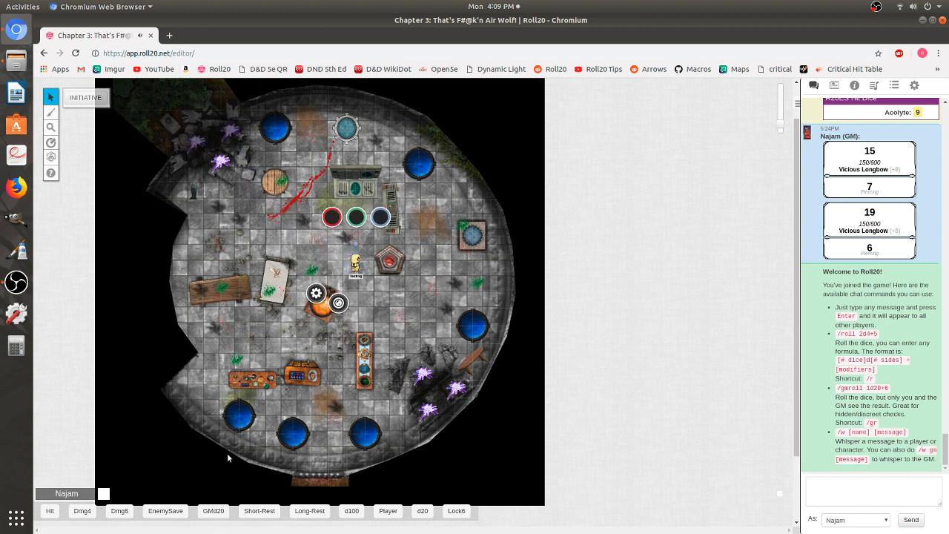